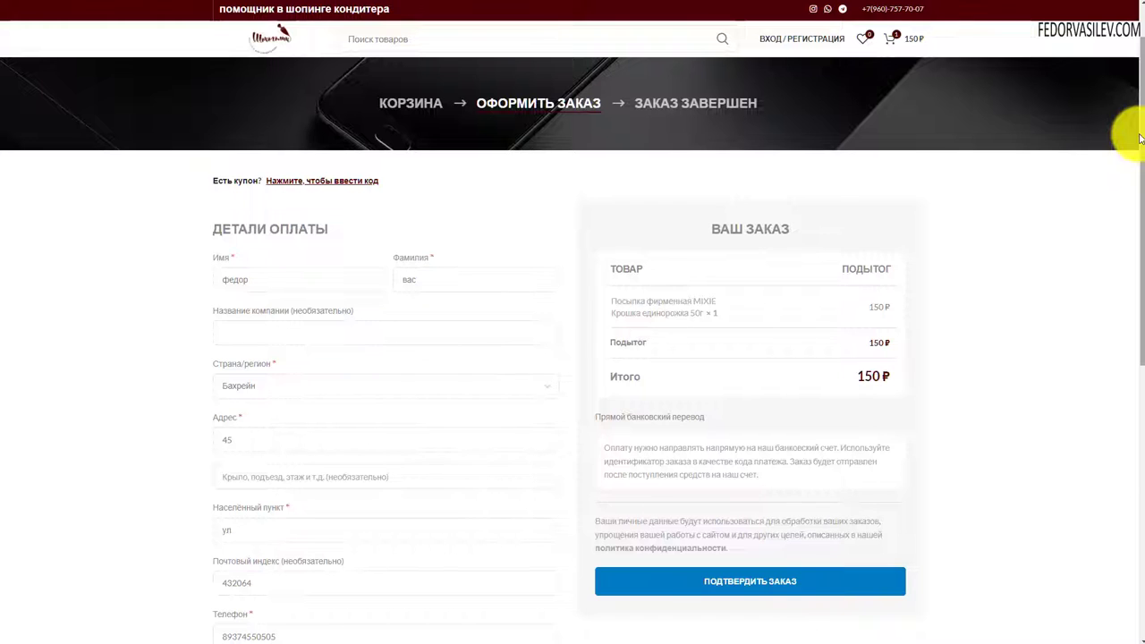
- Look over the completed checkout form and confirm the order for the 150 ₽ sprinkles
{"action": "scroll", "coordinate": [1135, 141], "scroll_direction": "down", "scroll_amount": 4}
{"action": "scroll", "coordinate": [1138, 236], "scroll_direction": "up", "scroll_amount": 3}
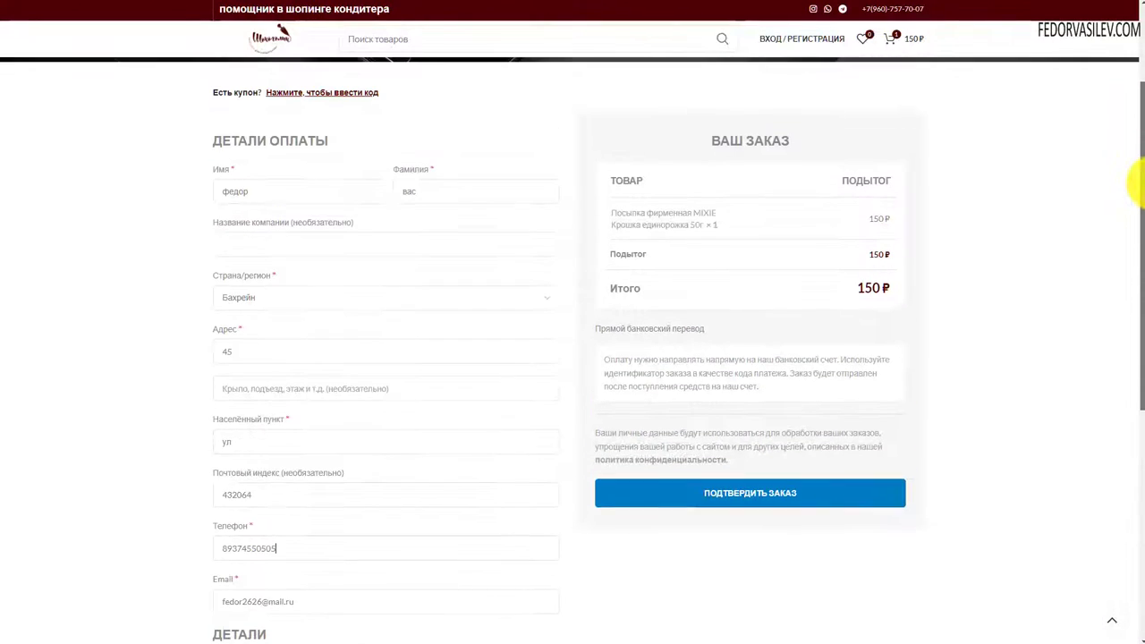
{"action": "left_click", "coordinate": [726, 493]}
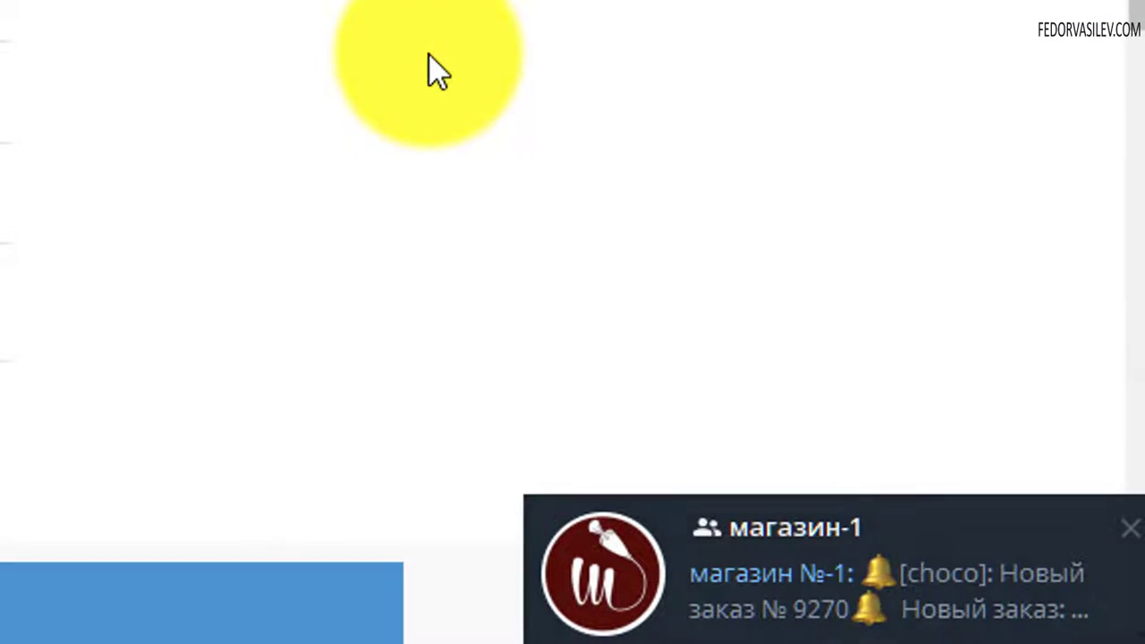
- Switch to the new-order notification in the магазин-1 Telegram chat and examine its product quantity, price and billing address
{"action": "left_click", "coordinate": [752, 577]}
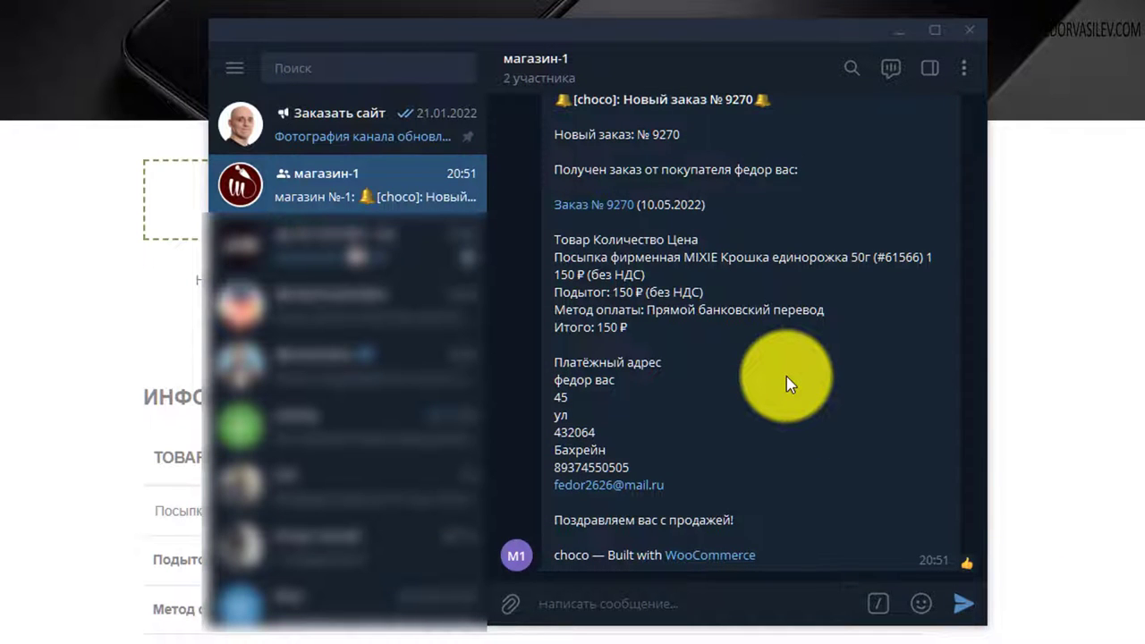
{"action": "scroll", "coordinate": [680, 367], "scroll_direction": "up", "scroll_amount": 1}
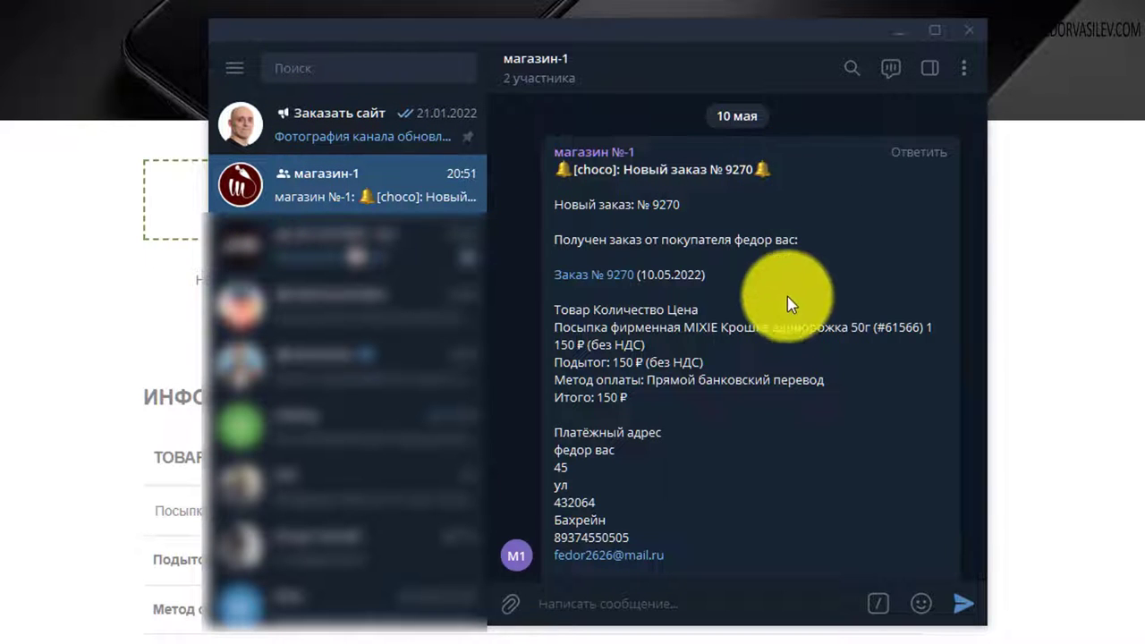
{"action": "double_click", "coordinate": [929, 327]}
{"action": "left_click", "coordinate": [916, 409]}
{"action": "left_click_drag", "start_coordinate": [561, 344], "coordinate": [591, 347]}
{"action": "scroll", "coordinate": [644, 358], "scroll_direction": "down", "scroll_amount": 1}
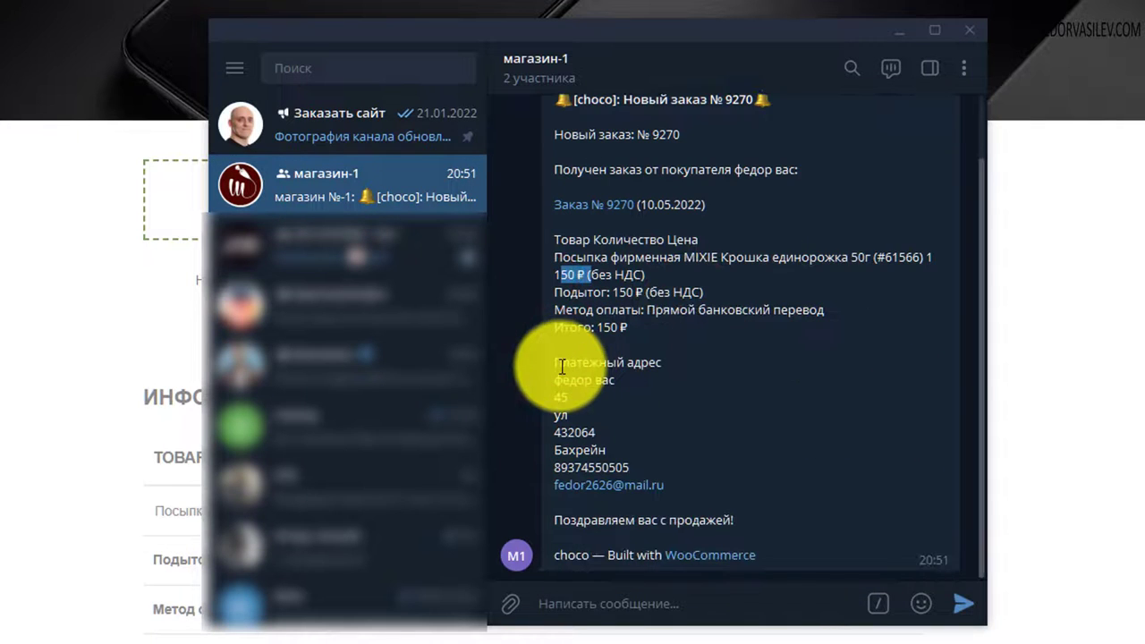
{"action": "left_click_drag", "start_coordinate": [524, 358], "coordinate": [652, 486]}
{"action": "left_click", "coordinate": [835, 444]}
{"action": "scroll", "coordinate": [750, 427], "scroll_direction": "up", "scroll_amount": 1}
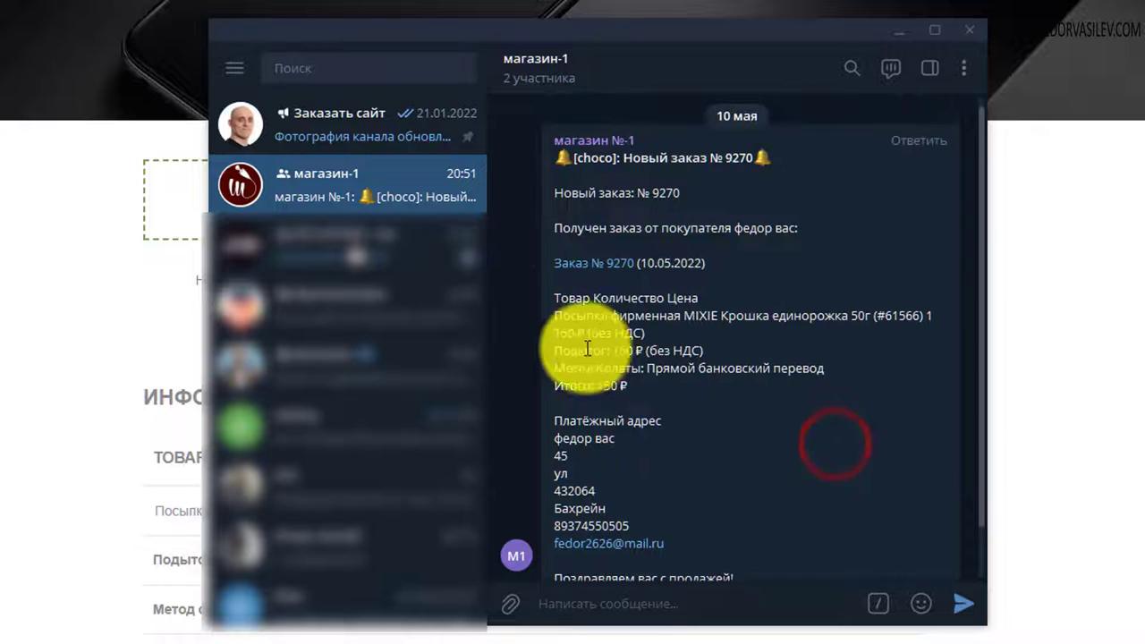
- Follow the order link in the Telegram message to the WooCommerce order page and look over the order details
{"action": "left_click", "coordinate": [583, 265]}
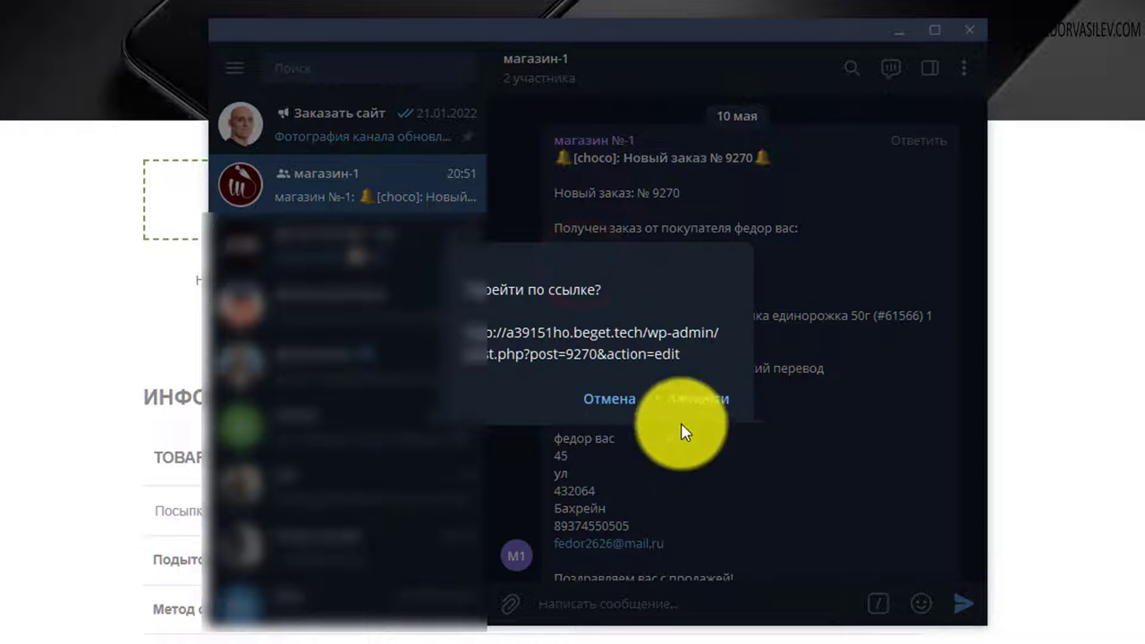
{"action": "left_click", "coordinate": [689, 399]}
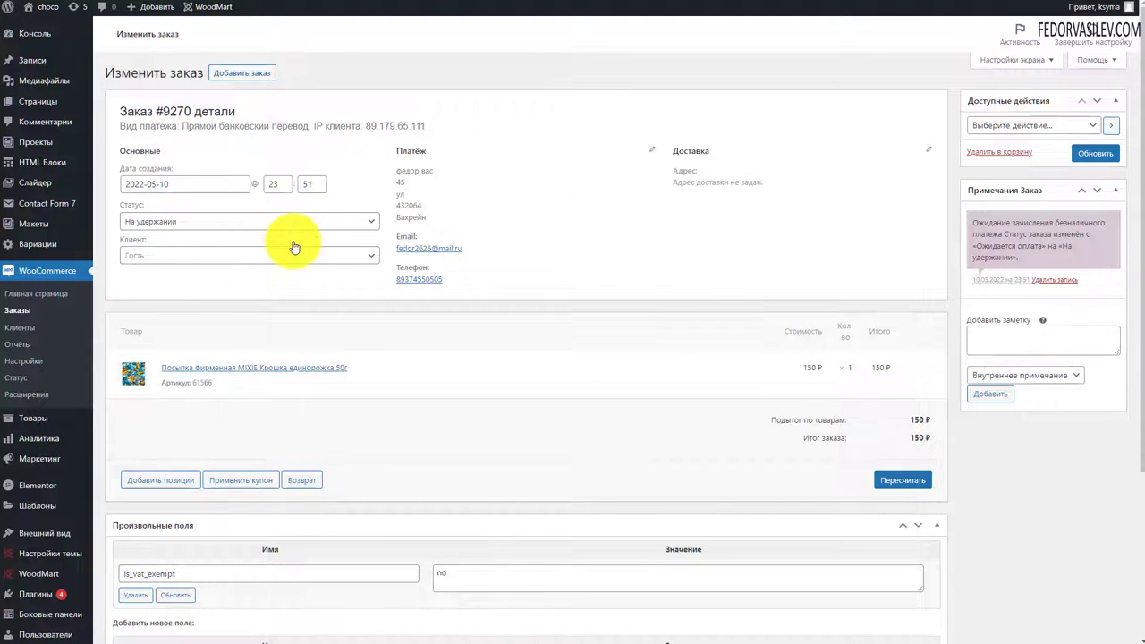
{"action": "scroll", "coordinate": [170, 215], "scroll_direction": "down", "scroll_amount": 2}
{"action": "scroll", "coordinate": [125, 232], "scroll_direction": "up", "scroll_amount": 2}
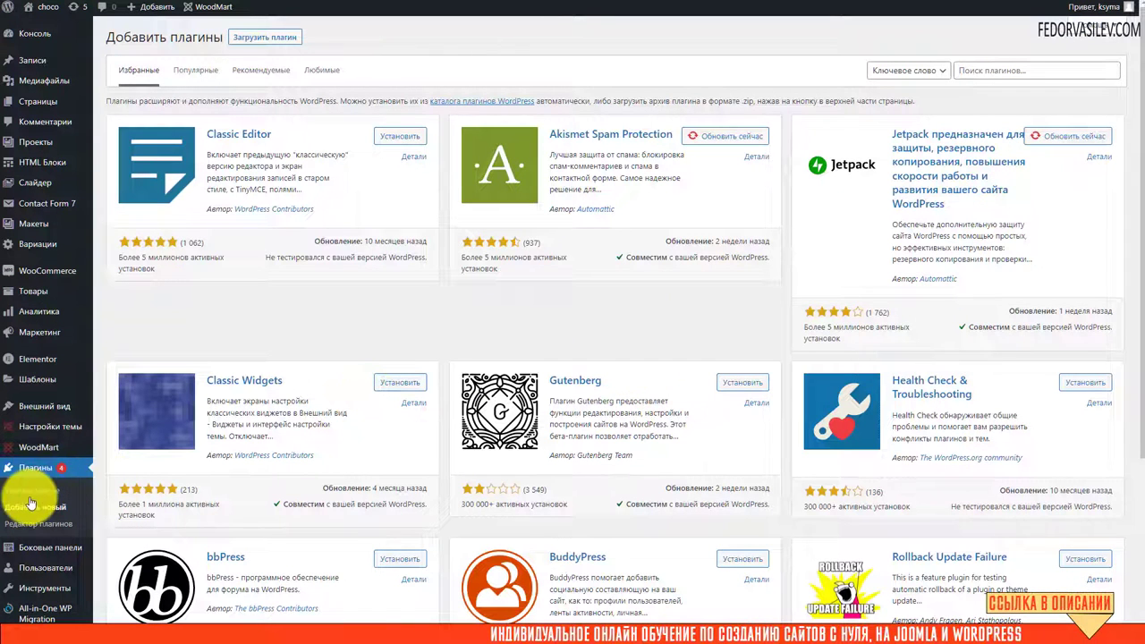
- Search the plugin directory for "WP Telegram"
{"action": "left_click", "coordinate": [995, 68]}
{"action": "left_click", "coordinate": [920, 47]}
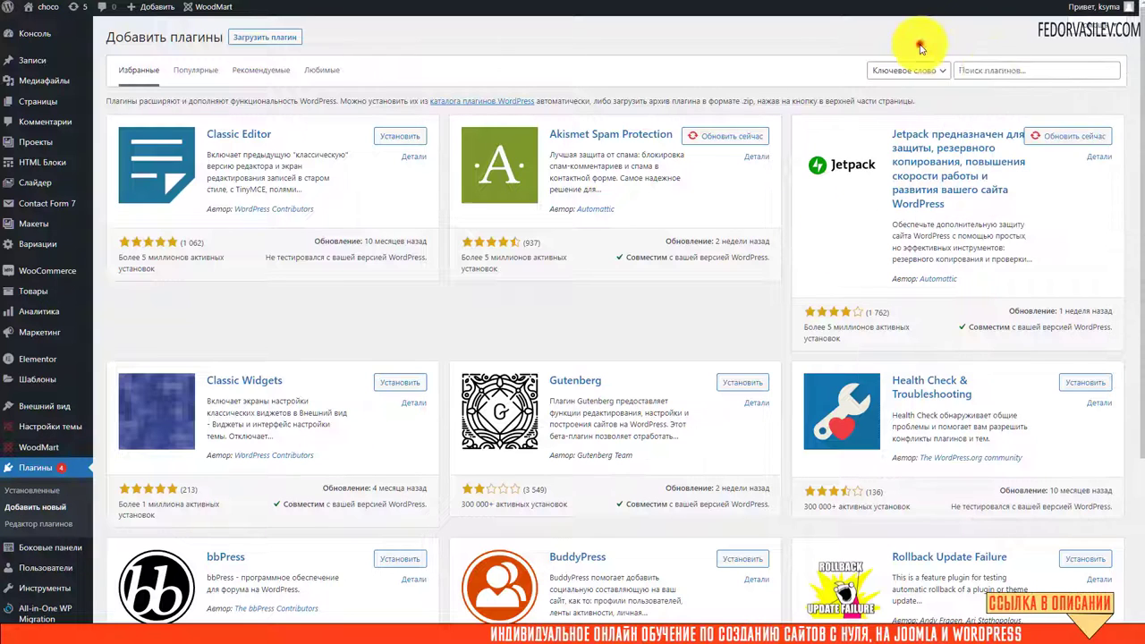
{"action": "left_click", "coordinate": [991, 70]}
{"action": "left_click", "coordinate": [972, 150]}
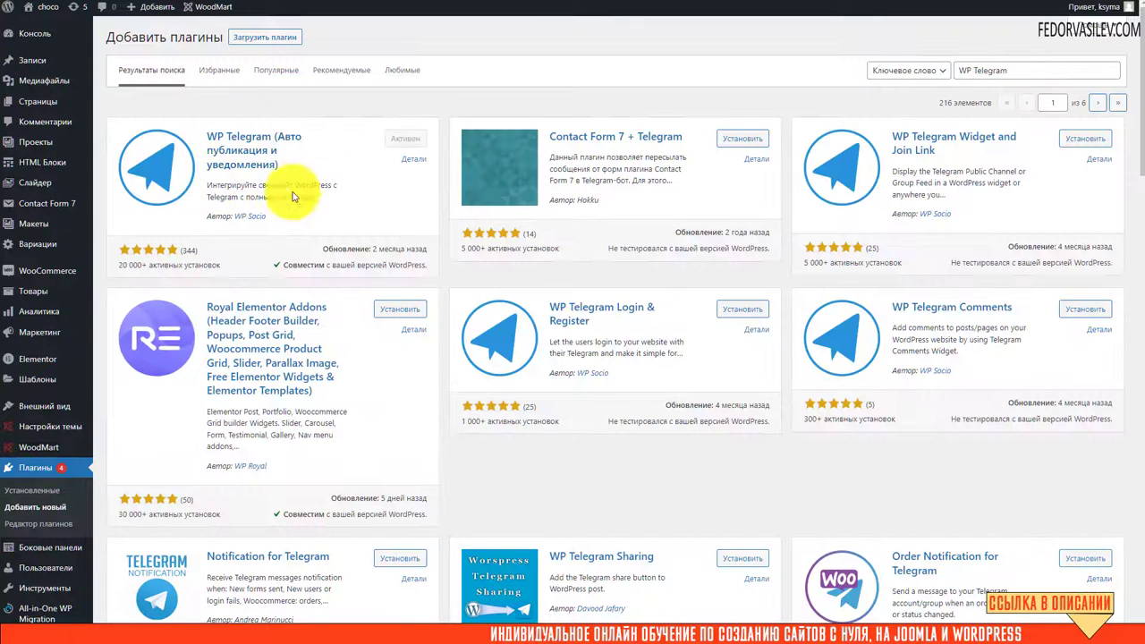
- Examine the WP Telegram plugin's listing by WP Socio, including its title, installation count and update date
{"action": "left_click", "coordinate": [208, 141]}
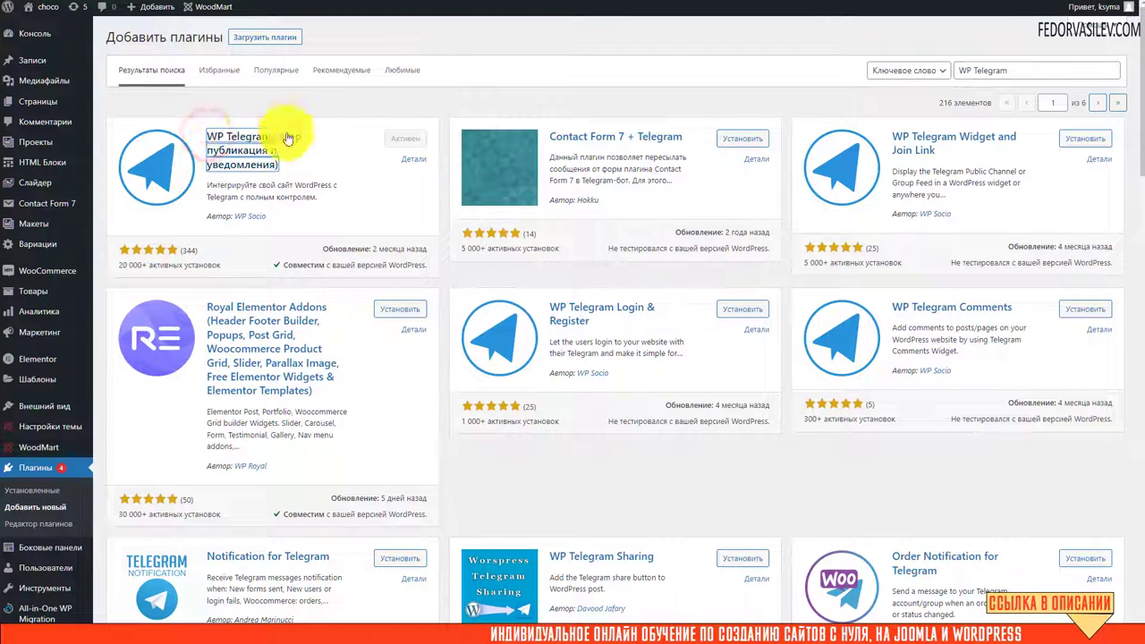
{"action": "left_click_drag", "start_coordinate": [116, 266], "coordinate": [254, 254]}
{"action": "left_click", "coordinate": [340, 201]}
{"action": "left_click_drag", "start_coordinate": [333, 244], "coordinate": [416, 251]}
{"action": "left_click", "coordinate": [387, 203]}
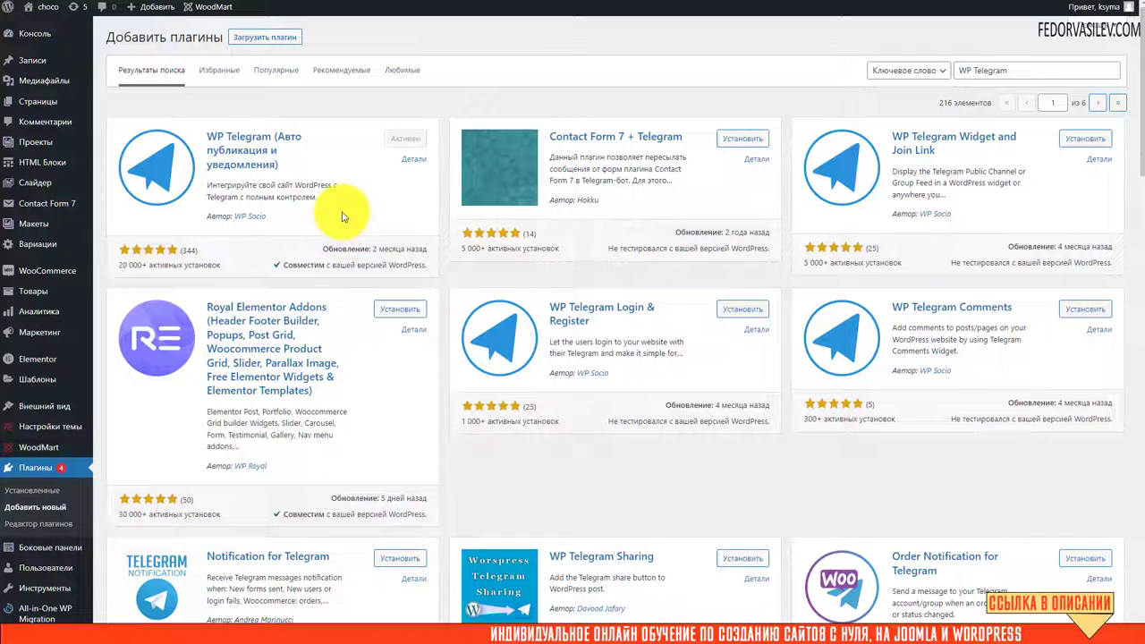
- Open the WP Telegram plugin settings and look over the Basics section with its bot token and username
{"action": "scroll", "coordinate": [179, 501], "scroll_direction": "down", "scroll_amount": 2}
{"action": "scroll", "coordinate": [114, 402], "scroll_direction": "down", "scroll_amount": 1}
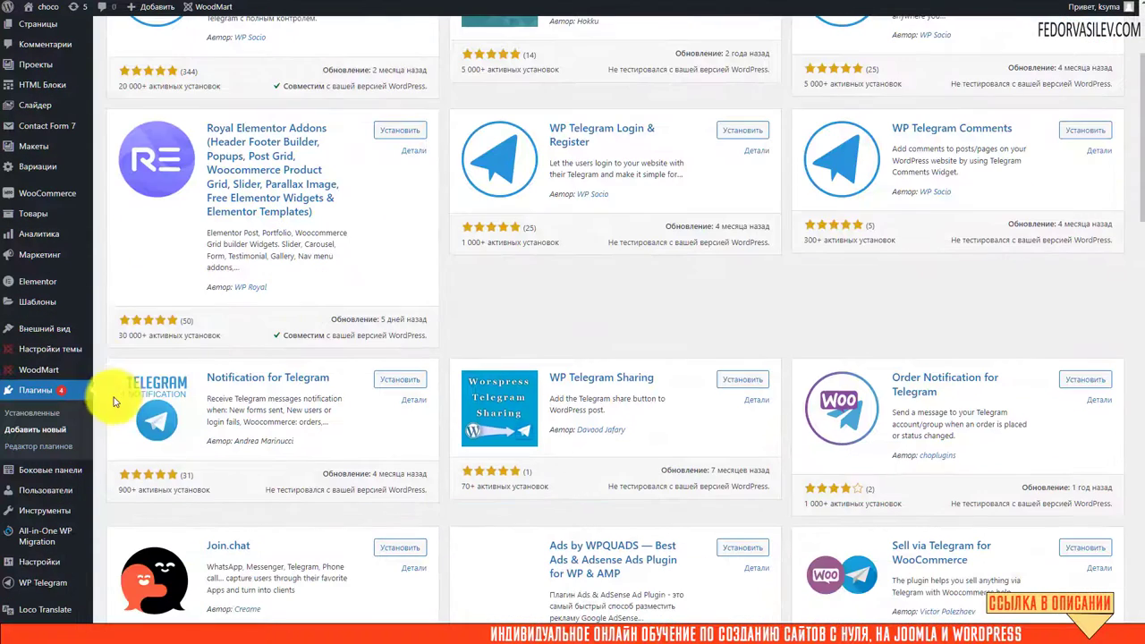
{"action": "left_click", "coordinate": [40, 582]}
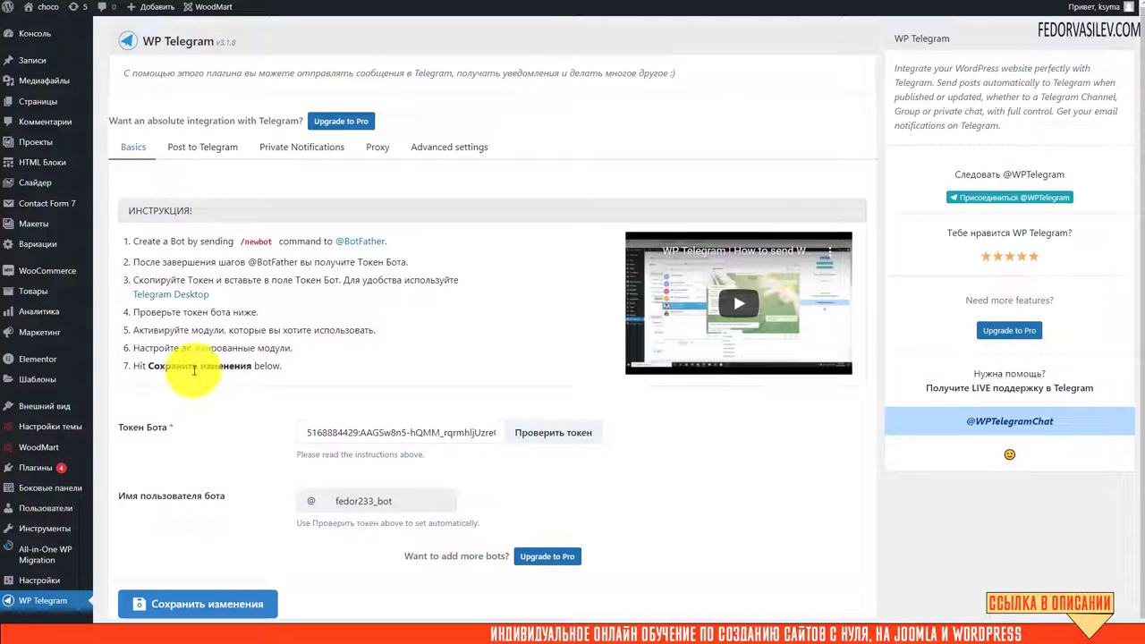
{"action": "scroll", "coordinate": [301, 289], "scroll_direction": "down", "scroll_amount": 1}
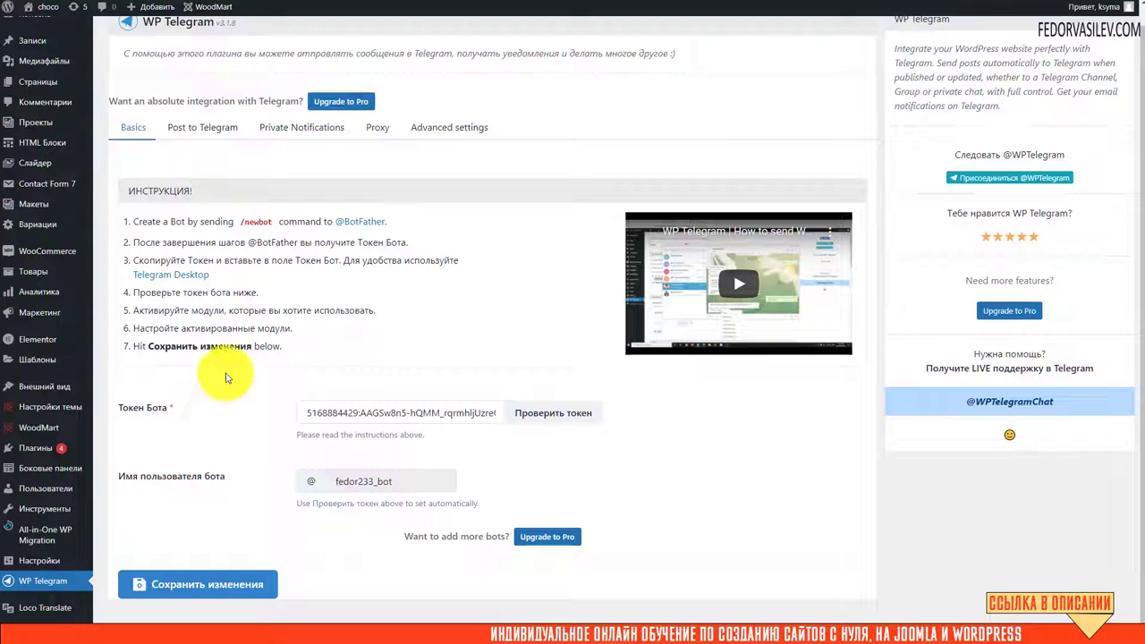
{"action": "left_click", "coordinate": [133, 127]}
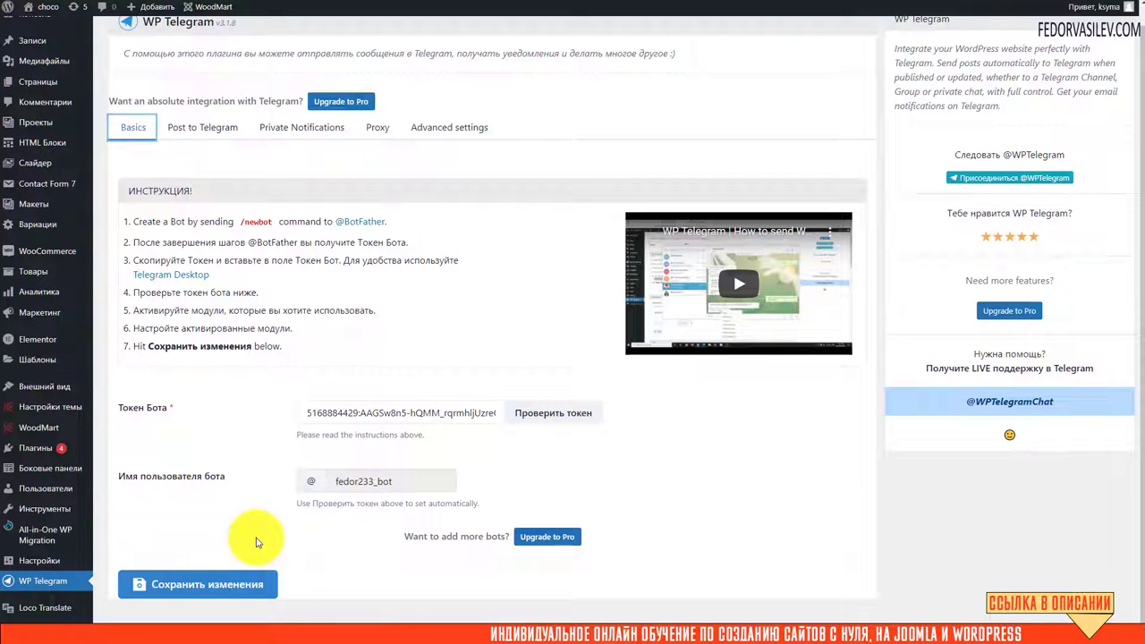
- Temporarily activate the Post to Telegram module to examine its channel, sending rules and message settings, then deactivate it
{"action": "left_click", "coordinate": [199, 127]}
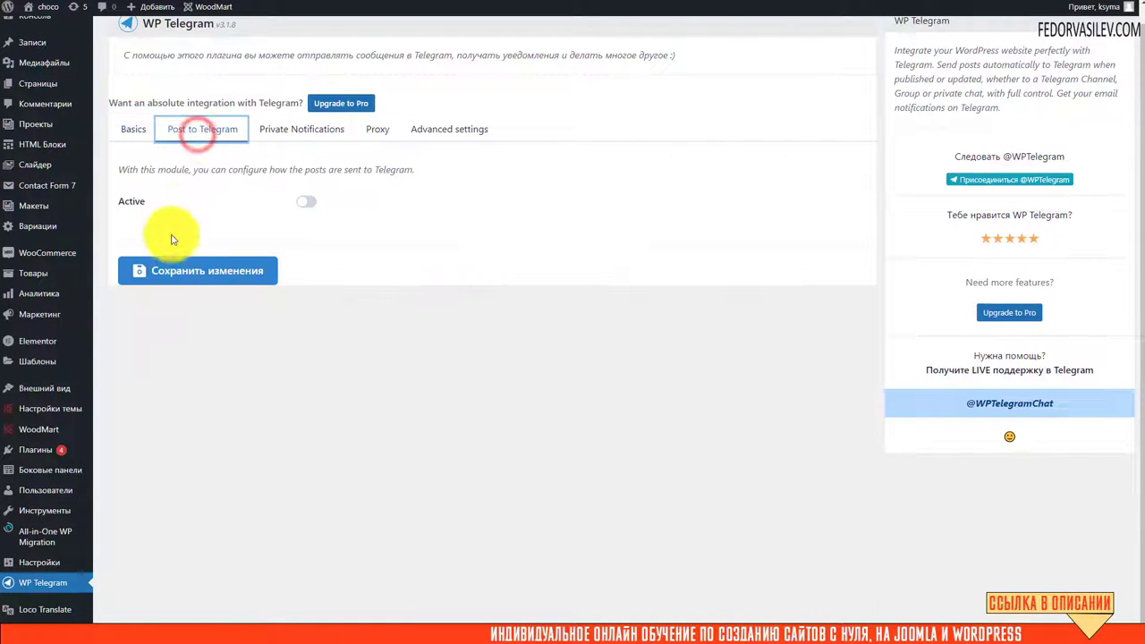
{"action": "left_click", "coordinate": [308, 203]}
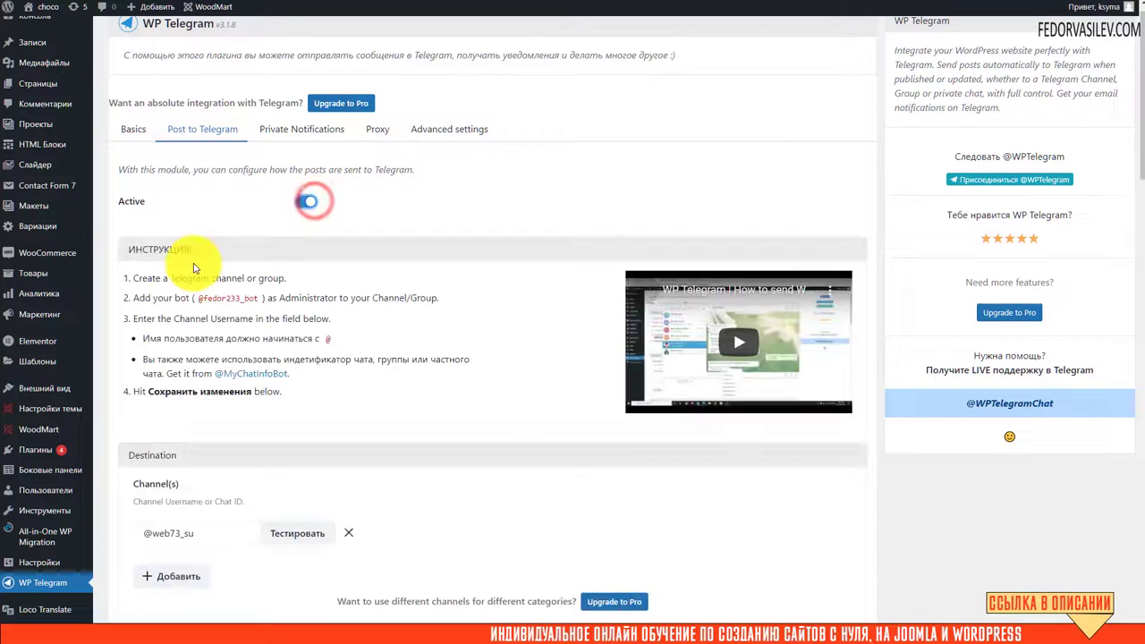
{"action": "scroll", "coordinate": [184, 263], "scroll_direction": "down", "scroll_amount": 2}
{"action": "scroll", "coordinate": [195, 267], "scroll_direction": "down", "scroll_amount": 5}
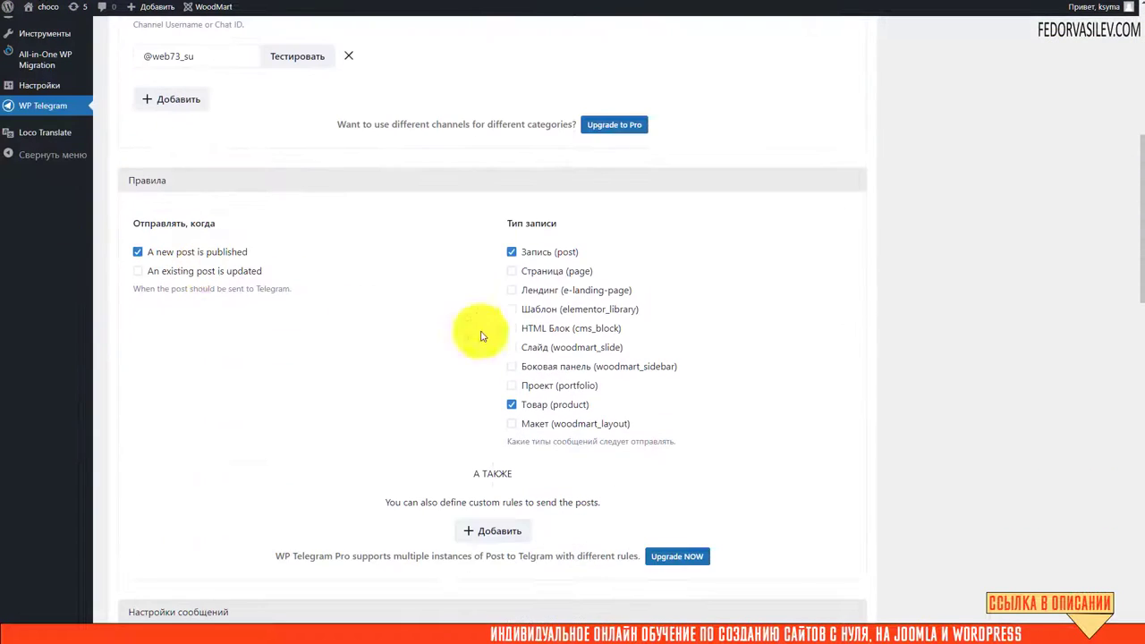
{"action": "left_click", "coordinate": [511, 253]}
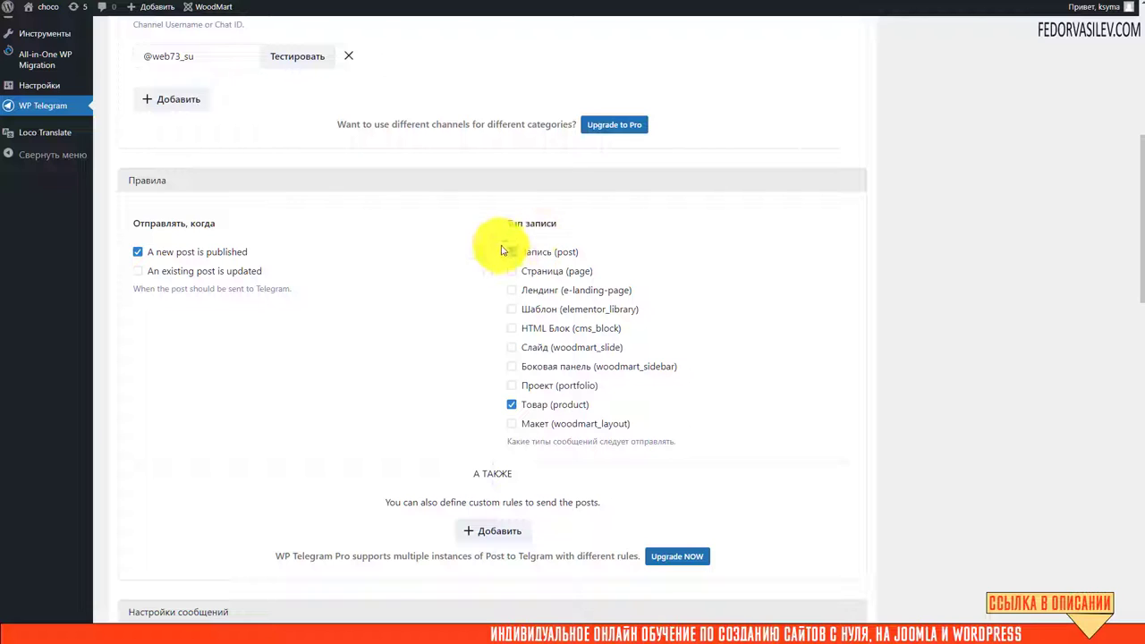
{"action": "left_click", "coordinate": [507, 255]}
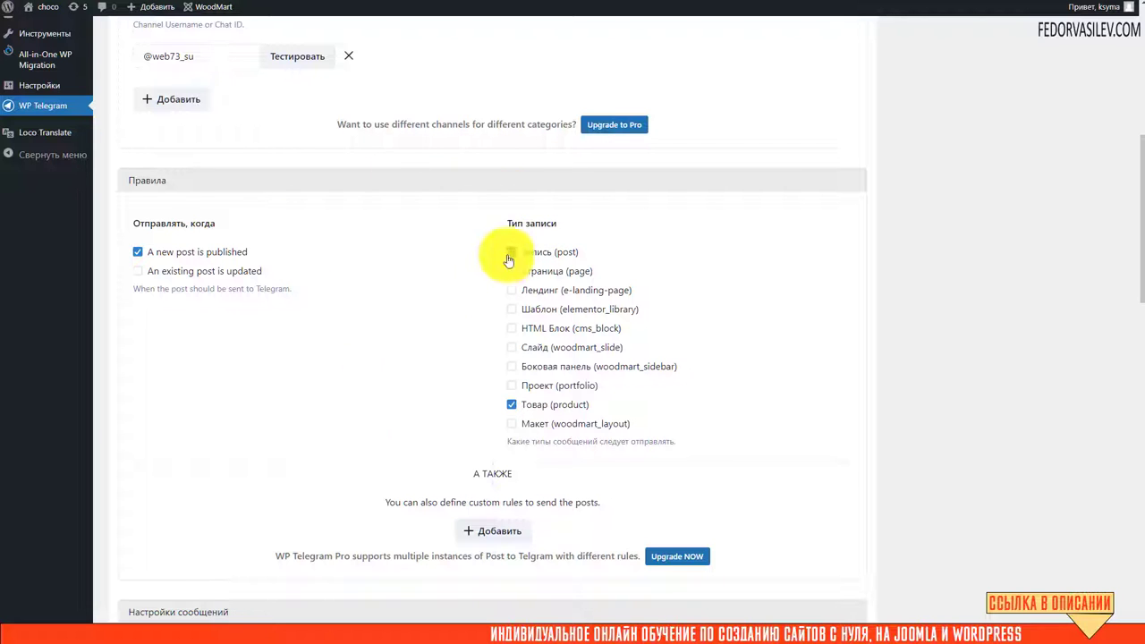
{"action": "left_click", "coordinate": [511, 254]}
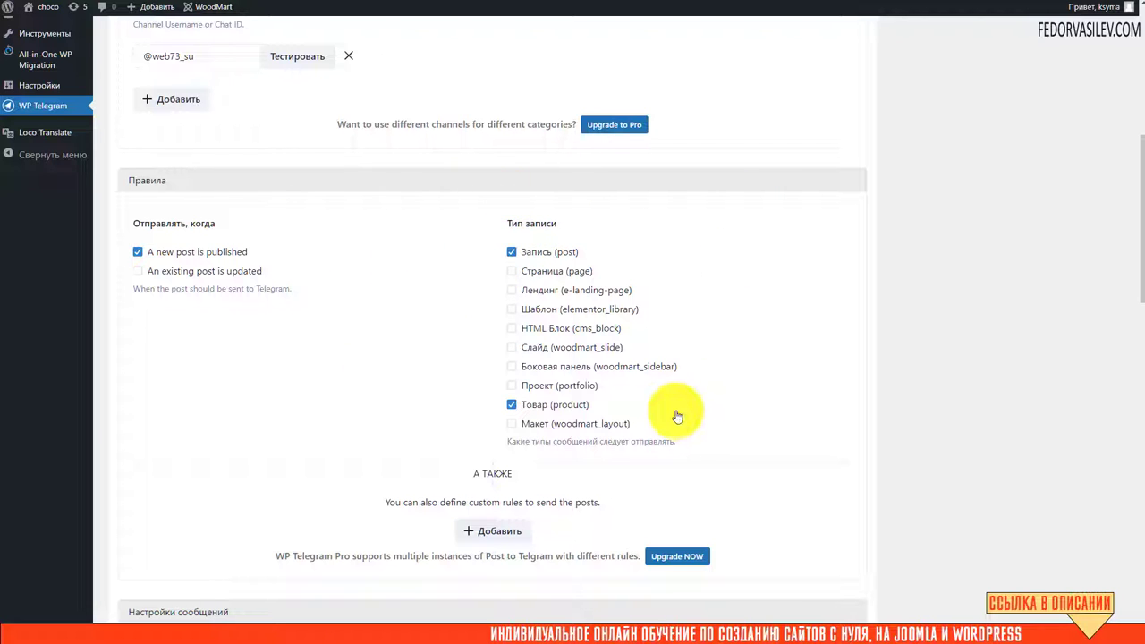
{"action": "scroll", "coordinate": [677, 414], "scroll_direction": "down", "scroll_amount": 1}
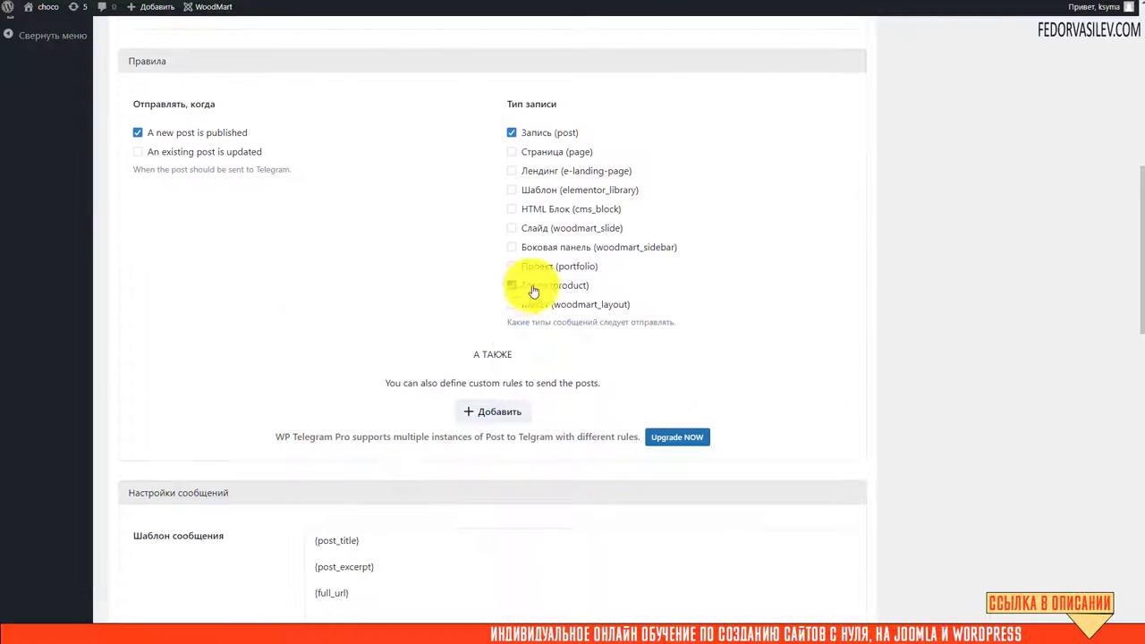
{"action": "scroll", "coordinate": [568, 322], "scroll_direction": "down", "scroll_amount": 2}
{"action": "scroll", "coordinate": [567, 322], "scroll_direction": "down", "scroll_amount": 2}
{"action": "scroll", "coordinate": [415, 342], "scroll_direction": "up", "scroll_amount": 2}
{"action": "scroll", "coordinate": [415, 343], "scroll_direction": "up", "scroll_amount": 10}
{"action": "left_click", "coordinate": [303, 219]}
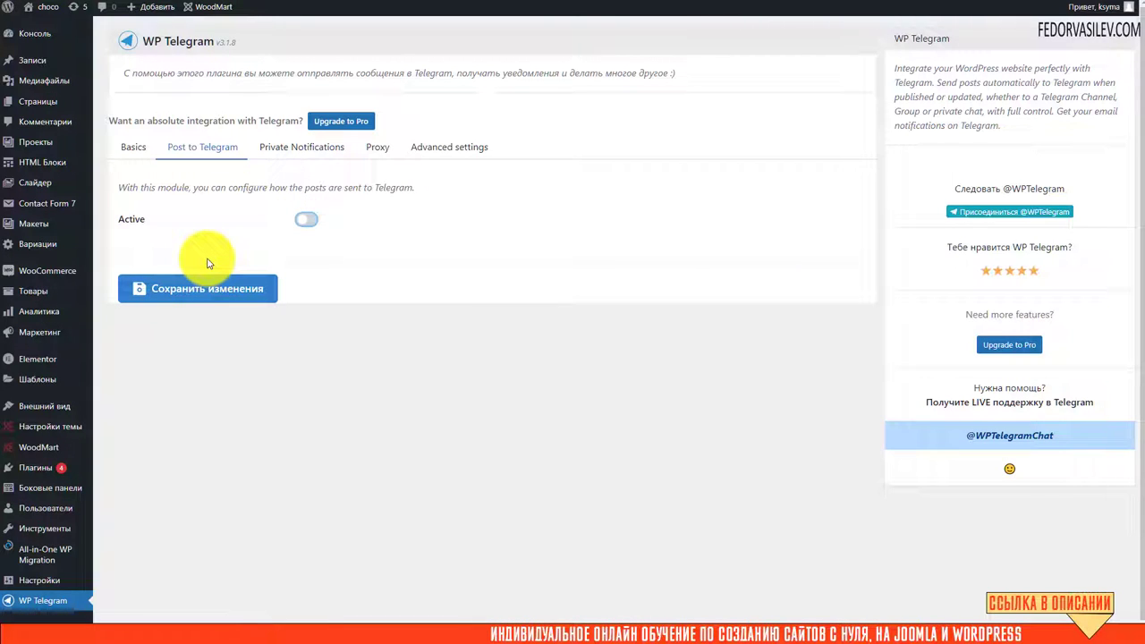
- Look over the Private Notifications module, switching it off and back on
{"action": "left_click", "coordinate": [285, 151]}
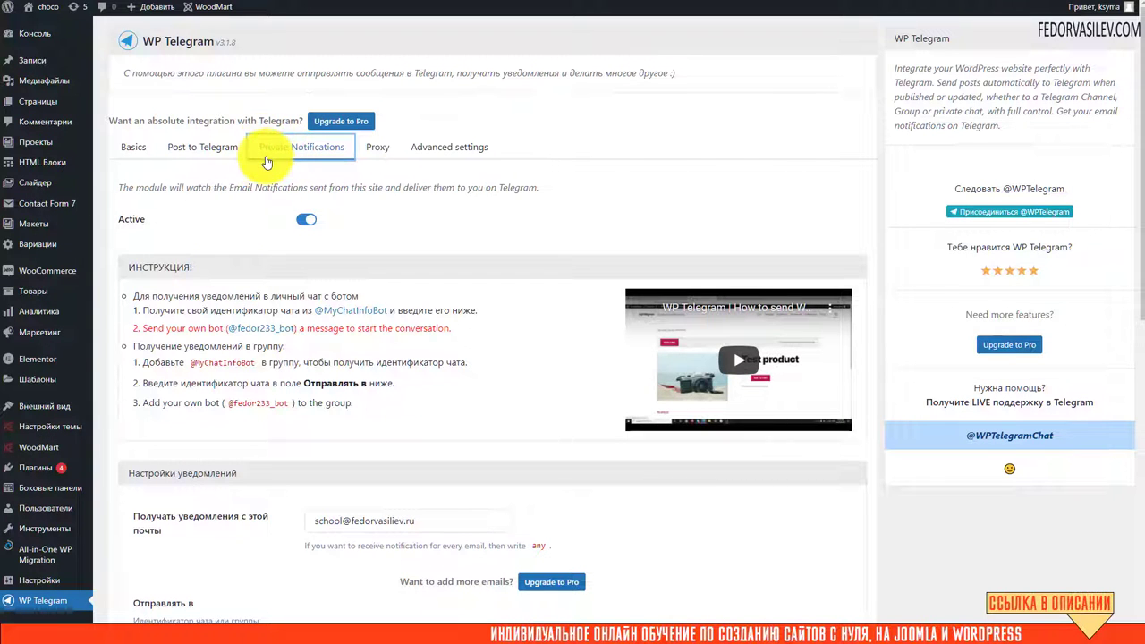
{"action": "left_click", "coordinate": [296, 224]}
{"action": "left_click", "coordinate": [303, 219]}
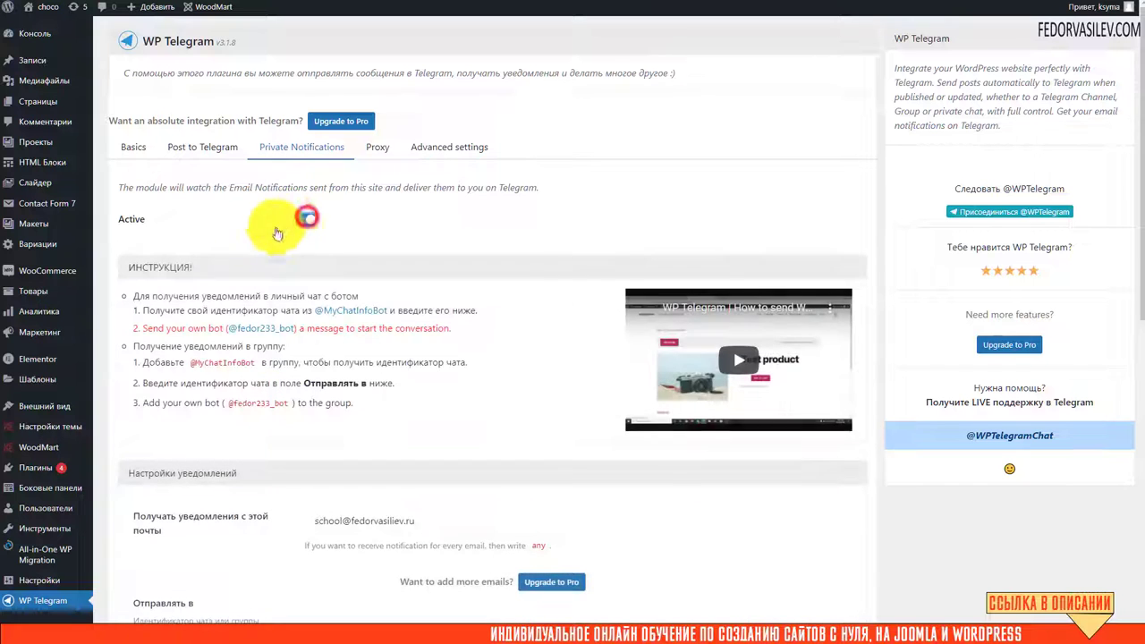
{"action": "scroll", "coordinate": [195, 252], "scroll_direction": "down", "scroll_amount": 3}
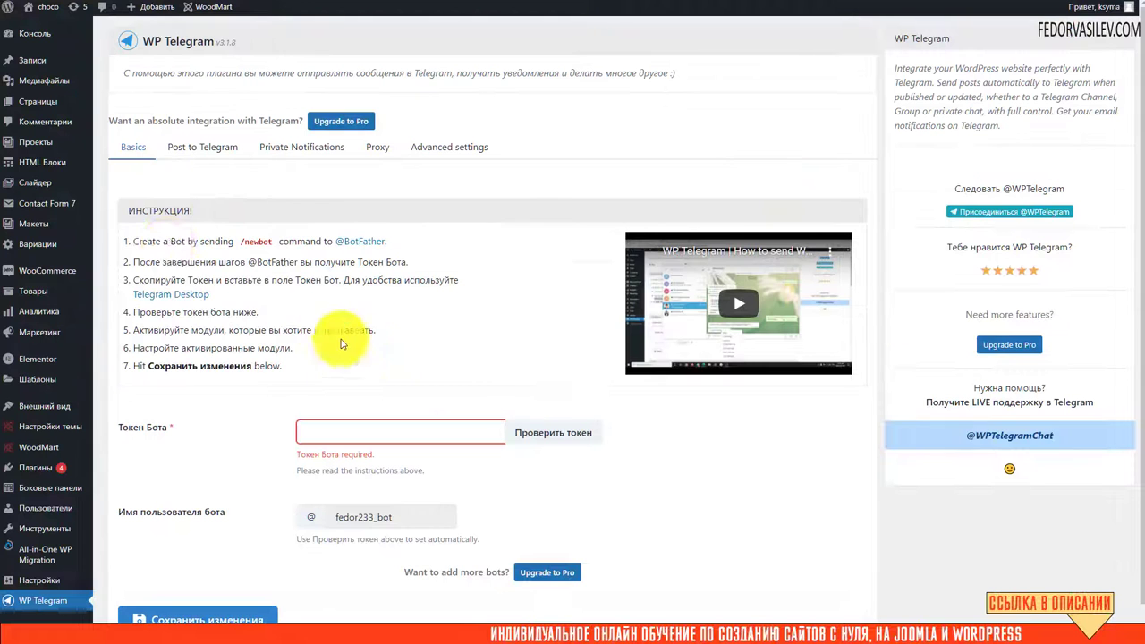
- Return to the Basics settings and read through the instructions for creating and connecting a bot
{"action": "left_click", "coordinate": [137, 152]}
{"action": "scroll", "coordinate": [163, 290], "scroll_direction": "down", "scroll_amount": 1}
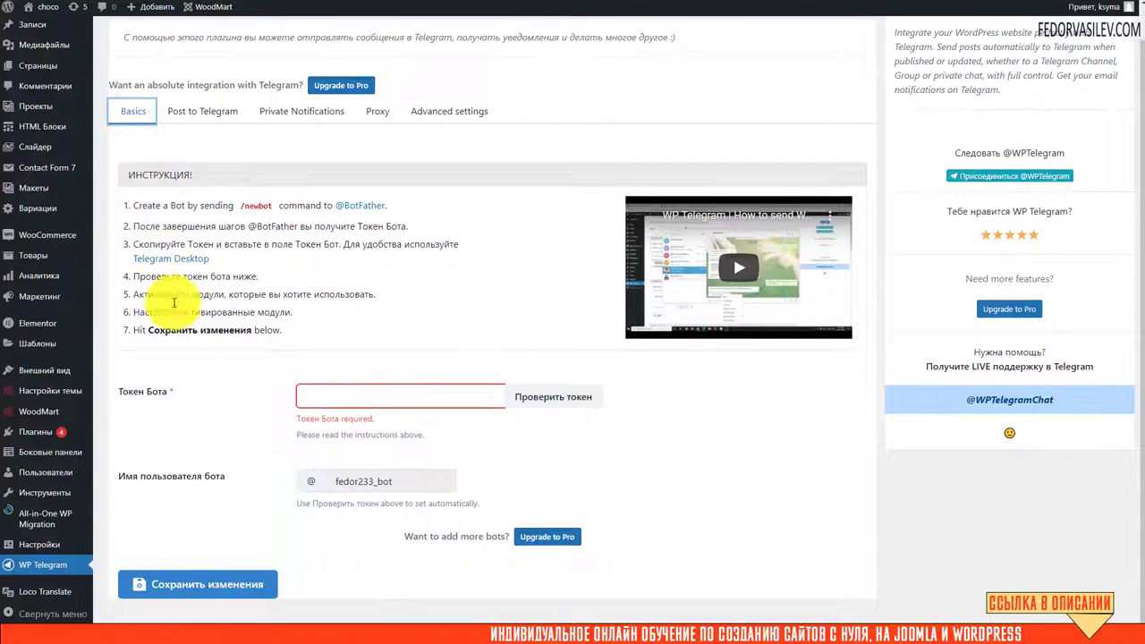
{"action": "left_click_drag", "start_coordinate": [300, 340], "coordinate": [102, 192]}
{"action": "left_click", "coordinate": [300, 338]}
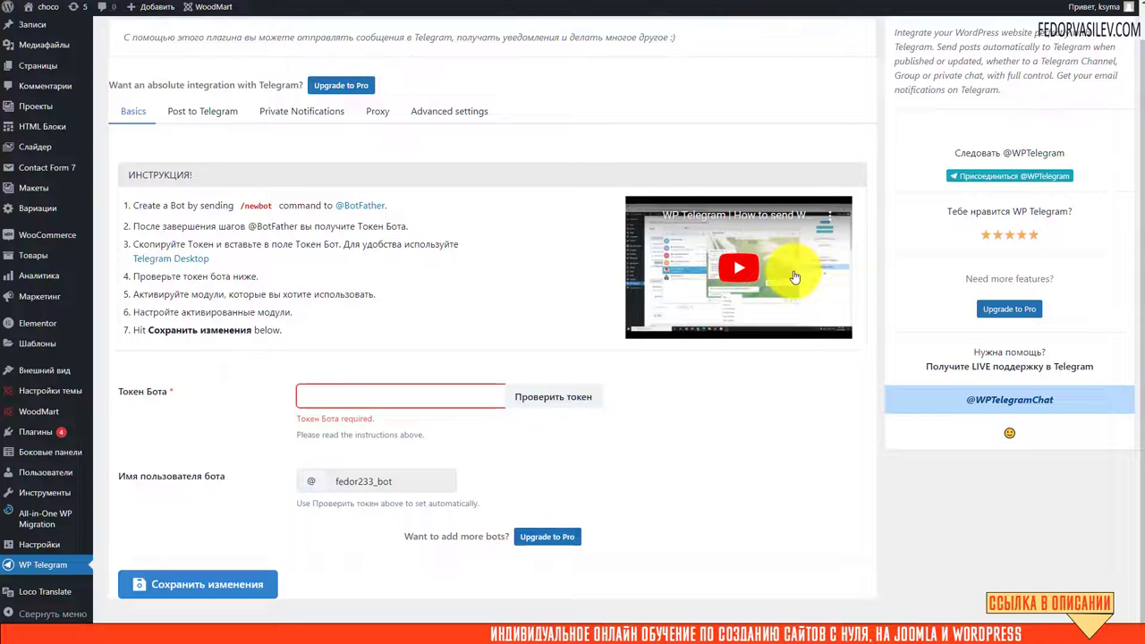
- Switch to Telegram and move its window aside from the plugin instructions
{"action": "key", "text": "alt+Tab"}
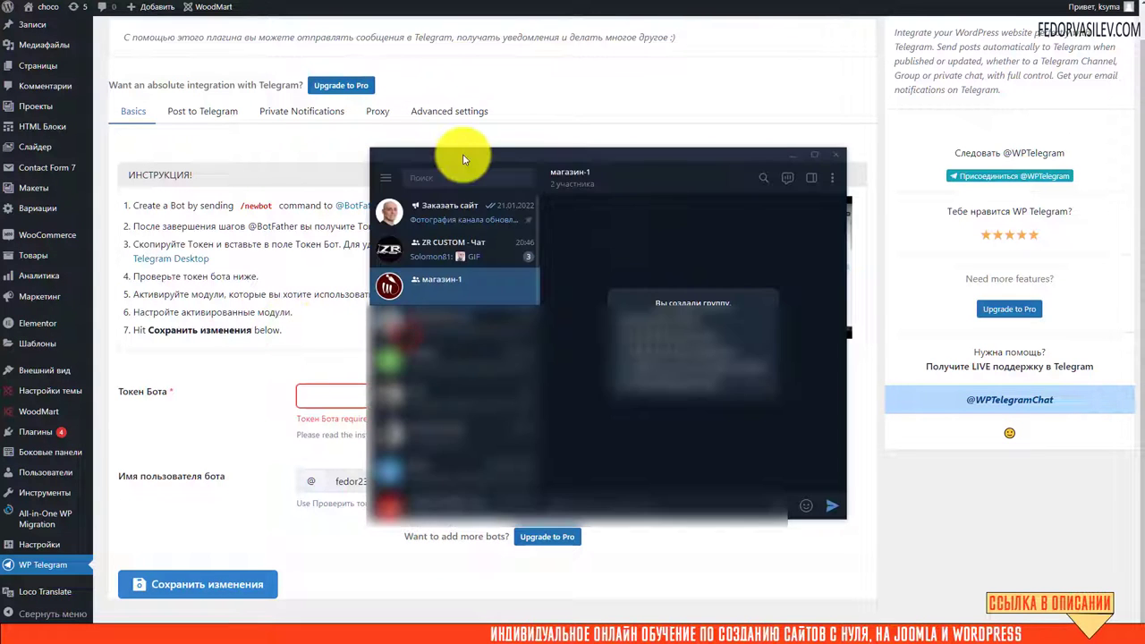
{"action": "left_click_drag", "start_coordinate": [477, 154], "coordinate": [719, 164]}
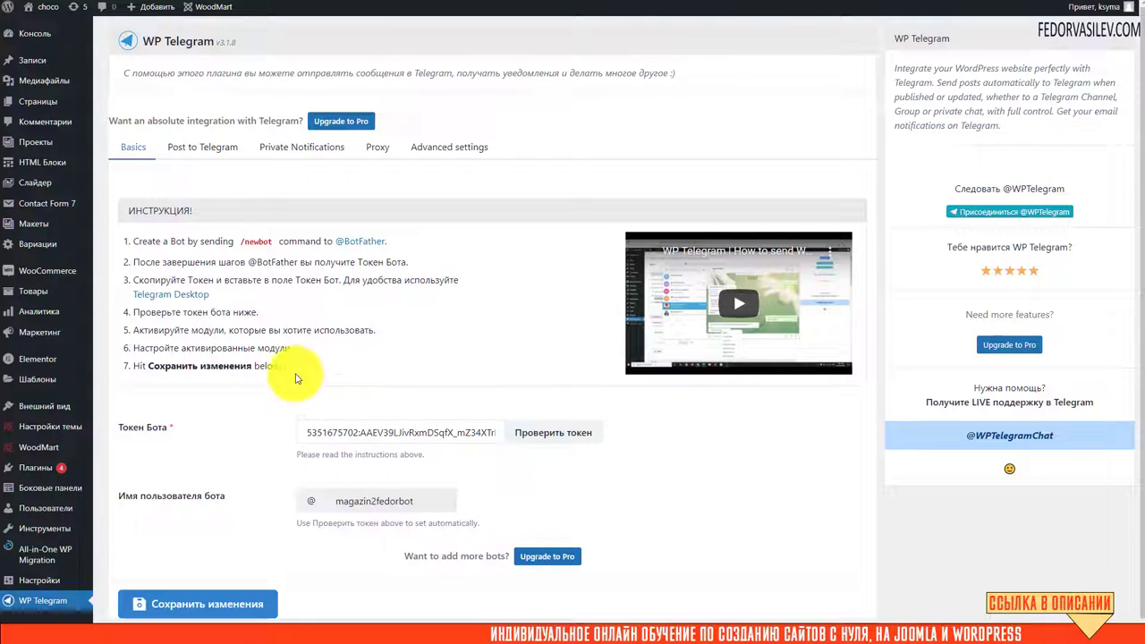
{"action": "left_click_drag", "start_coordinate": [296, 378], "coordinate": [191, 225]}
{"action": "left_click", "coordinate": [132, 245]}
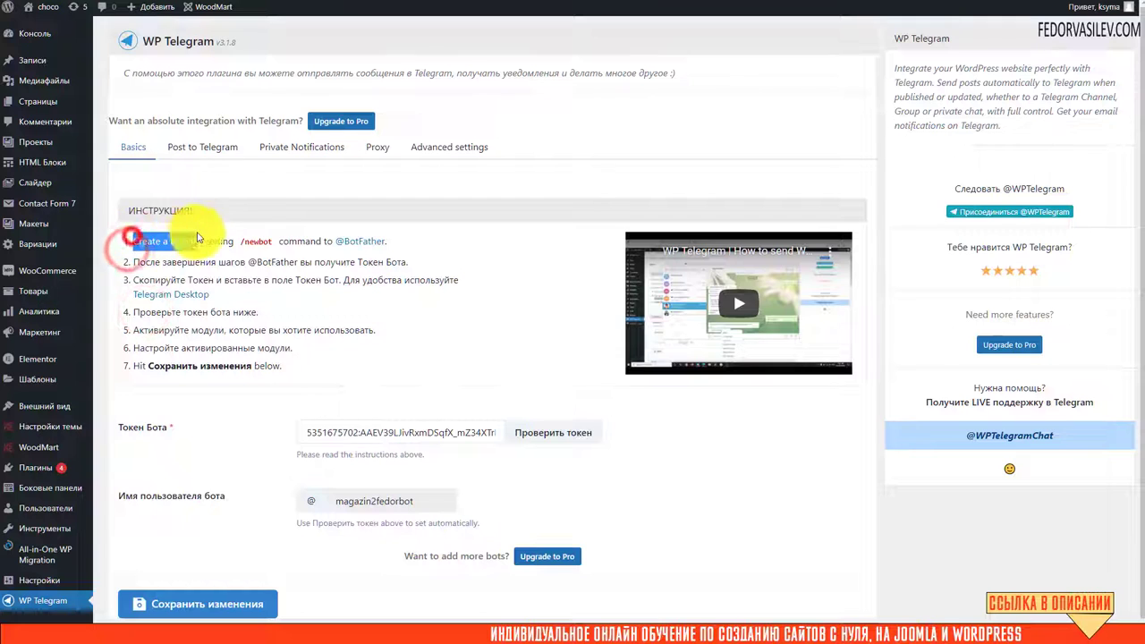
{"action": "left_click", "coordinate": [349, 269]}
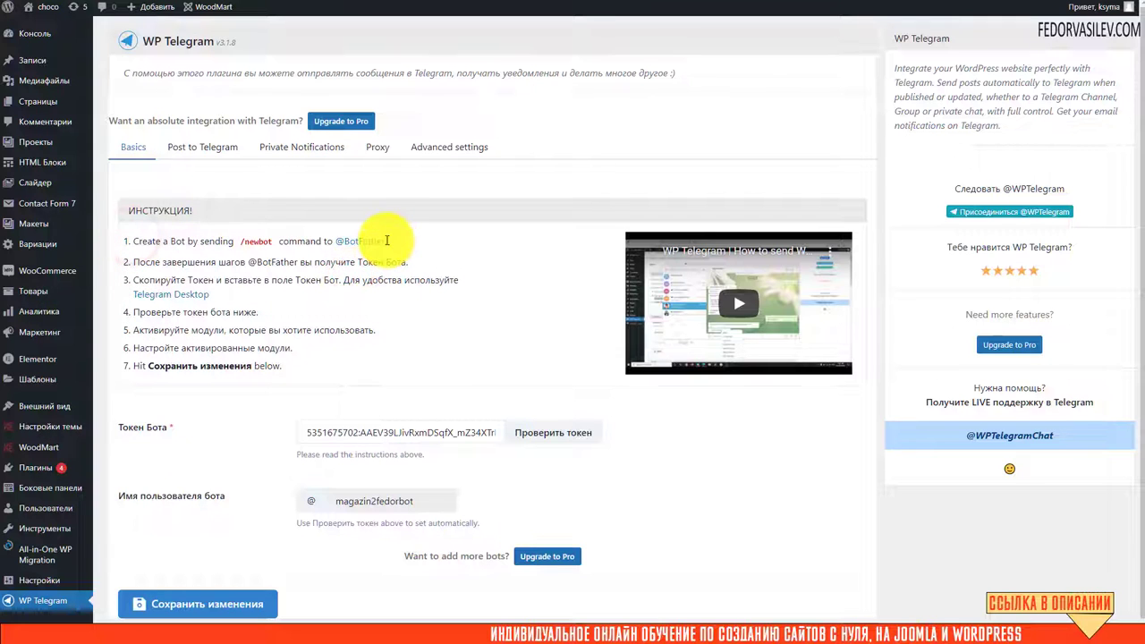
{"action": "left_click_drag", "start_coordinate": [385, 241], "coordinate": [335, 243]}
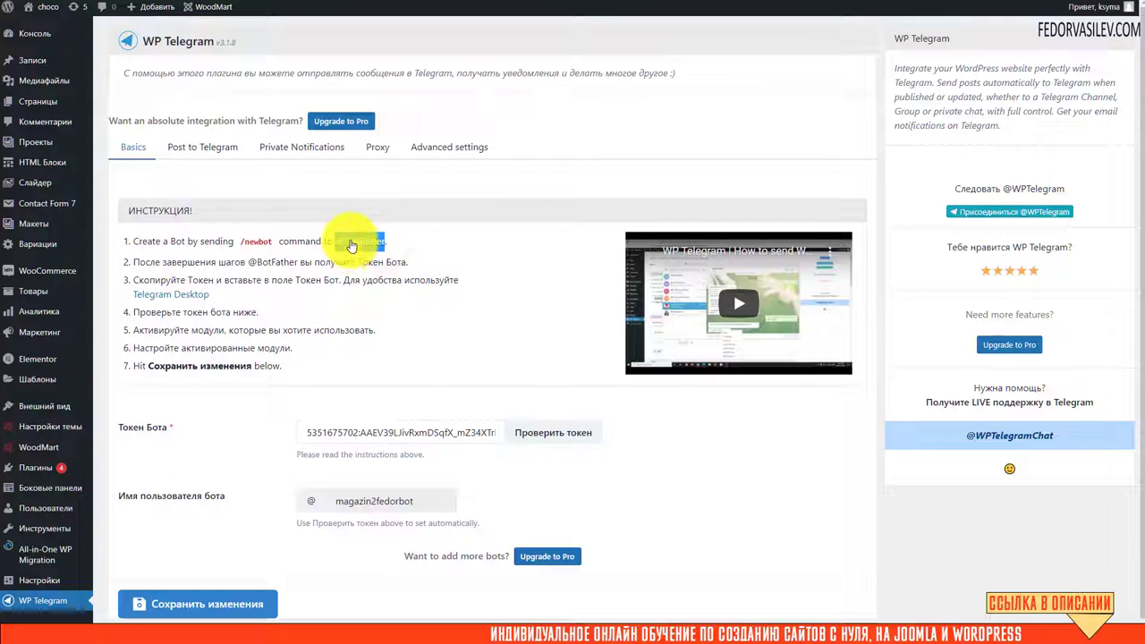
{"action": "right_click", "coordinate": [351, 245]}
{"action": "left_click", "coordinate": [398, 330]}
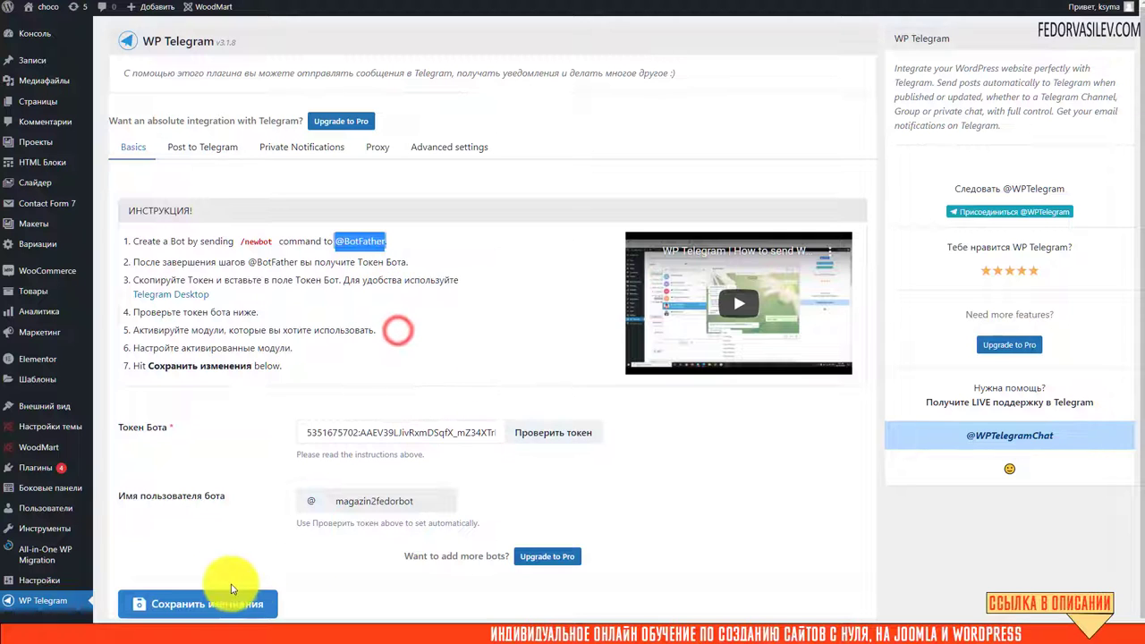
{"action": "left_click", "coordinate": [268, 637]}
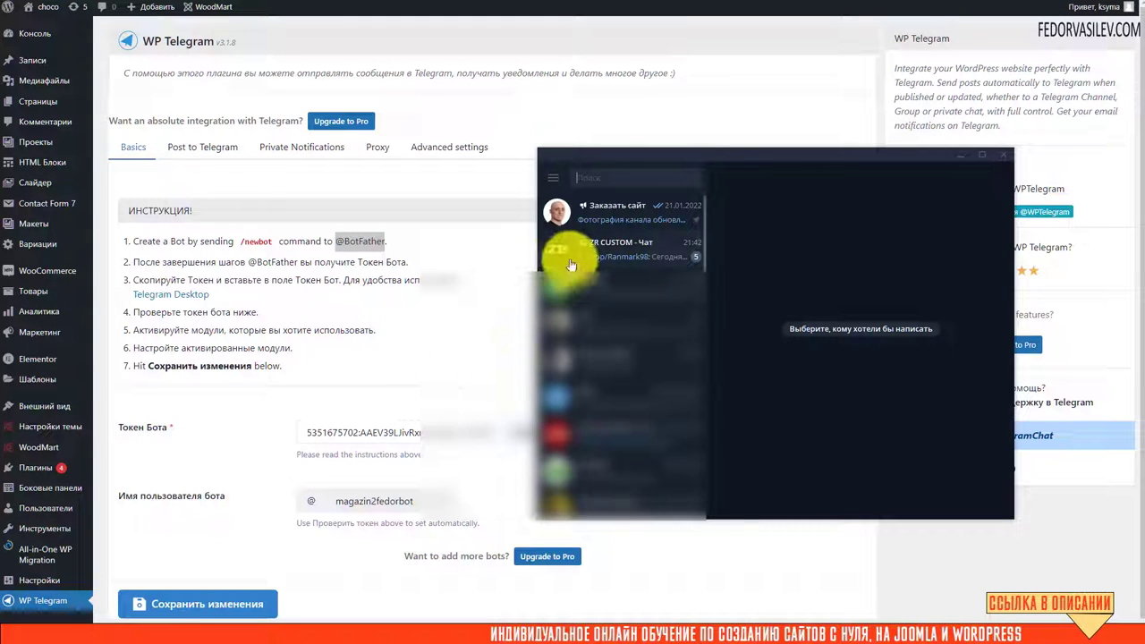
{"action": "right_click", "coordinate": [594, 179]}
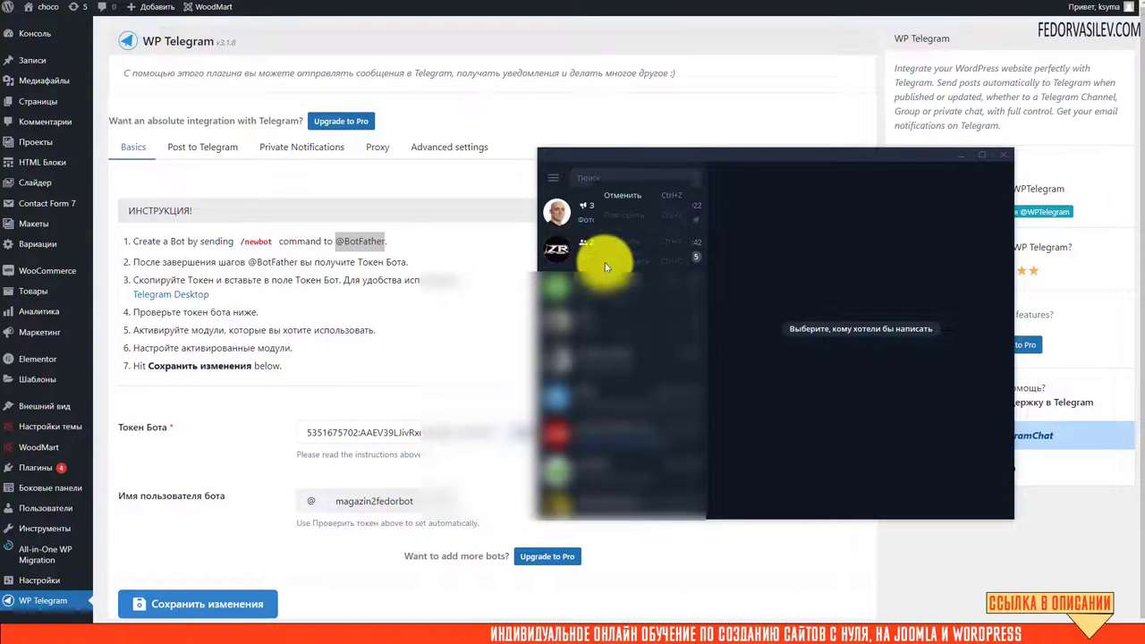
{"action": "left_click", "coordinate": [604, 261]}
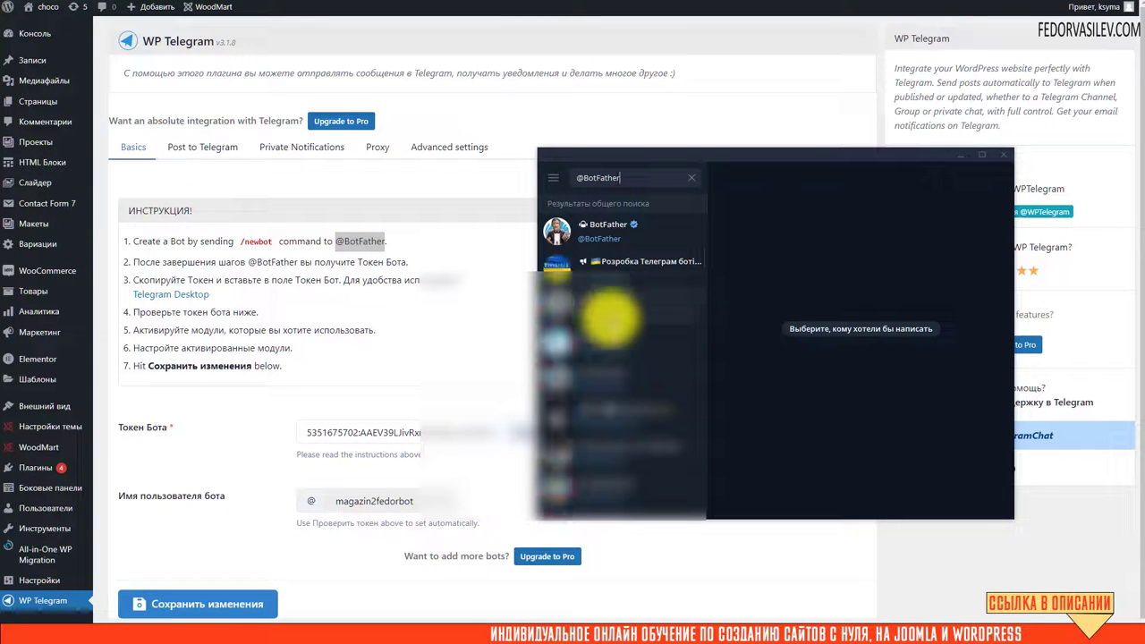
- Open the chat with the verified BotFather account and start the bot
{"action": "left_click", "coordinate": [553, 231]}
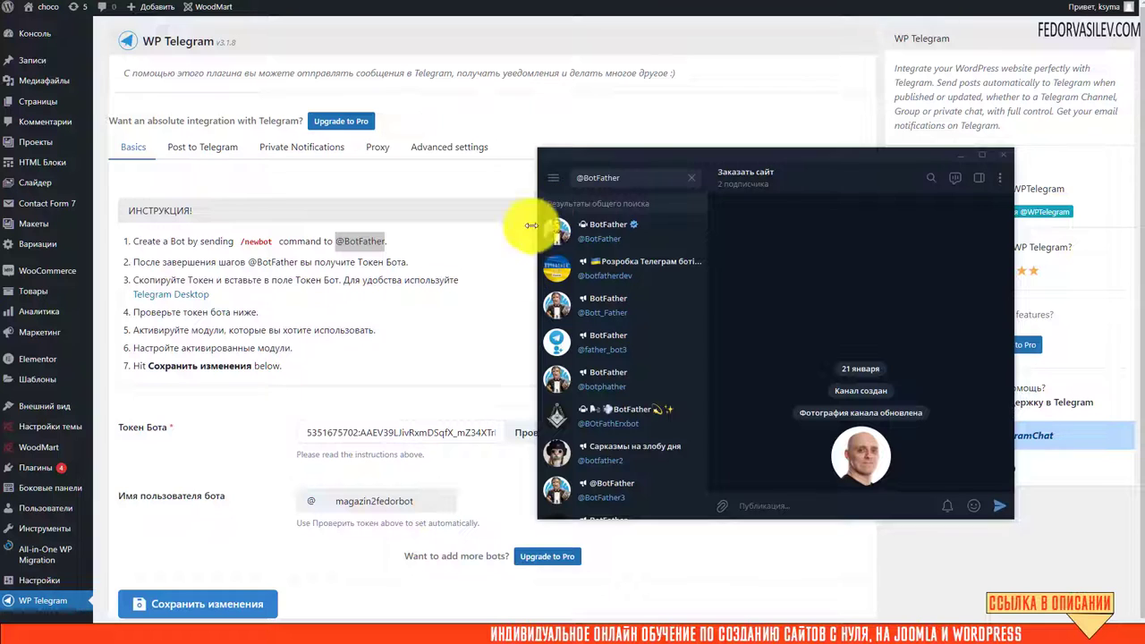
{"action": "left_click", "coordinate": [586, 233]}
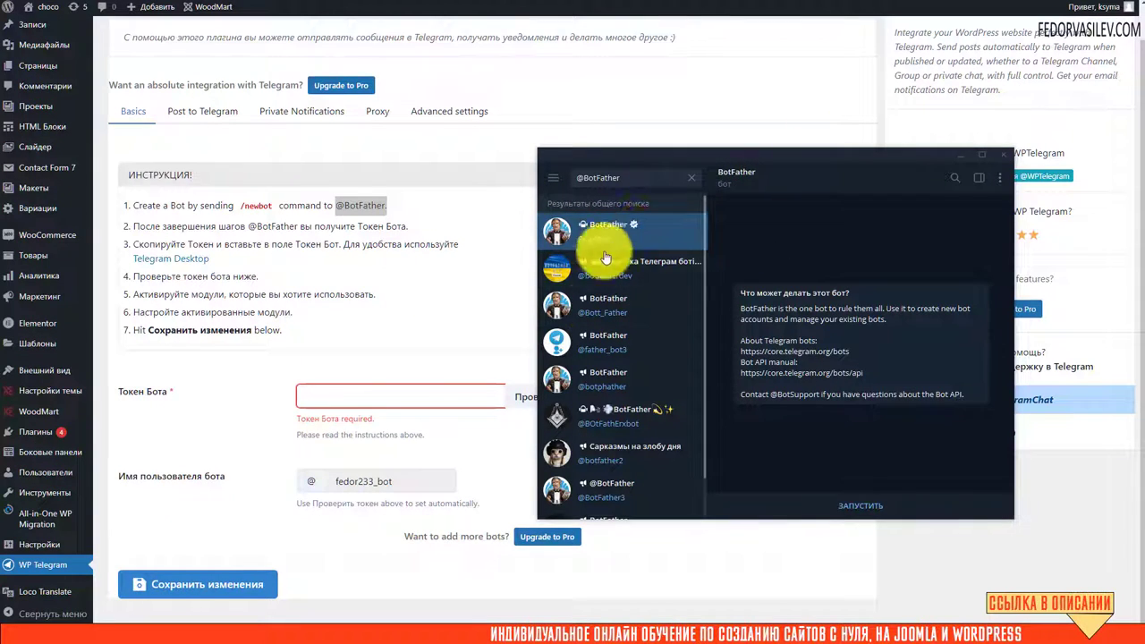
{"action": "left_click", "coordinate": [831, 507]}
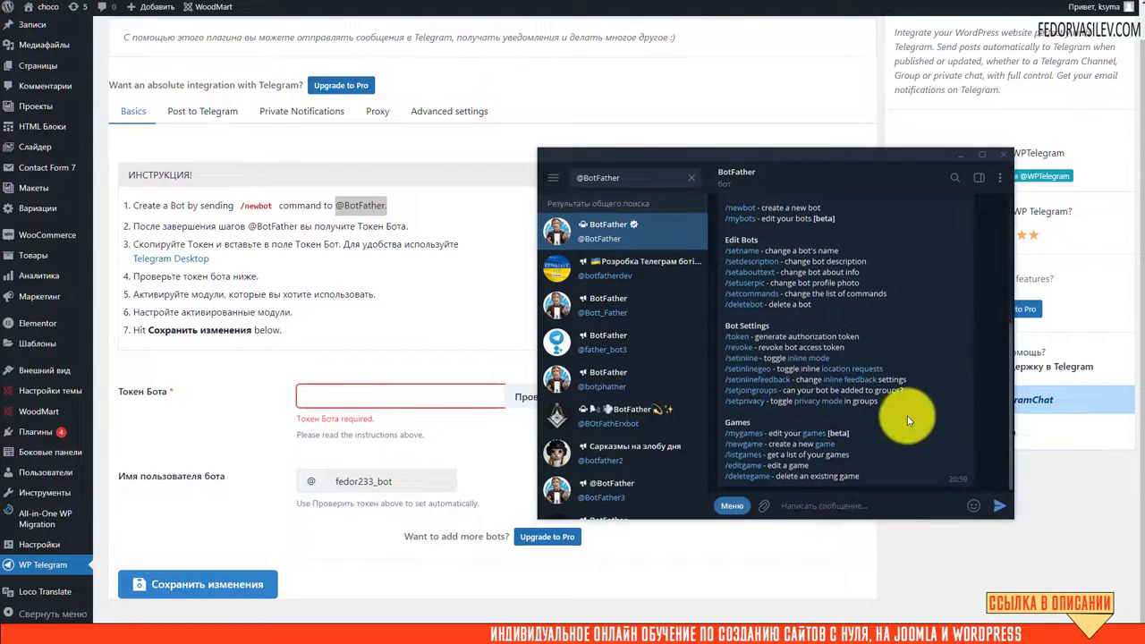
- Copy the /newbot command from the plugin instructions and send it to BotFather in Telegram
{"action": "double_click", "coordinate": [255, 206]}
{"action": "right_click", "coordinate": [253, 207]}
{"action": "left_click", "coordinate": [289, 218]}
{"action": "right_click", "coordinate": [254, 206]}
{"action": "left_click", "coordinate": [280, 219]}
{"action": "key", "text": "alt+Tab"}
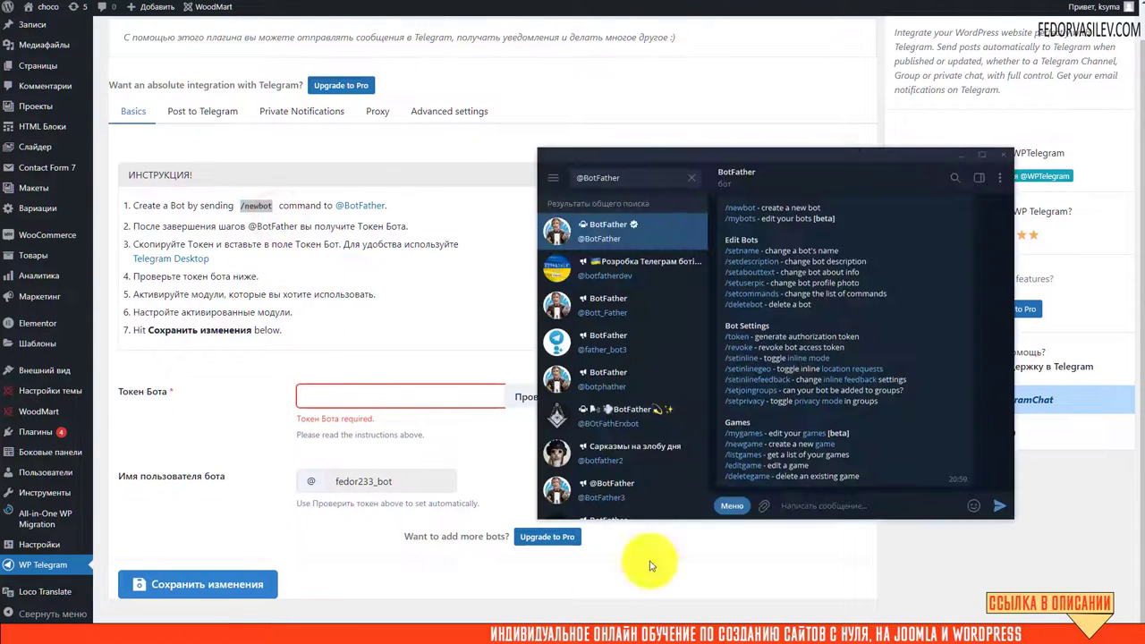
{"action": "right_click", "coordinate": [783, 505]}
{"action": "left_click", "coordinate": [819, 437]}
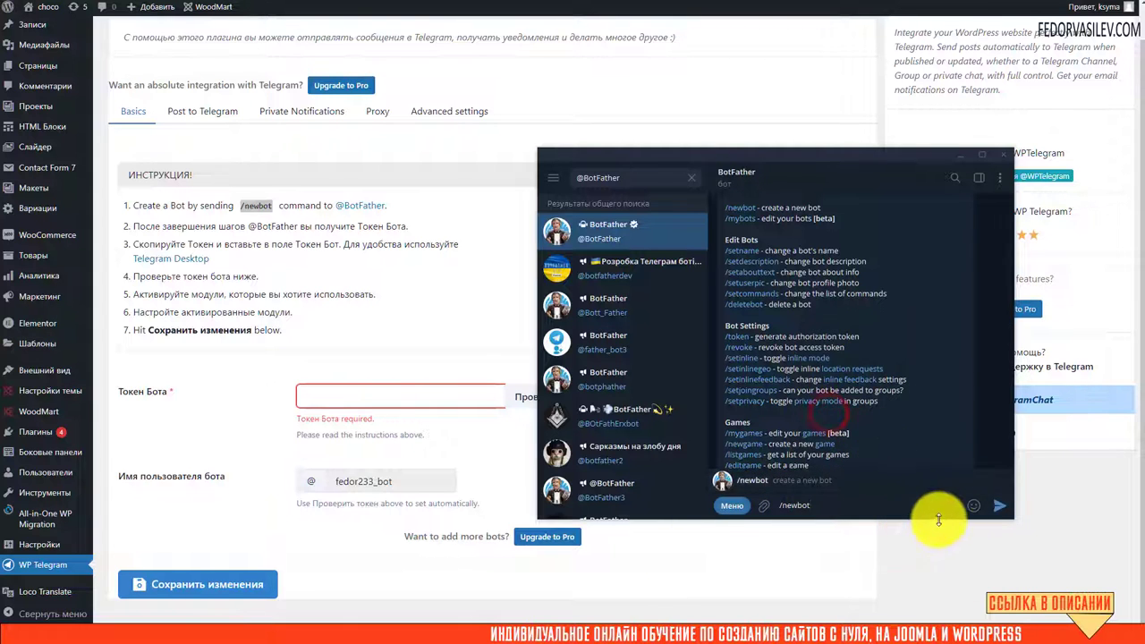
{"action": "left_click", "coordinate": [1000, 508]}
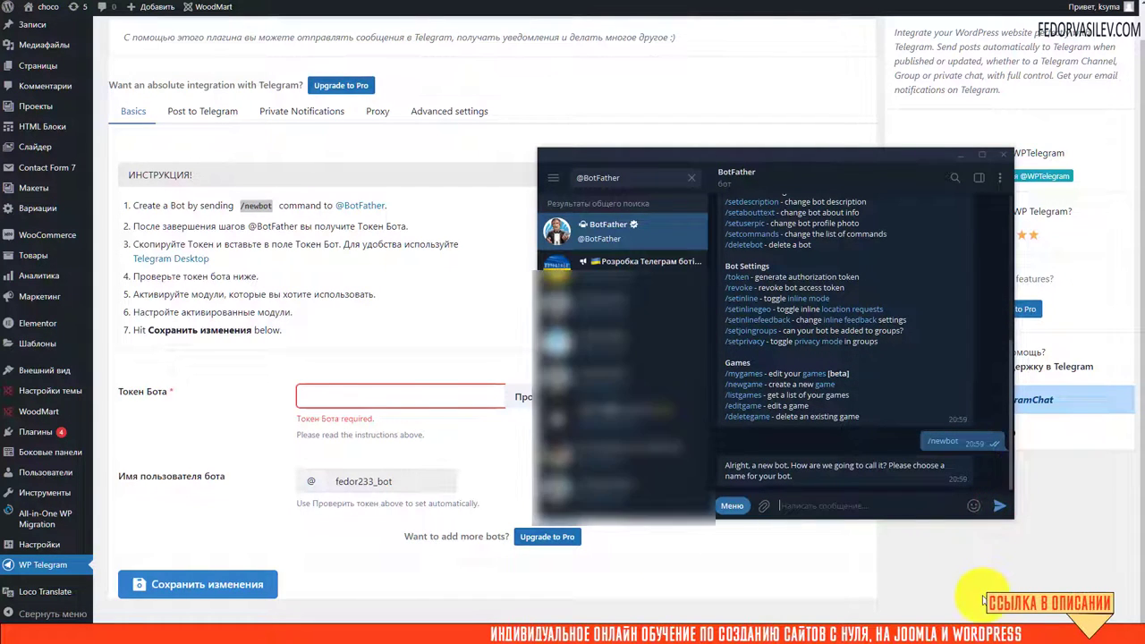
- Read BotFather's question and send fedor-233-2 as the new bot's name
{"action": "scroll", "coordinate": [984, 599], "scroll_direction": "up", "scroll_amount": 1}
{"action": "left_click_drag", "start_coordinate": [726, 465], "coordinate": [789, 497]}
{"action": "left_click", "coordinate": [798, 504]}
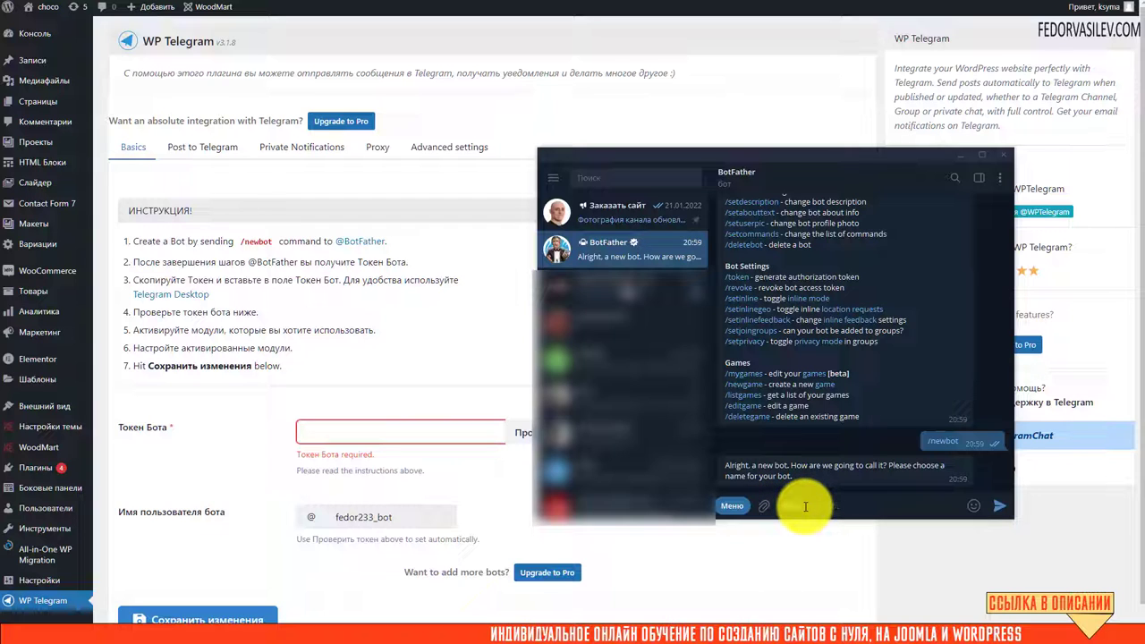
{"action": "type", "text": "fedor-233-b"}
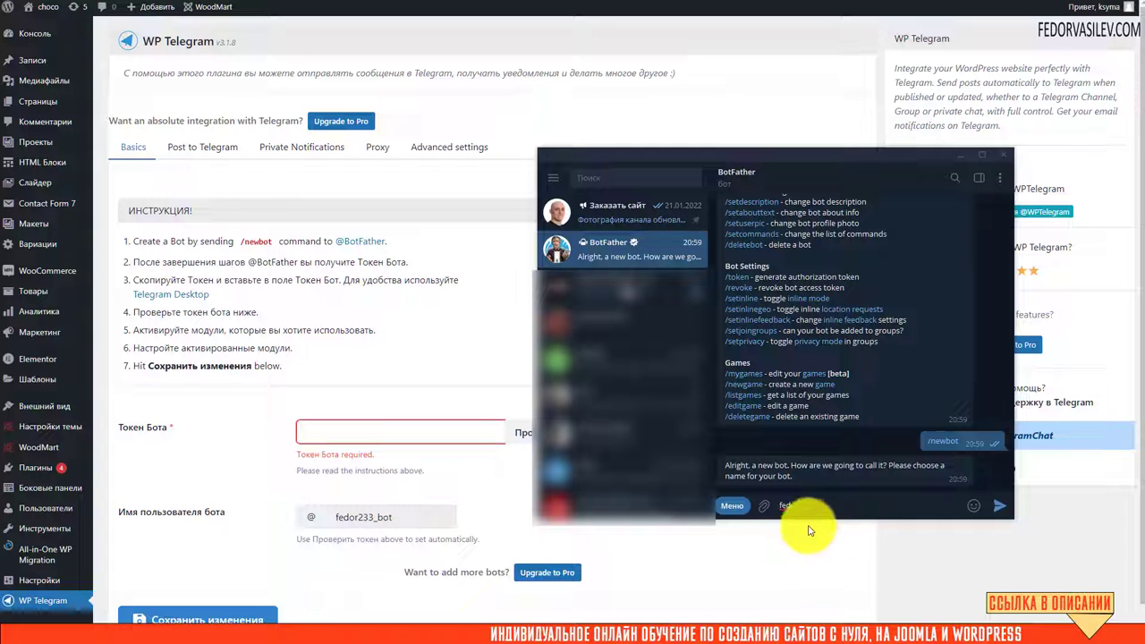
{"action": "double_click", "coordinate": [810, 504]}
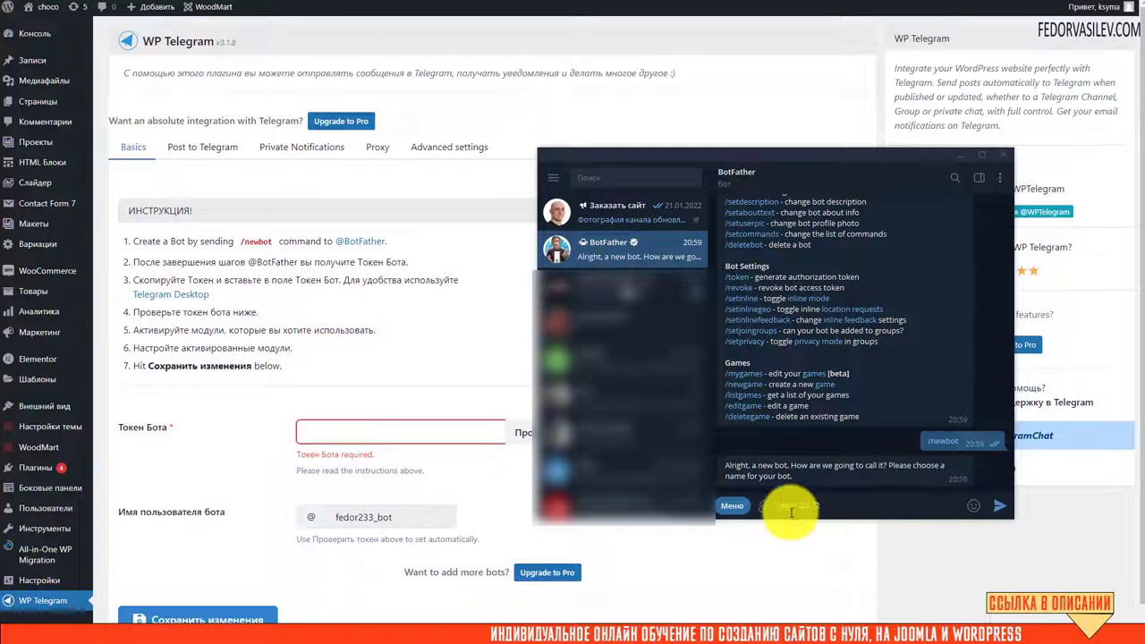
{"action": "left_click", "coordinate": [1000, 505]}
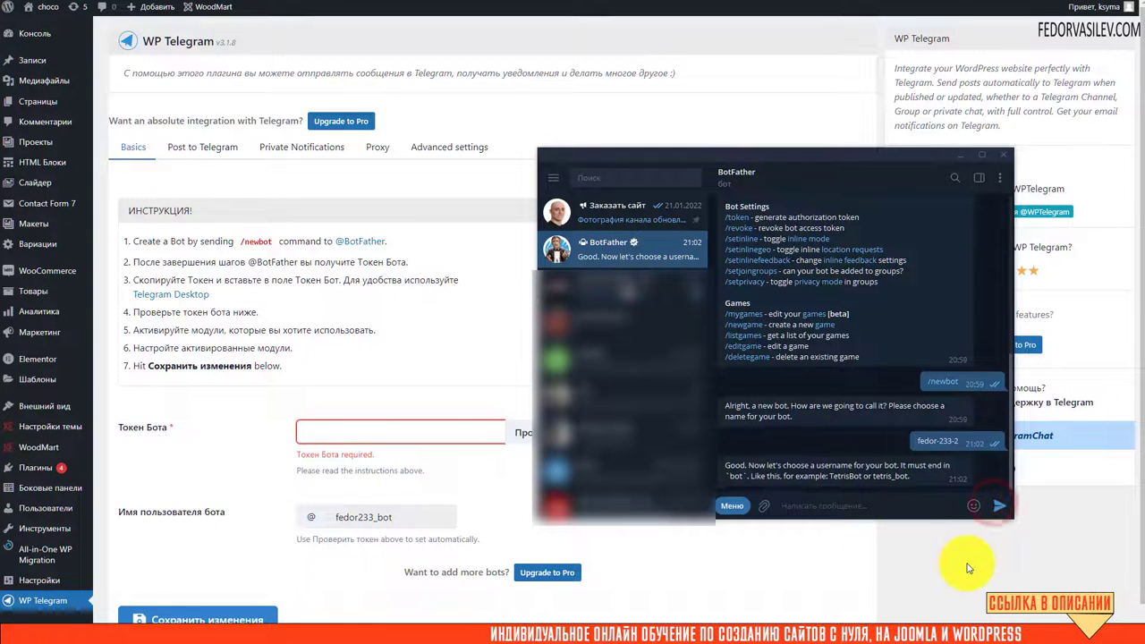
- Send BotFather a username ending in "bot", first trying fedor-233-2bot and settling on magazin2fedorbot
{"action": "left_click", "coordinate": [727, 467]}
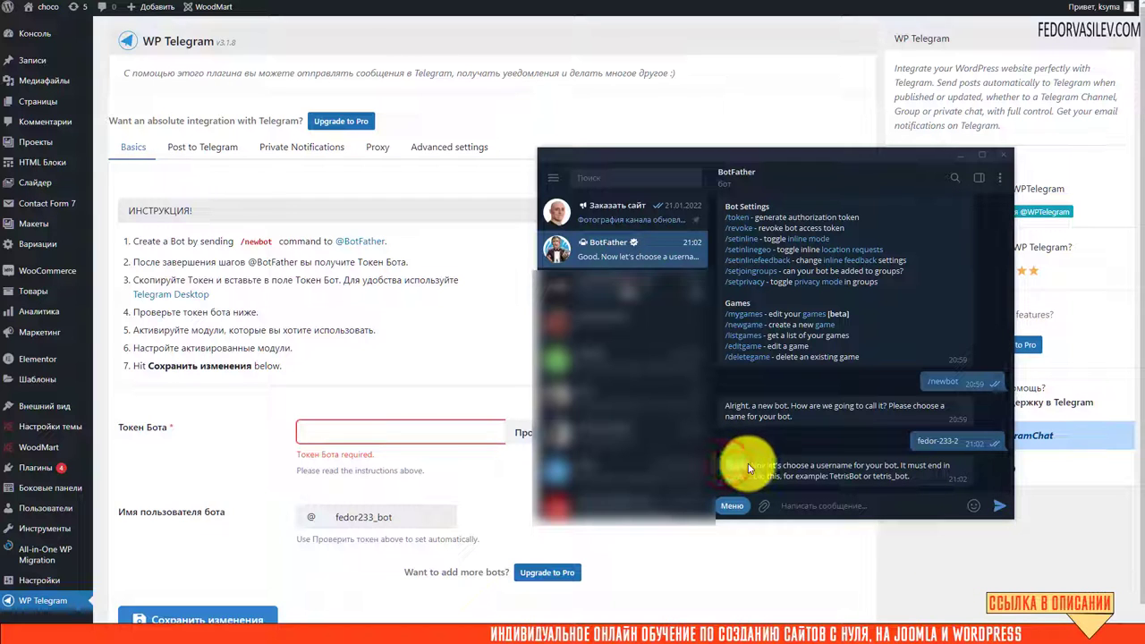
{"action": "left_click", "coordinate": [750, 468]}
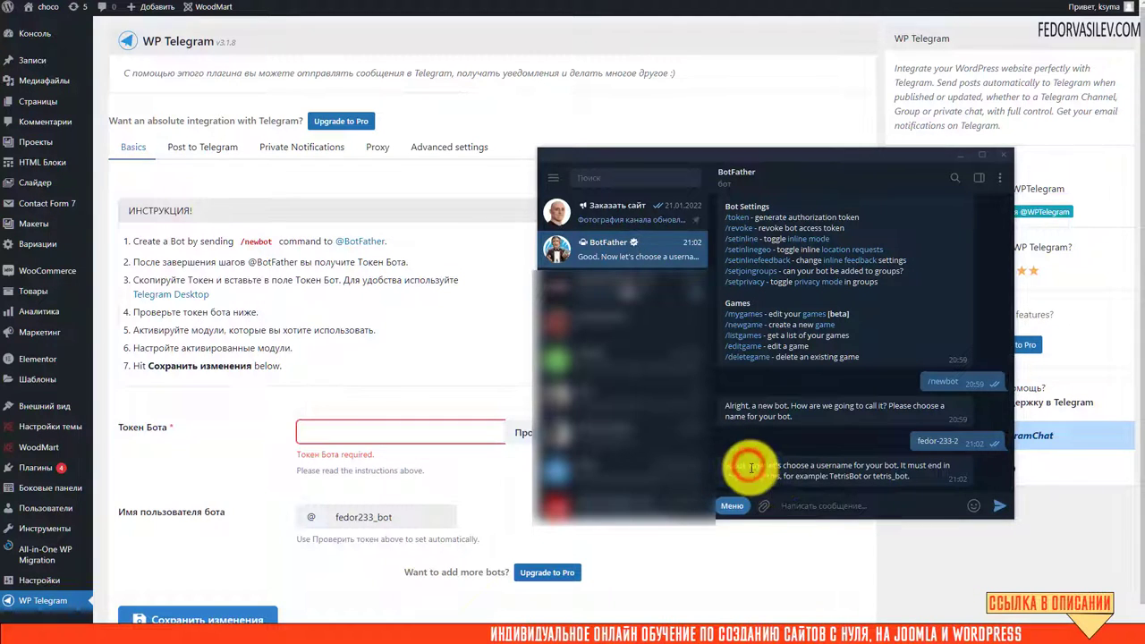
{"action": "left_click", "coordinate": [904, 477]}
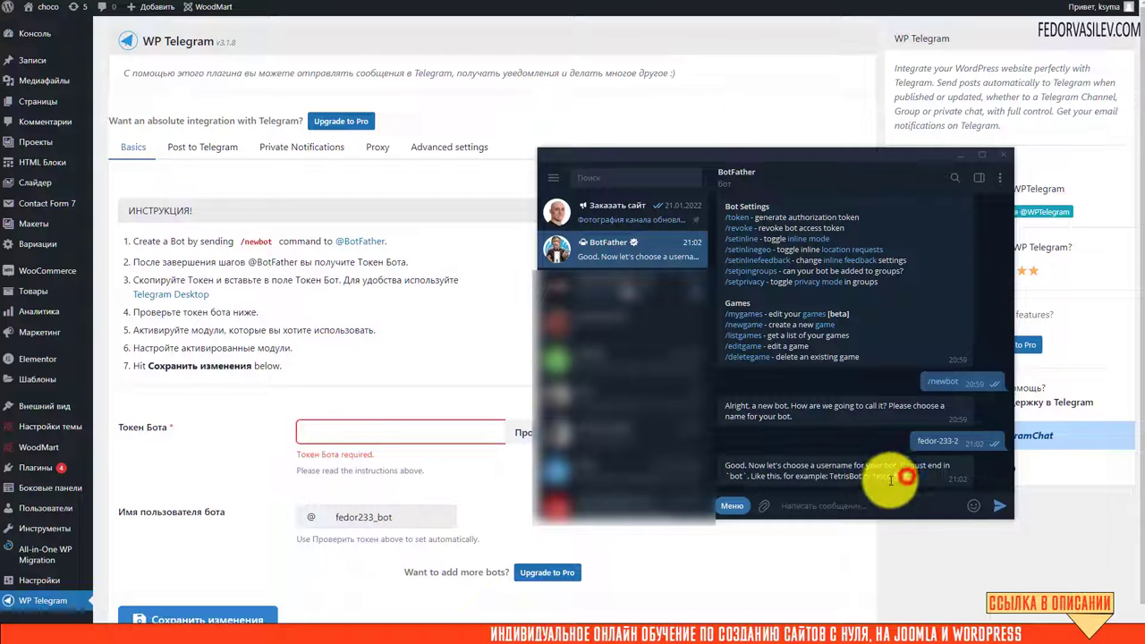
{"action": "left_click_drag", "start_coordinate": [909, 476], "coordinate": [887, 478]}
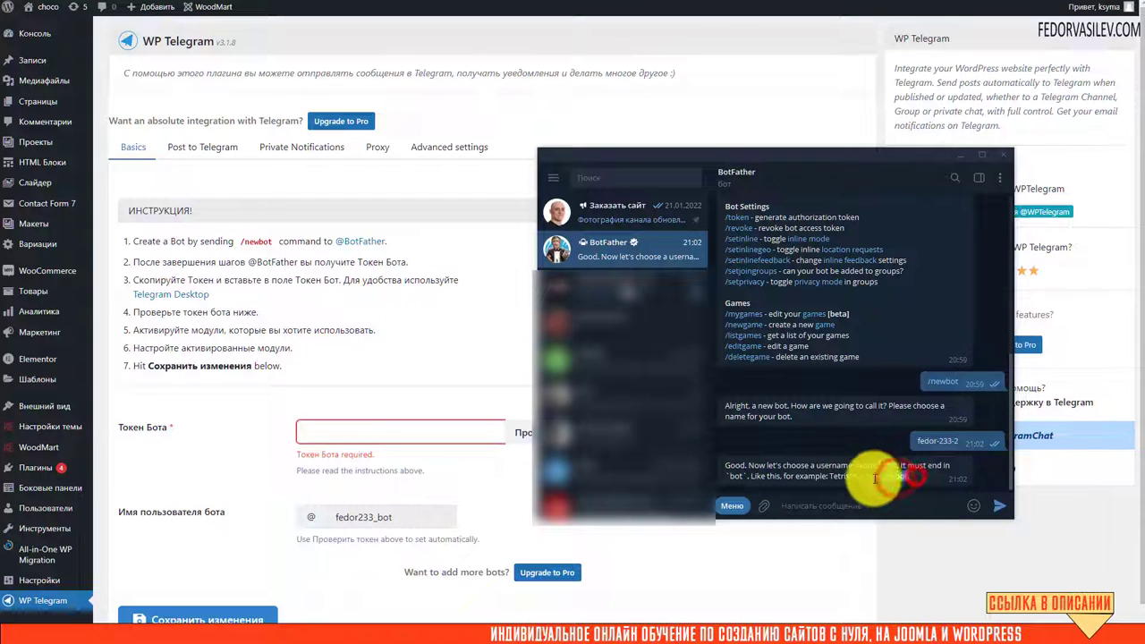
{"action": "right_click", "coordinate": [794, 505]}
{"action": "left_click", "coordinate": [839, 421]}
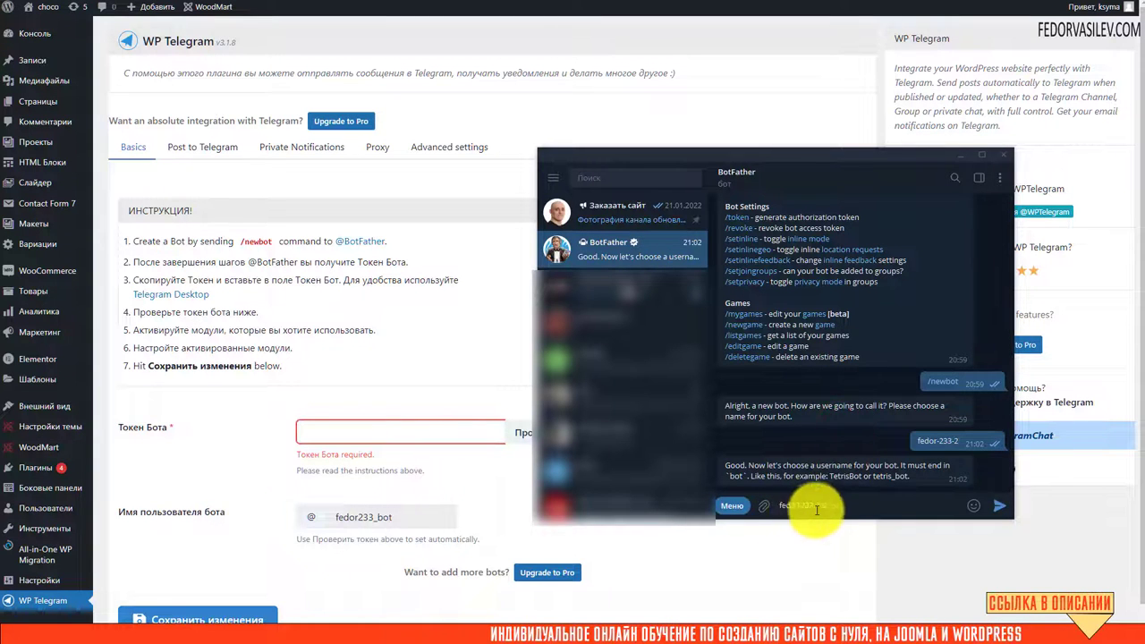
{"action": "left_click_drag", "start_coordinate": [834, 506], "coordinate": [816, 506]}
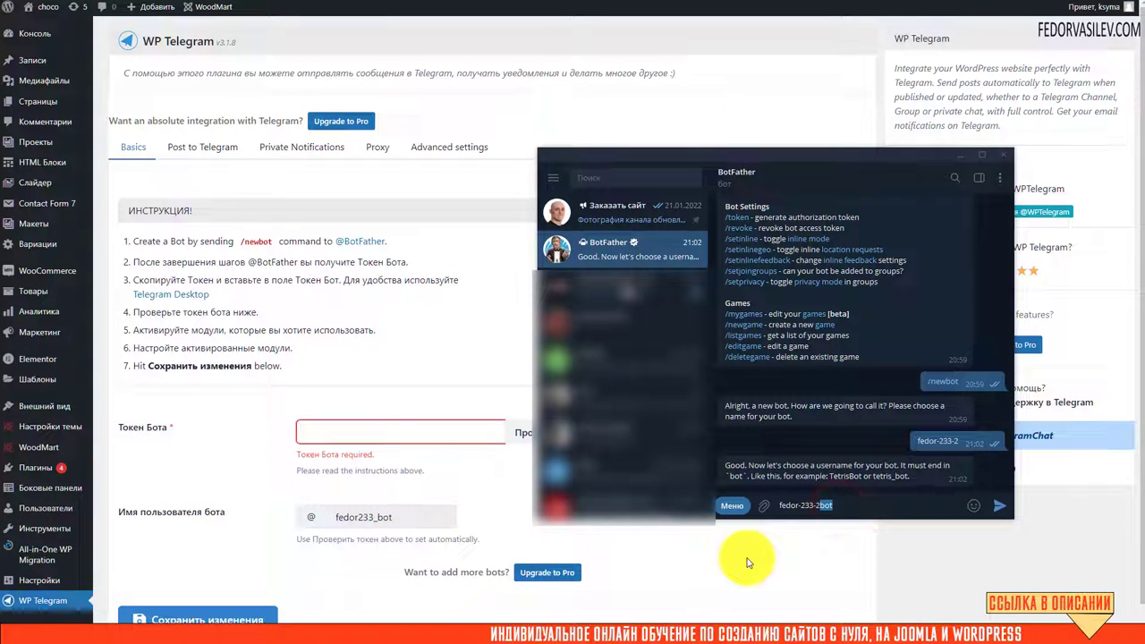
{"action": "left_click", "coordinate": [999, 505]}
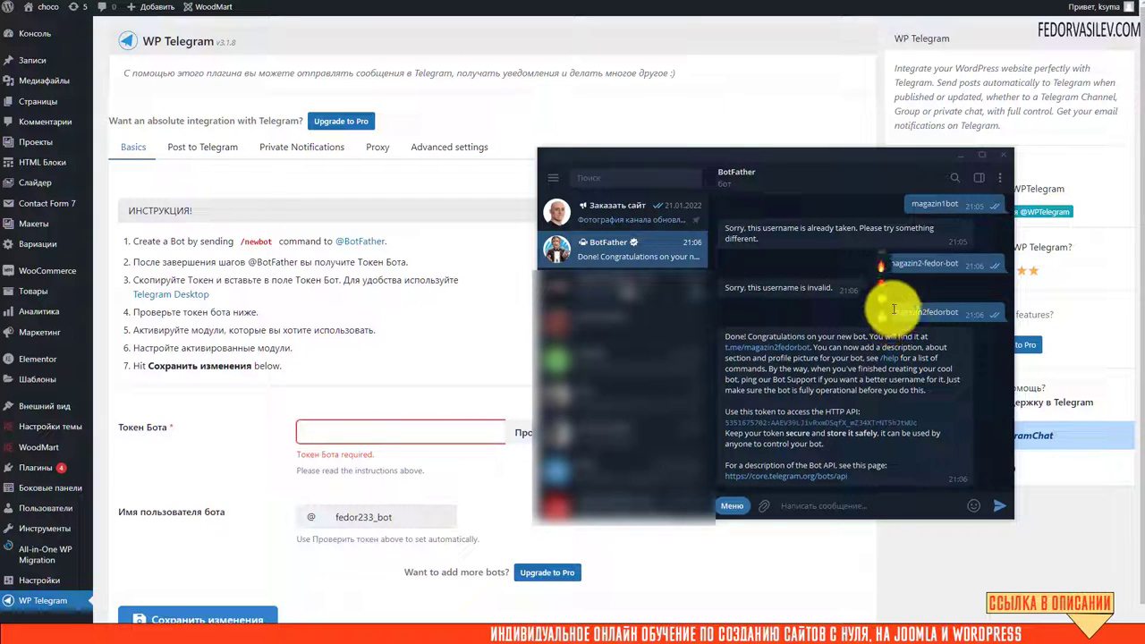
- Review BotFather's reply about magazin2fedorbot and copy the bot's HTTP API token from it
{"action": "double_click", "coordinate": [924, 314]}
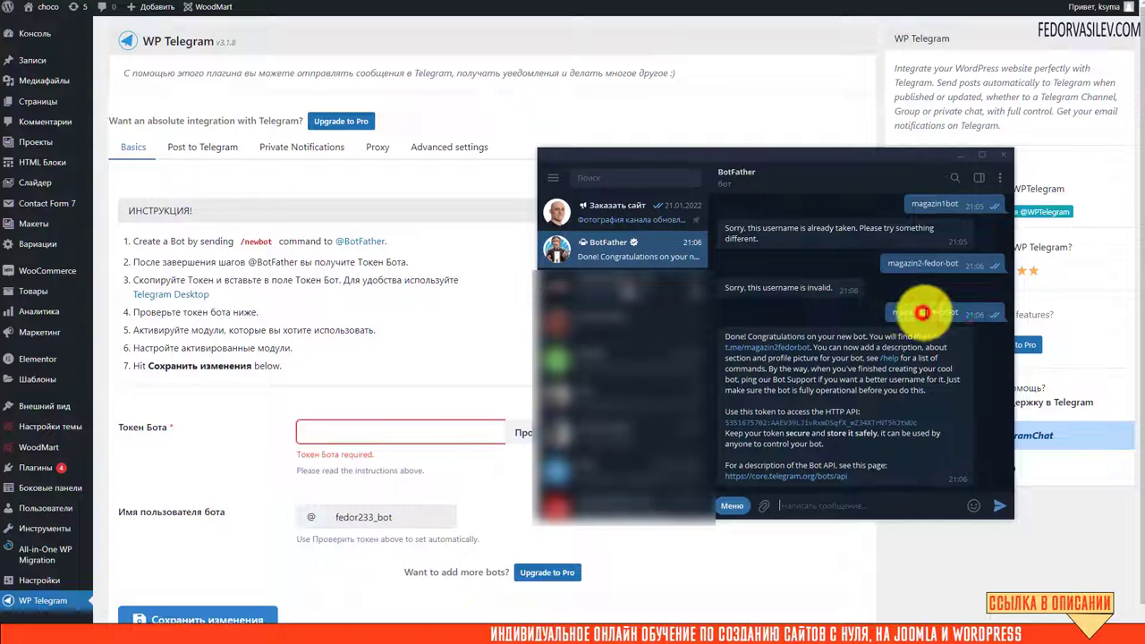
{"action": "left_click", "coordinate": [927, 311]}
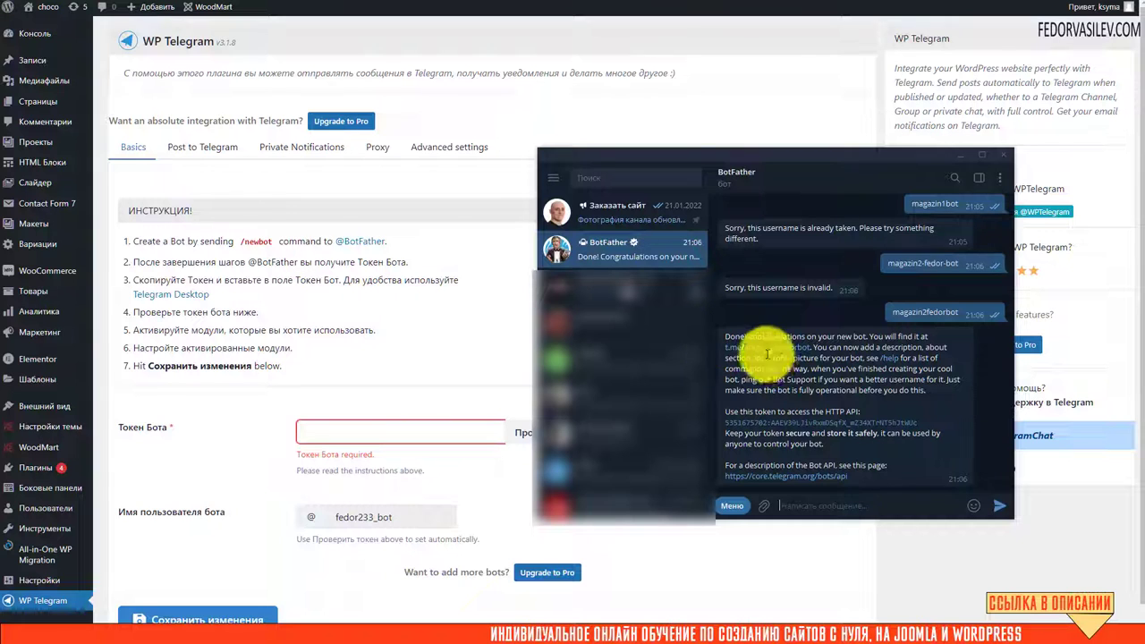
{"action": "double_click", "coordinate": [735, 336]}
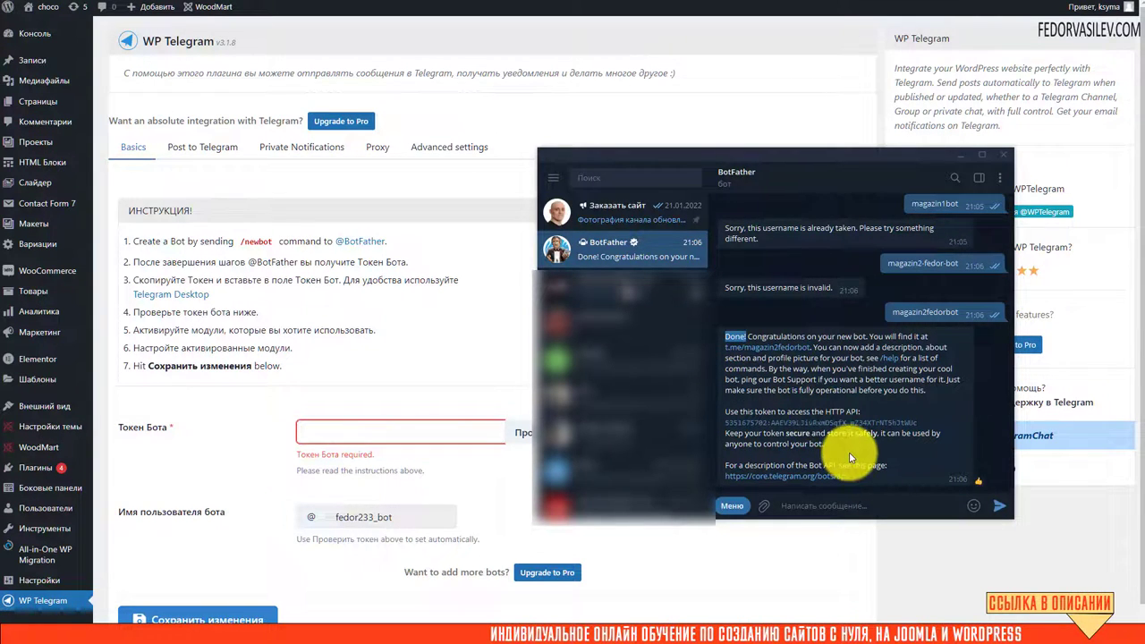
{"action": "left_click_drag", "start_coordinate": [861, 413], "coordinate": [803, 413]}
{"action": "left_click_drag", "start_coordinate": [937, 421], "coordinate": [736, 428]}
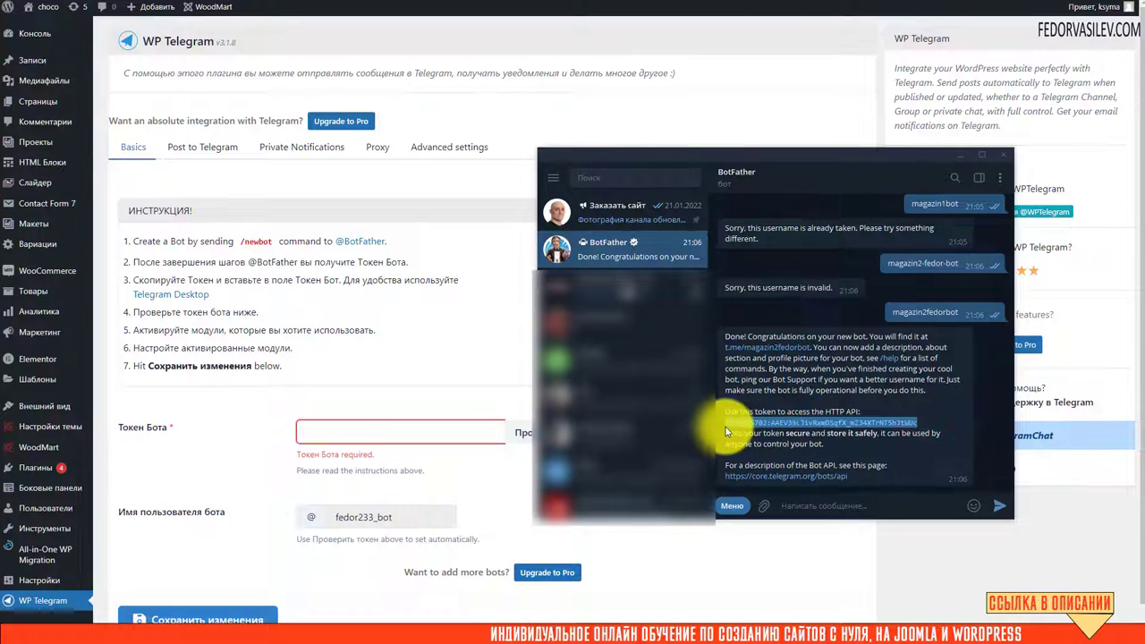
{"action": "left_click", "coordinate": [955, 409]}
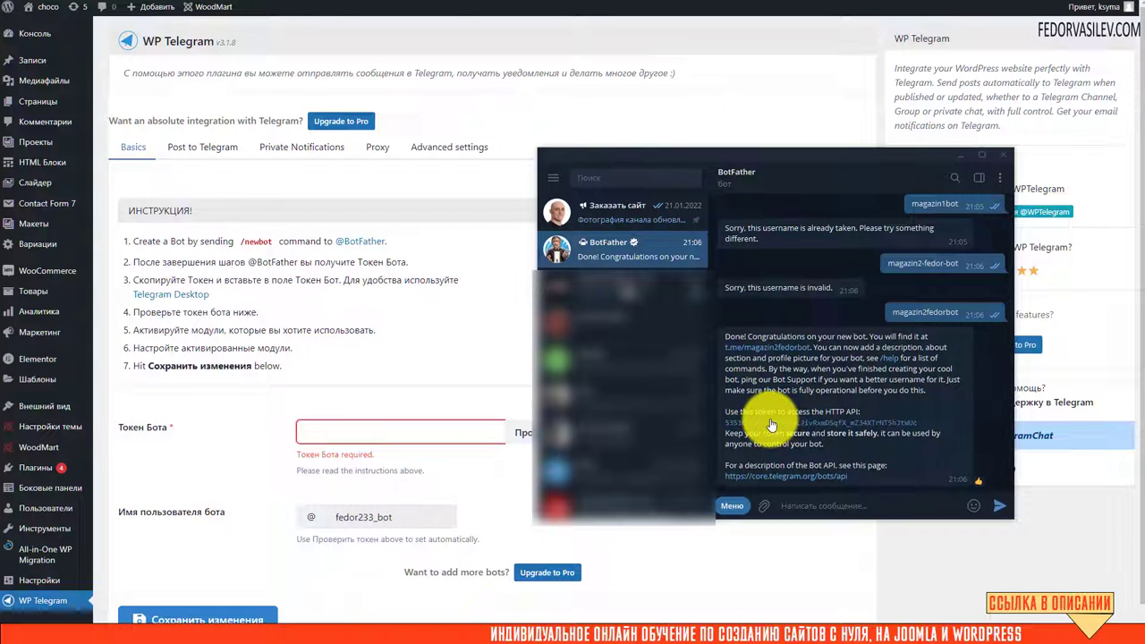
{"action": "left_click", "coordinate": [803, 420]}
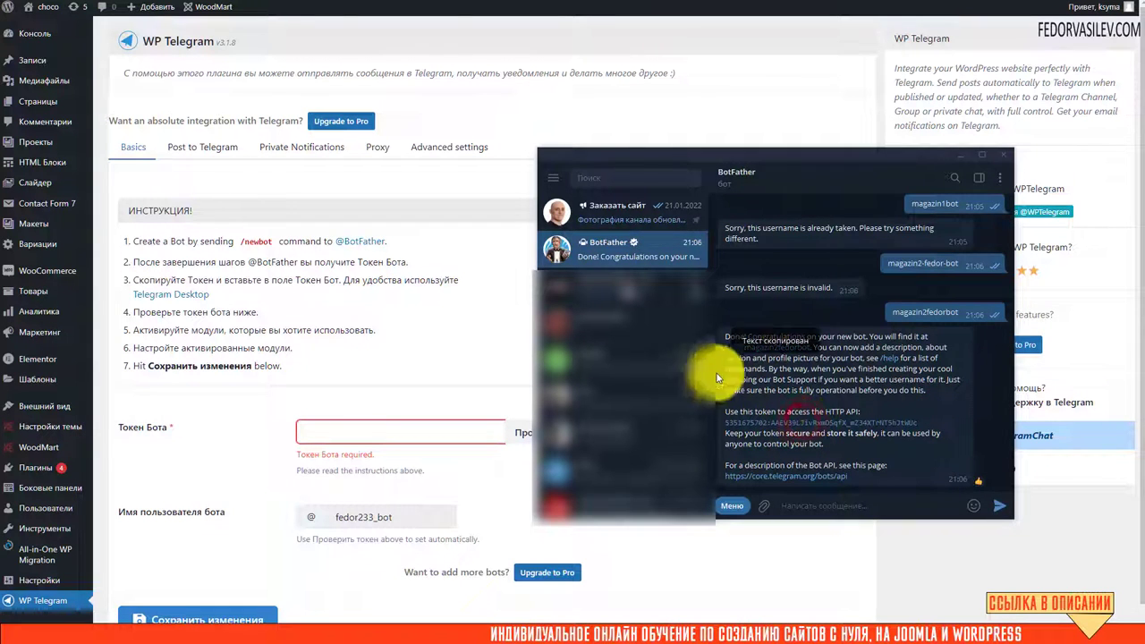
- Minimize Telegram, paste the bot token into the token field of the Basics settings and test it
{"action": "left_click", "coordinate": [964, 154]}
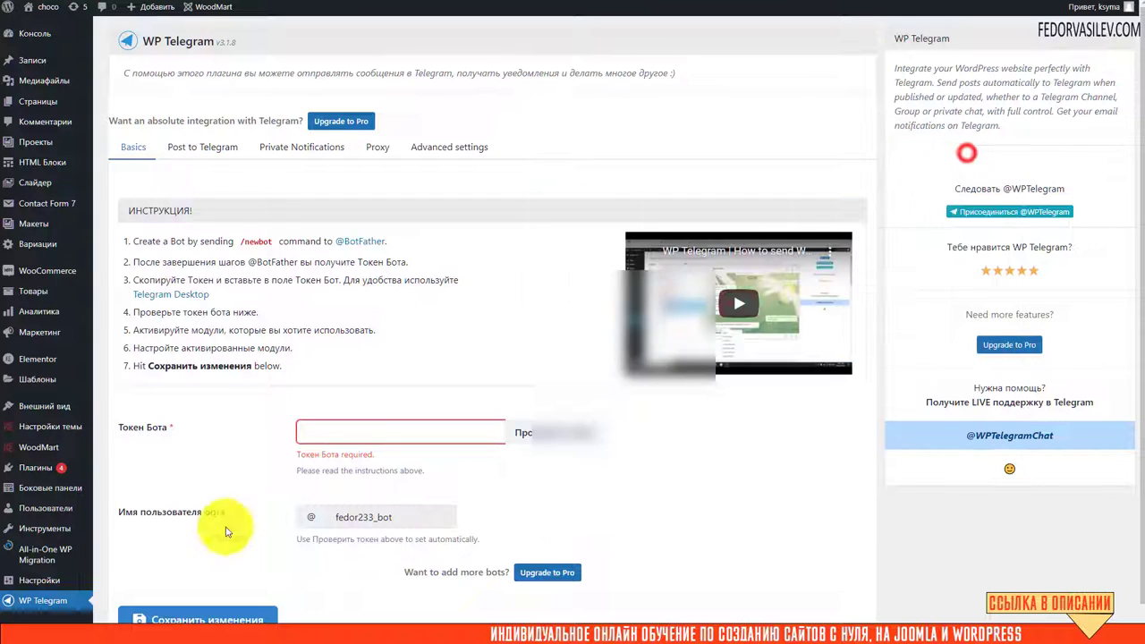
{"action": "left_click", "coordinate": [171, 460]}
{"action": "left_click", "coordinate": [127, 151]}
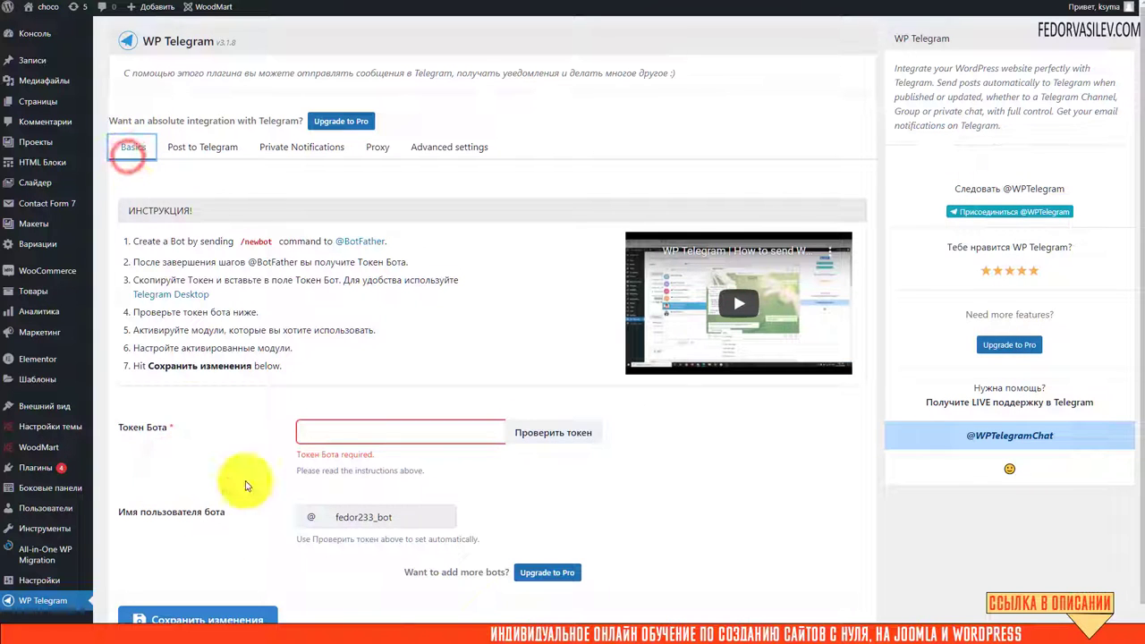
{"action": "right_click", "coordinate": [304, 433]}
{"action": "left_click", "coordinate": [347, 524]}
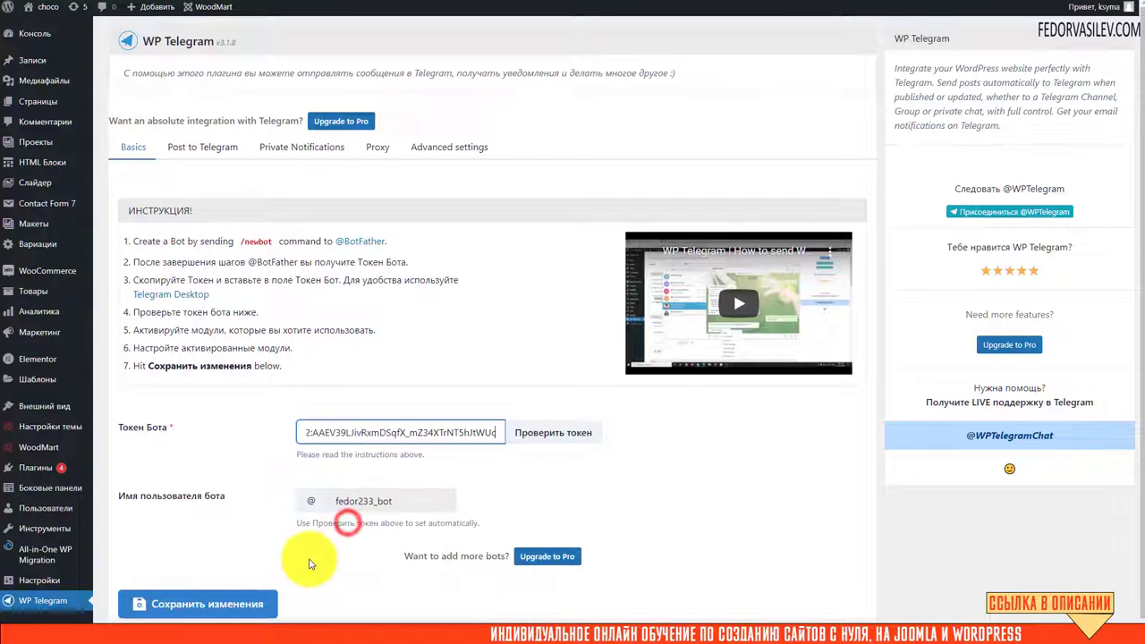
{"action": "left_click", "coordinate": [538, 433]}
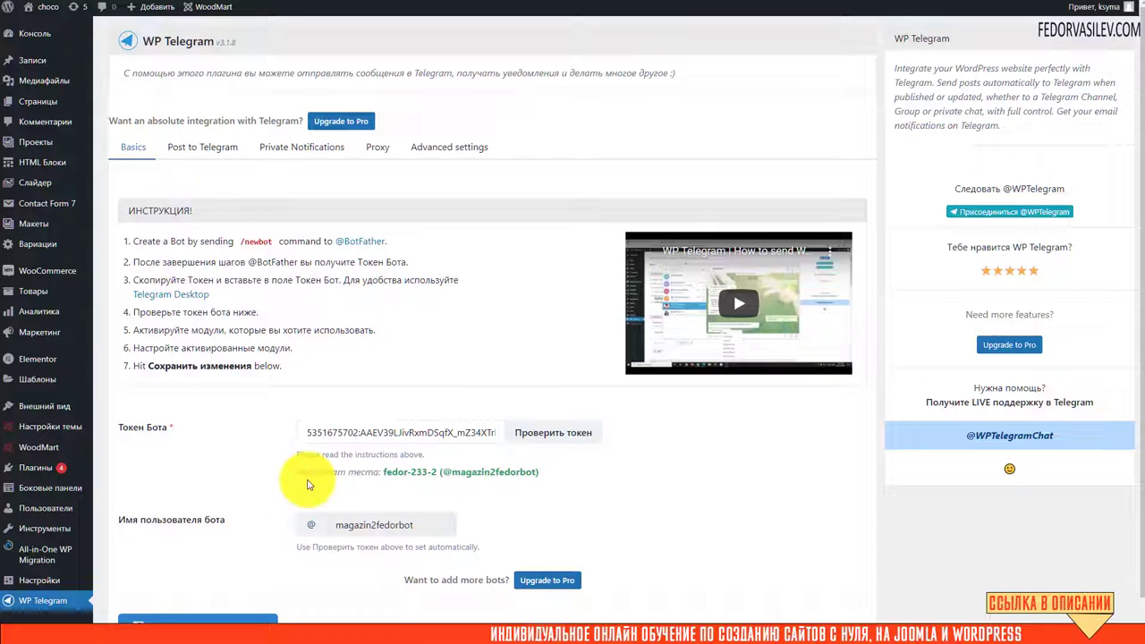
- Check the token test result in the Basics settings and save the changes
{"action": "left_click_drag", "start_coordinate": [306, 472], "coordinate": [379, 480]}
{"action": "left_click", "coordinate": [379, 480]}
{"action": "left_click_drag", "start_coordinate": [548, 473], "coordinate": [212, 460]}
{"action": "left_click", "coordinate": [216, 459]}
{"action": "scroll", "coordinate": [213, 502], "scroll_direction": "down", "scroll_amount": 1}
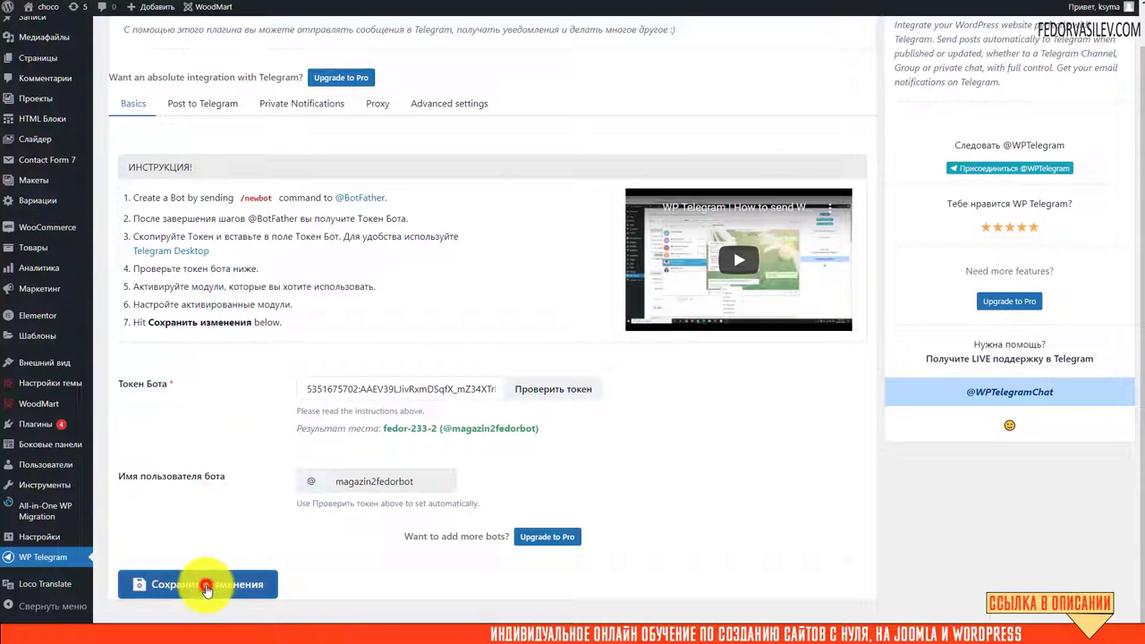
{"action": "left_click", "coordinate": [203, 583]}
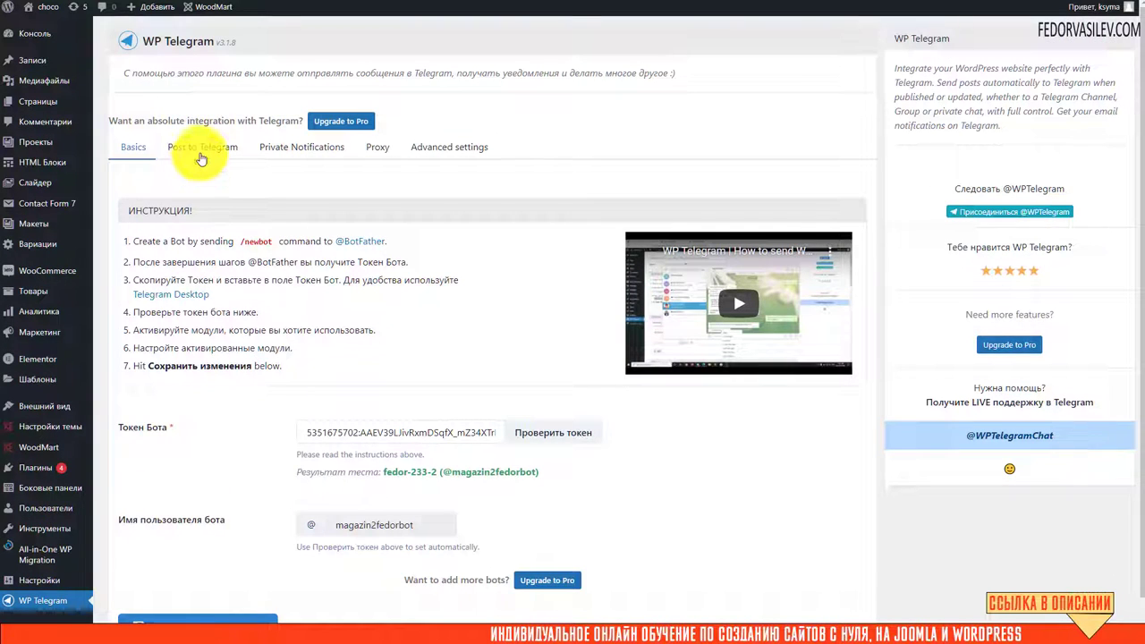
- Open the Post to Telegram settings and activate the module
{"action": "left_click", "coordinate": [202, 151]}
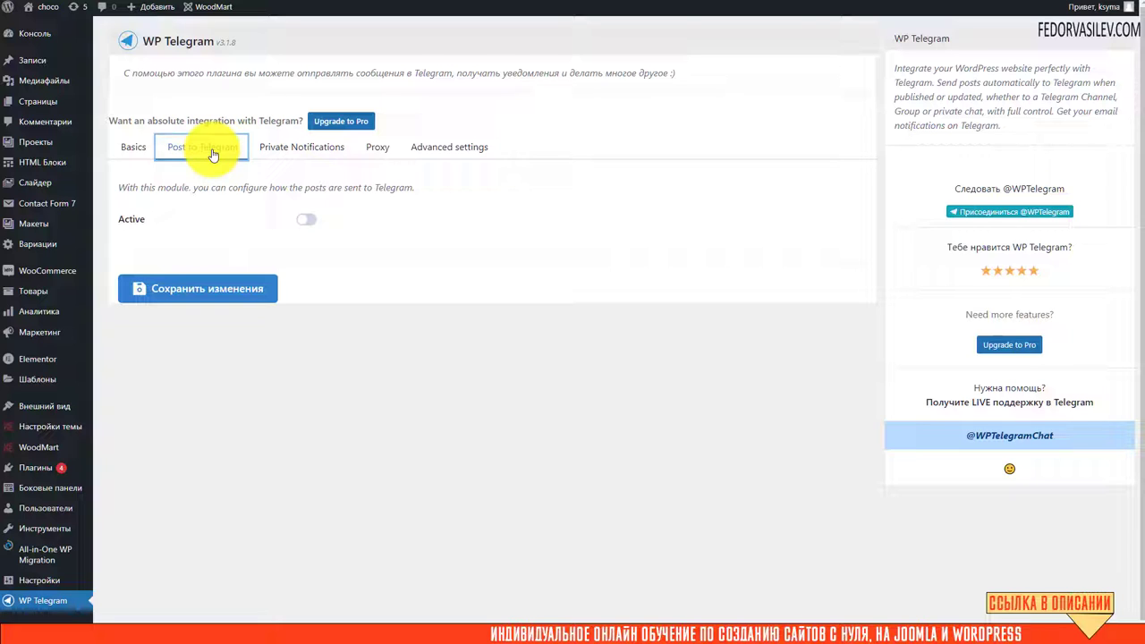
{"action": "left_click", "coordinate": [307, 220]}
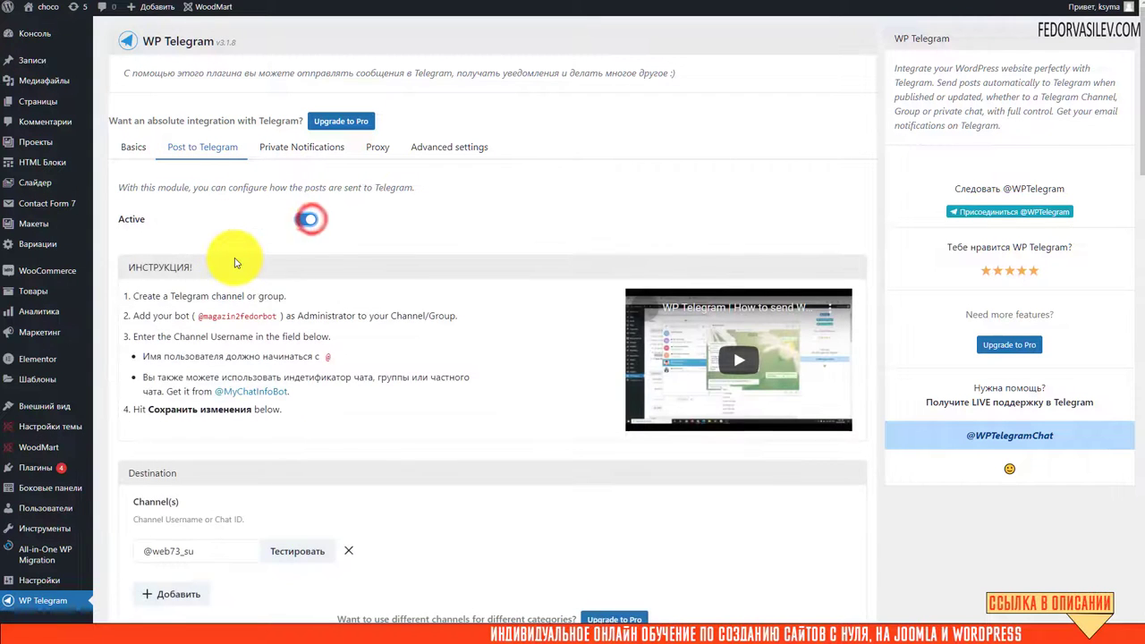
- Examine the destination channel, sending rules and post types in the Post to Telegram settings
{"action": "scroll", "coordinate": [235, 262], "scroll_direction": "down", "scroll_amount": 2}
{"action": "scroll", "coordinate": [237, 263], "scroll_direction": "up", "scroll_amount": 2}
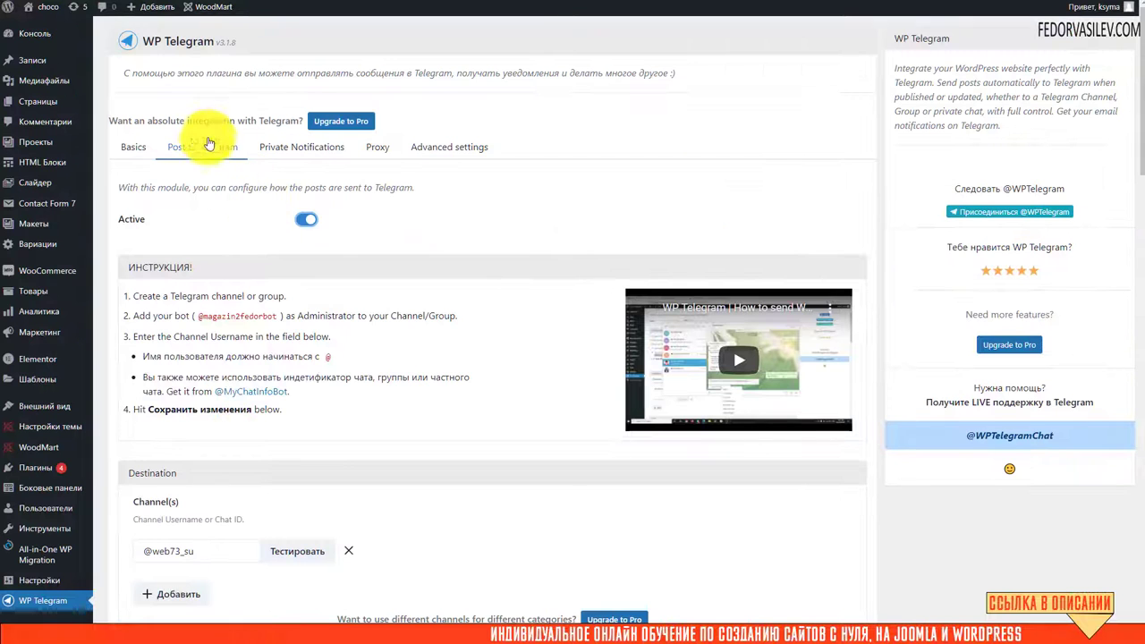
{"action": "scroll", "coordinate": [230, 256], "scroll_direction": "down", "scroll_amount": 5}
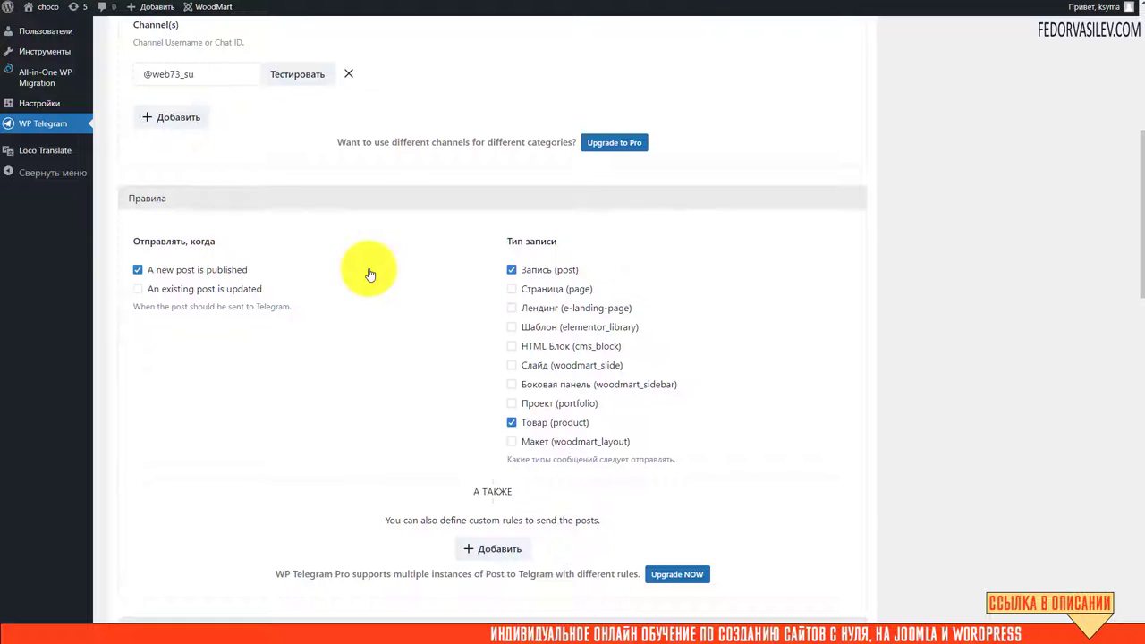
{"action": "left_click", "coordinate": [511, 271]}
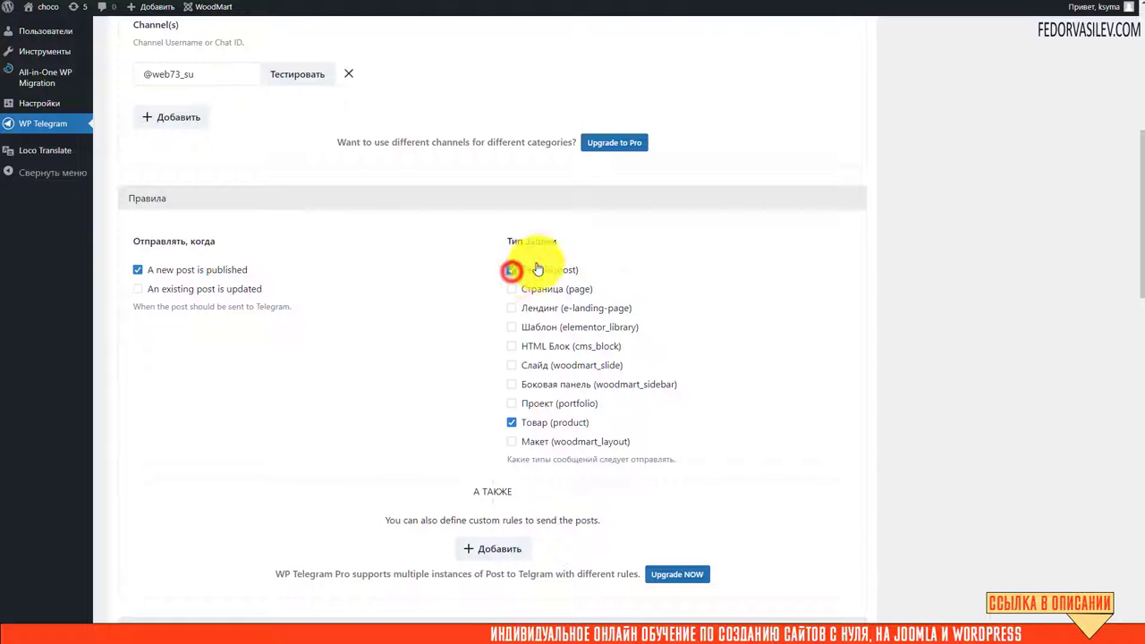
{"action": "left_click", "coordinate": [511, 422]}
{"action": "scroll", "coordinate": [349, 468], "scroll_direction": "down", "scroll_amount": 3}
{"action": "scroll", "coordinate": [371, 421], "scroll_direction": "up", "scroll_amount": 8}
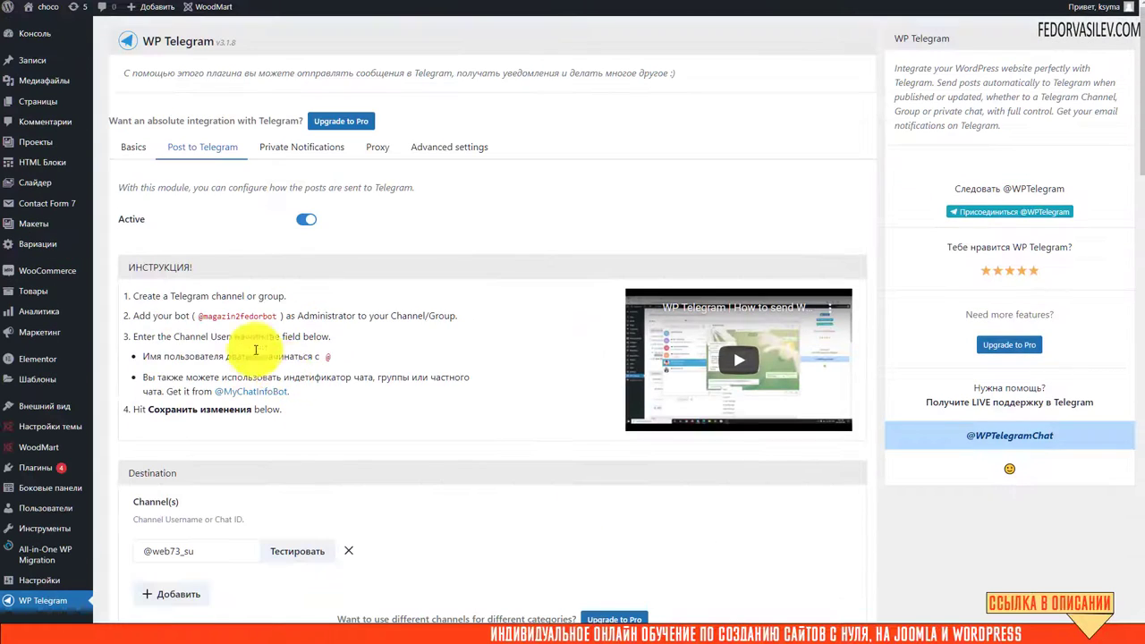
{"action": "mouse_move", "coordinate": [67, 61]}
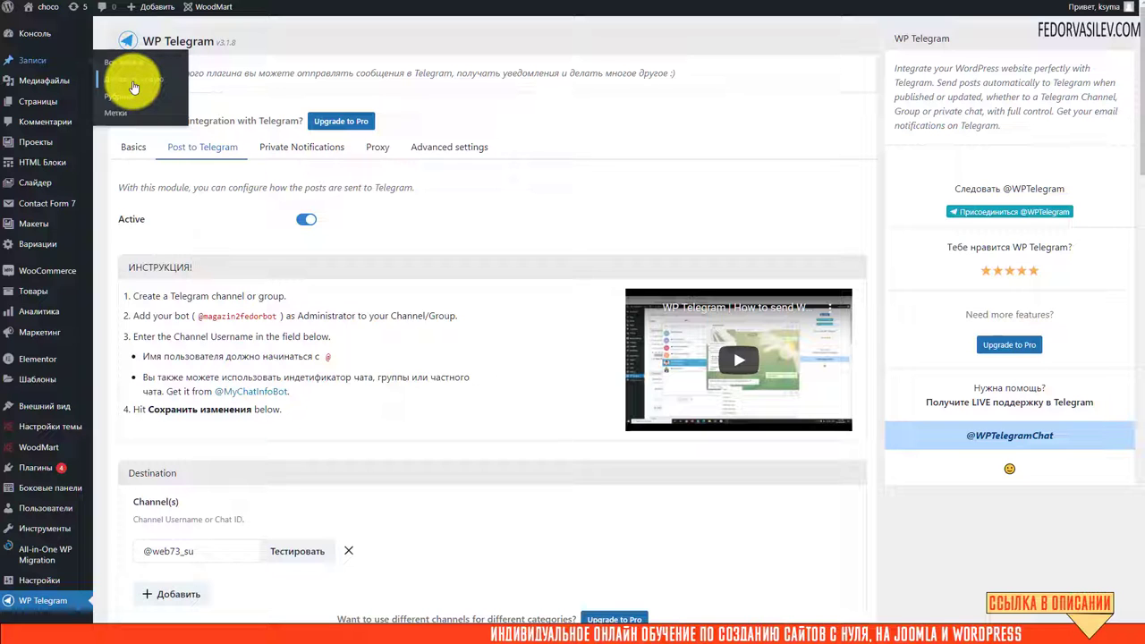
- Turn off the Post to Telegram module and activate the Private Notifications module
{"action": "left_click", "coordinate": [303, 223]}
{"action": "left_click", "coordinate": [295, 144]}
{"action": "left_click", "coordinate": [301, 221]}
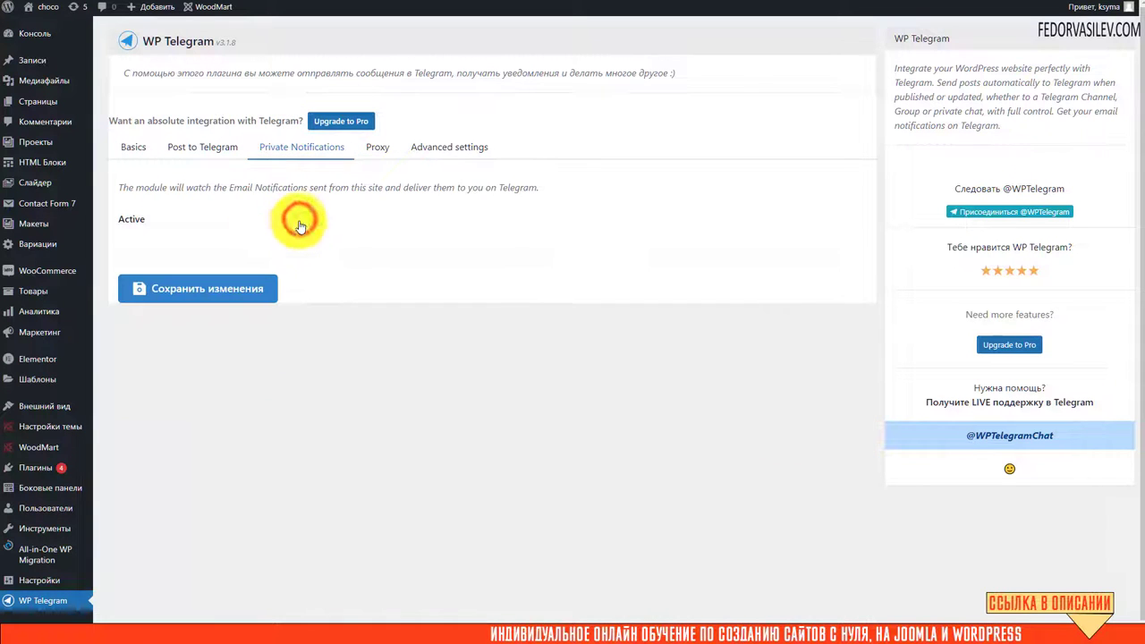
{"action": "left_click", "coordinate": [305, 220]}
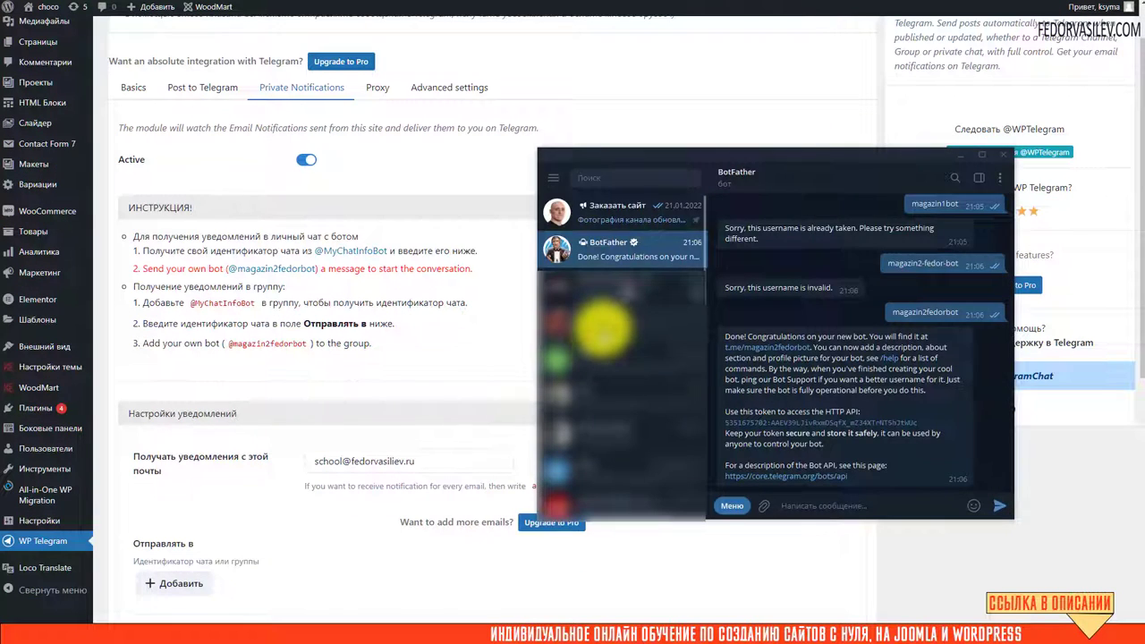
- In Telegram, look at the existing магазин-1 group, the Заказать сайт channel and the options for creating groups and channels
{"action": "left_click", "coordinate": [601, 329]}
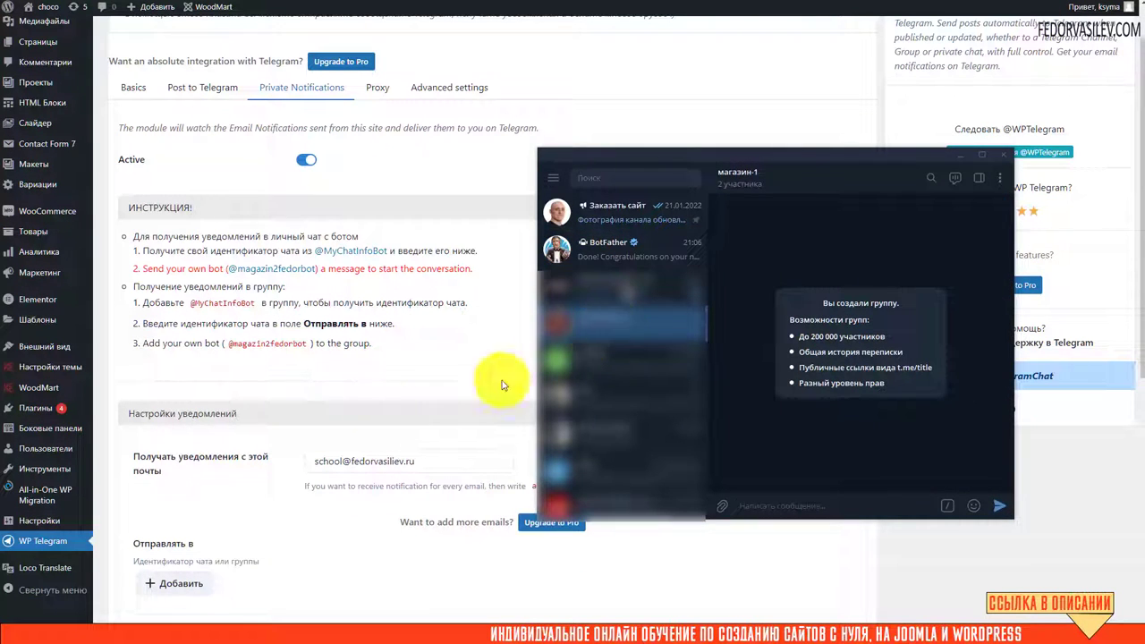
{"action": "left_click", "coordinate": [552, 176]}
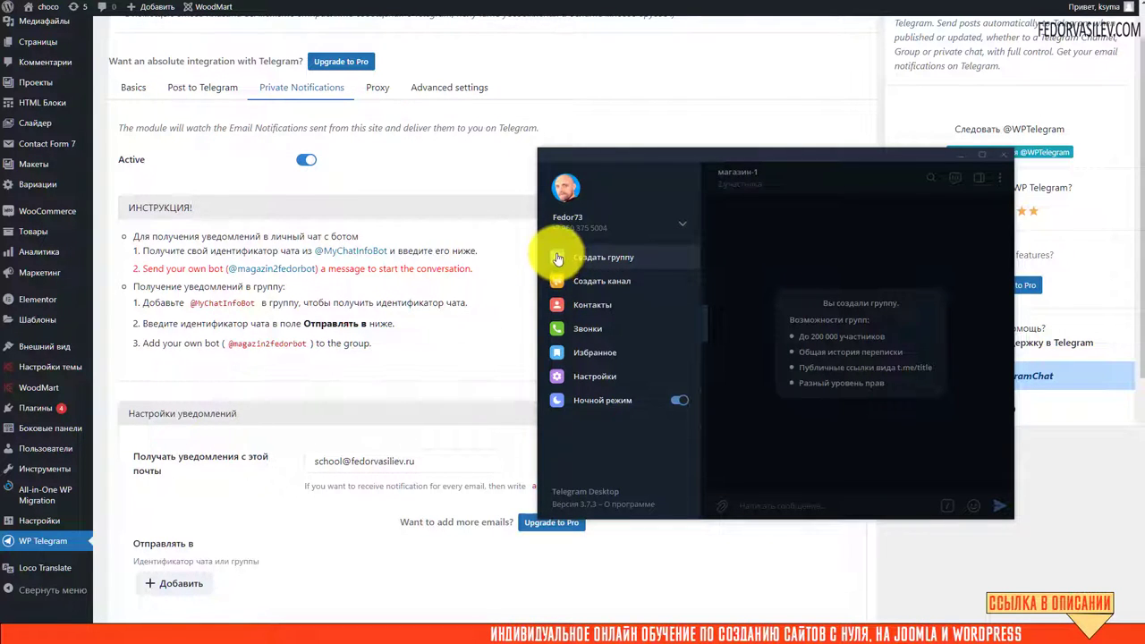
{"action": "left_click", "coordinate": [783, 224]}
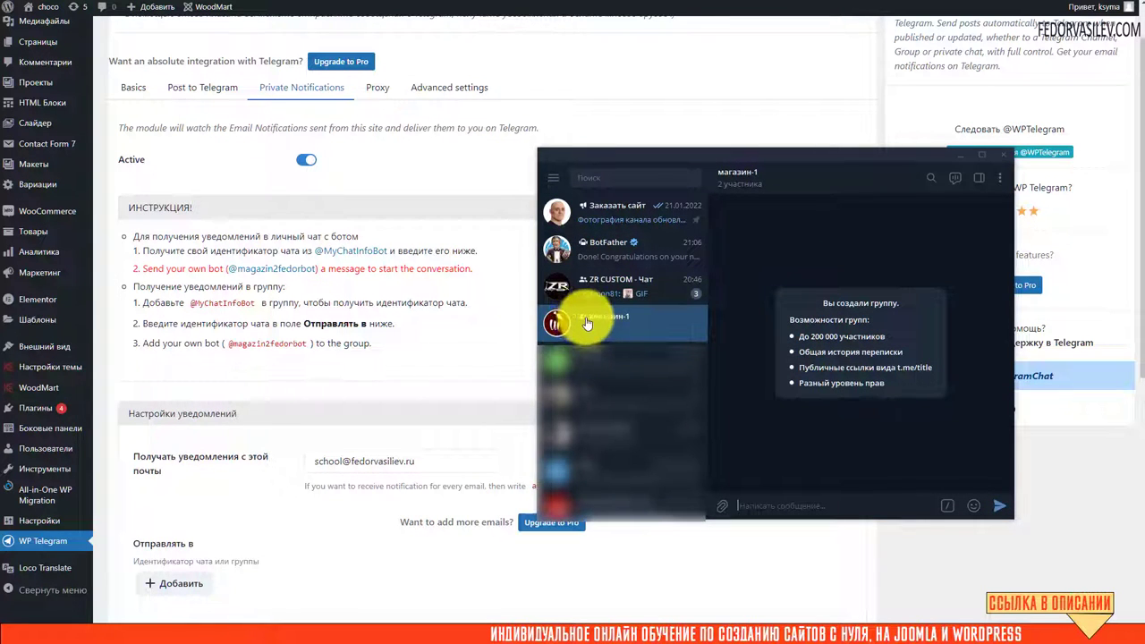
{"action": "left_click", "coordinate": [555, 218]}
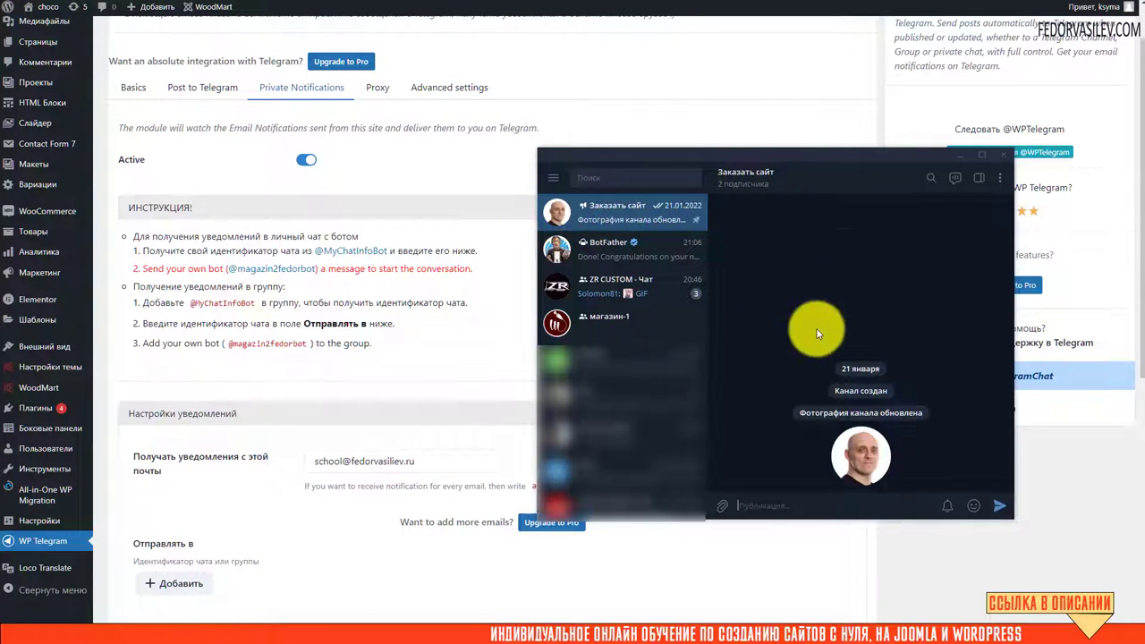
{"action": "left_click", "coordinate": [551, 174]}
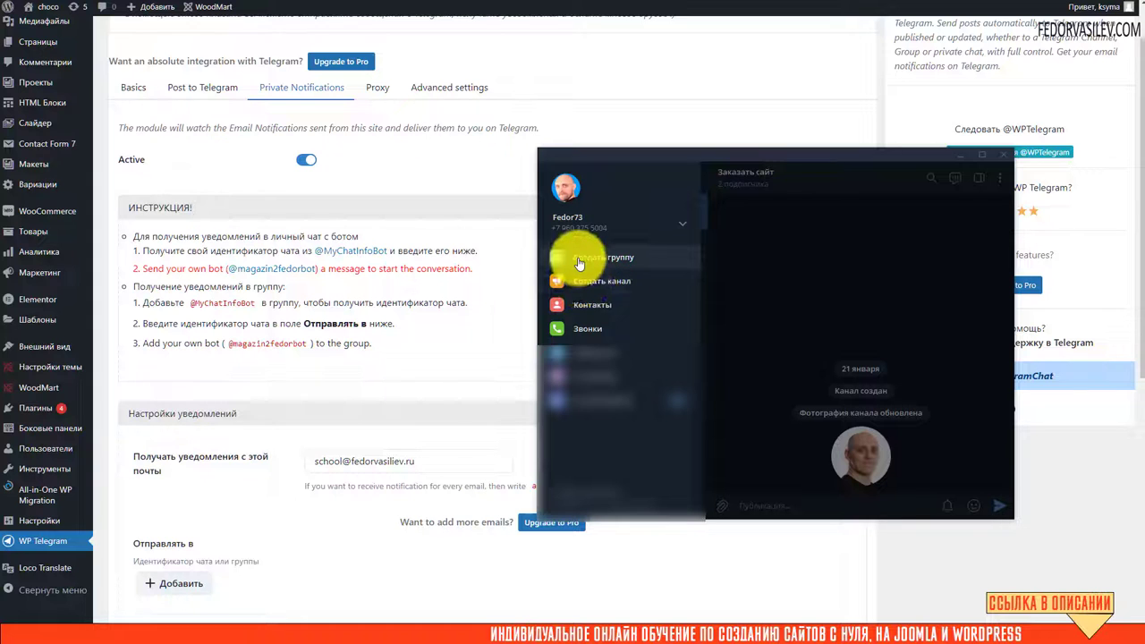
{"action": "left_click", "coordinate": [780, 277]}
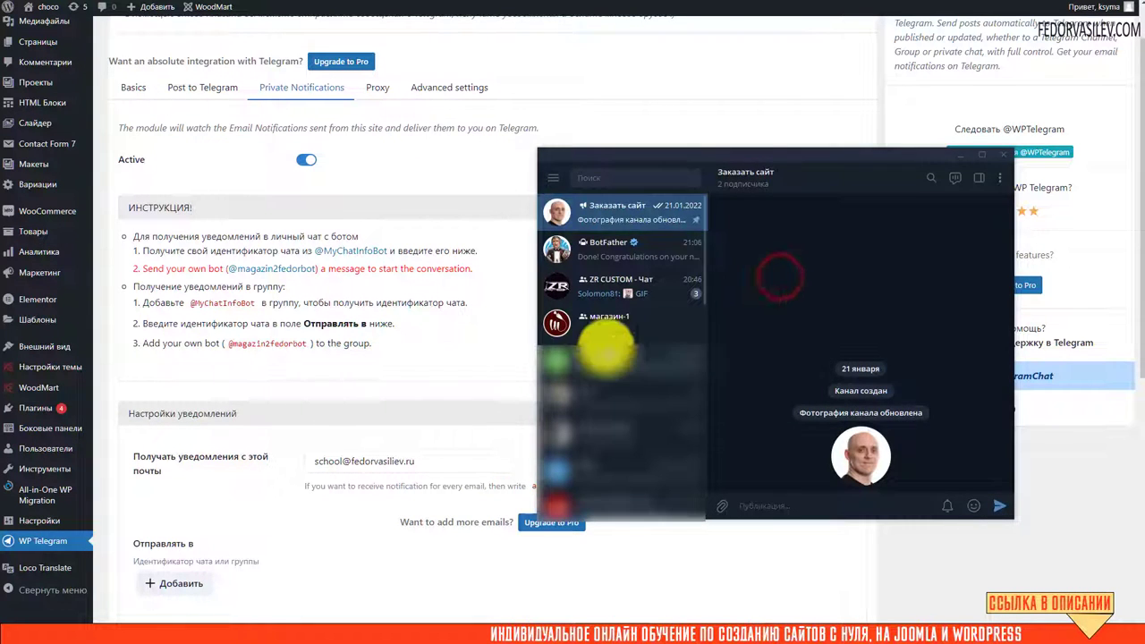
{"action": "left_click", "coordinate": [589, 327]}
{"action": "left_click", "coordinate": [552, 178]}
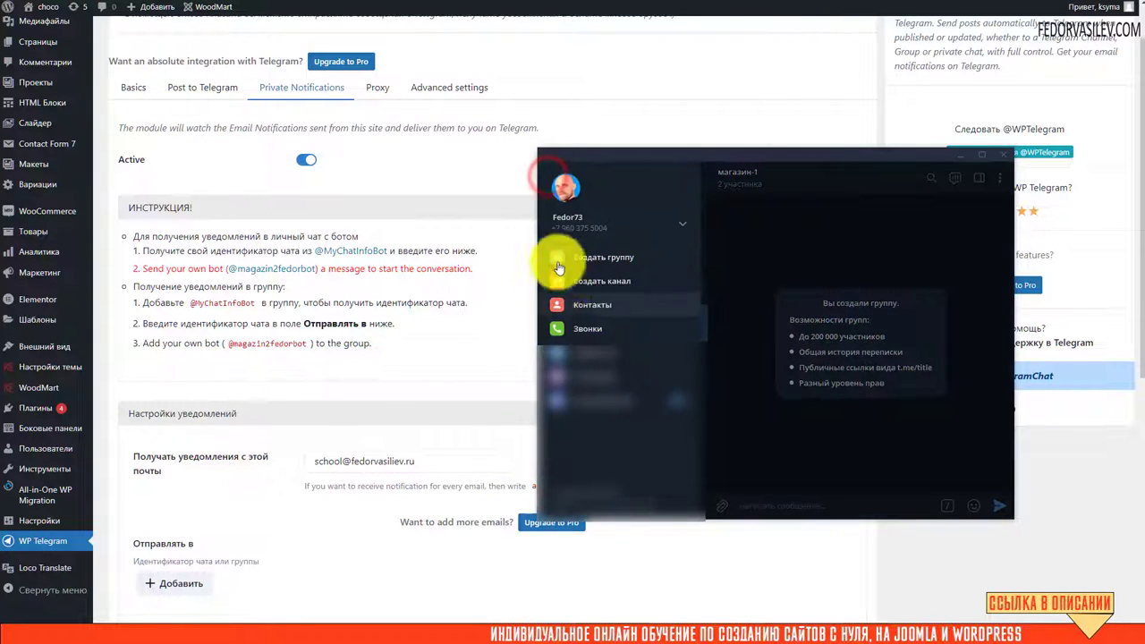
{"action": "left_click", "coordinate": [812, 245]}
- Create a new group named магазин-2, set the round dark-red logo as its photo and proceed to adding members
{"action": "left_click", "coordinate": [554, 176]}
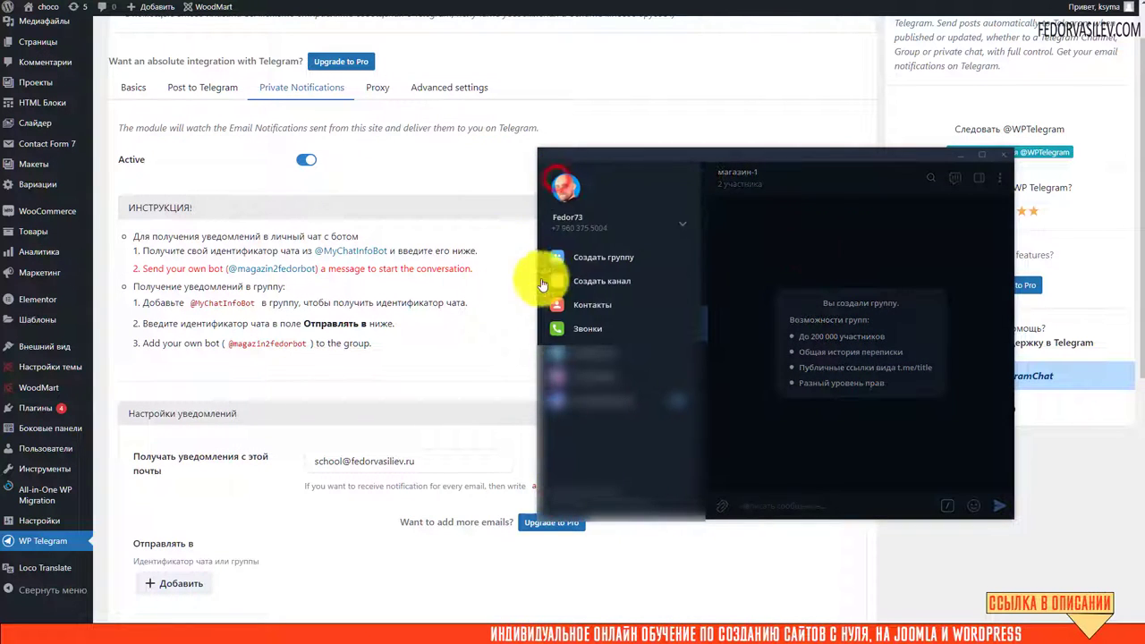
{"action": "left_click", "coordinate": [605, 259]}
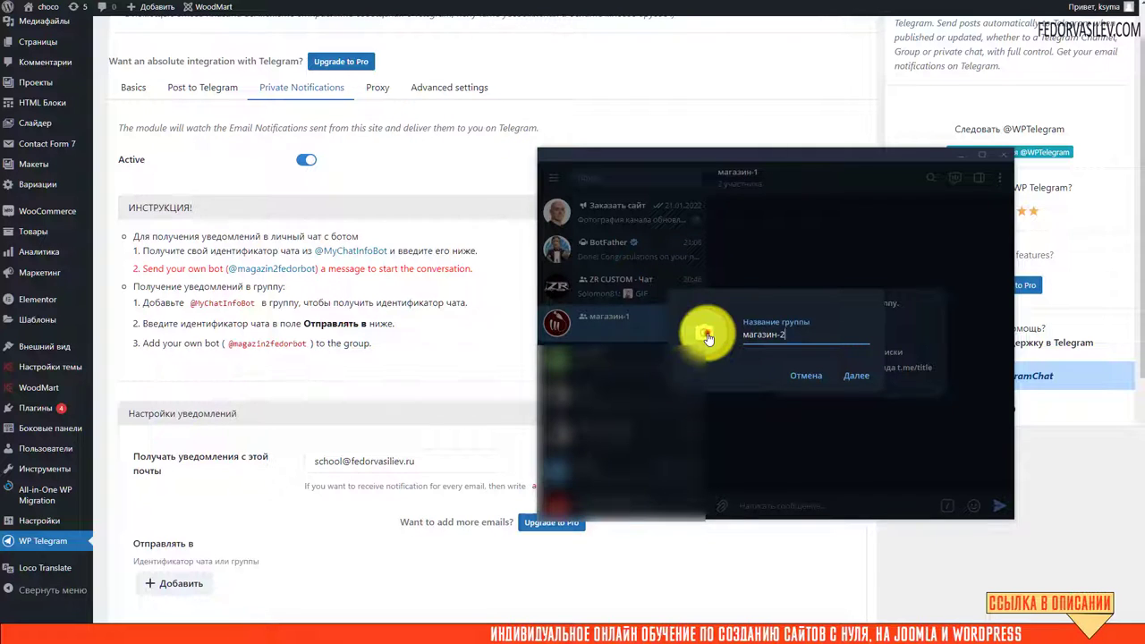
{"action": "left_click", "coordinate": [724, 355]}
{"action": "left_click", "coordinate": [628, 466]}
{"action": "left_click", "coordinate": [1045, 559]}
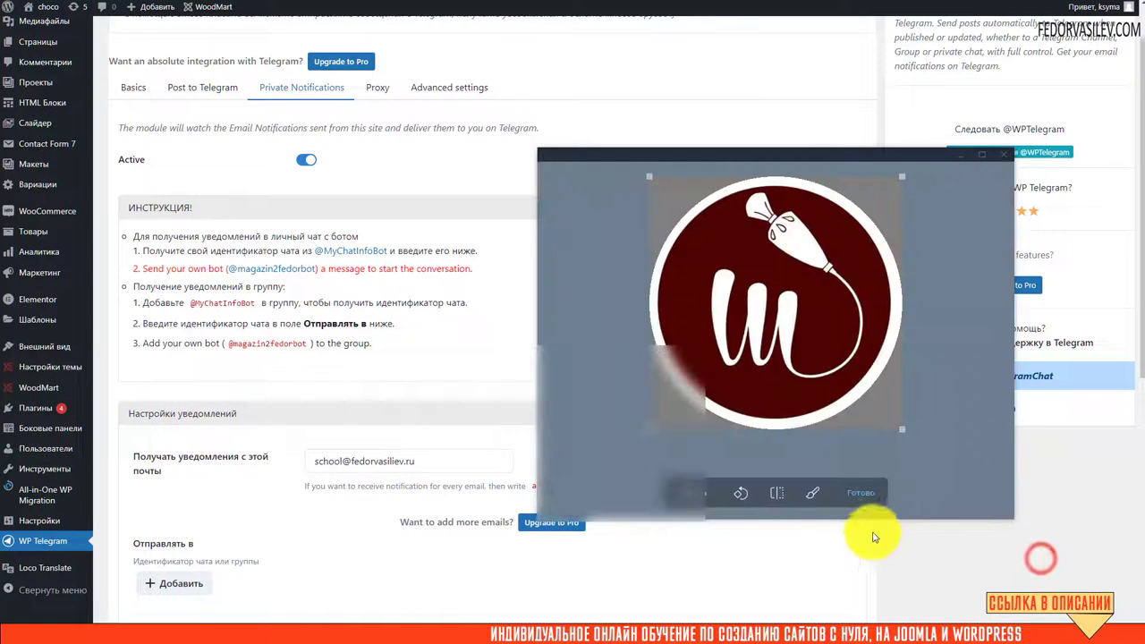
{"action": "left_click", "coordinate": [859, 491]}
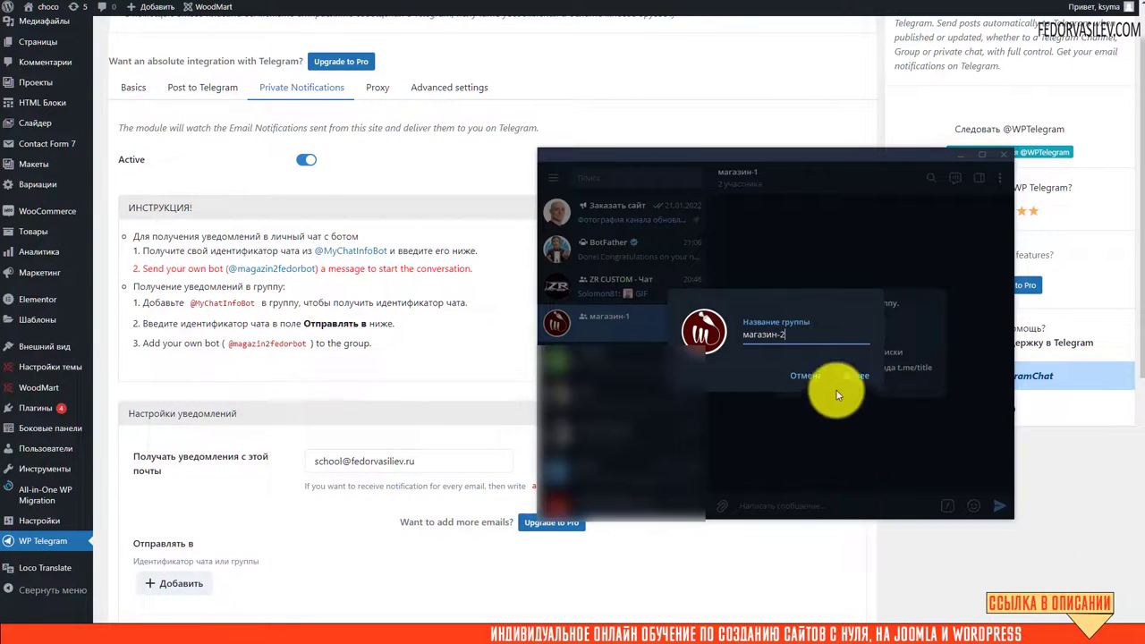
{"action": "left_click", "coordinate": [857, 376]}
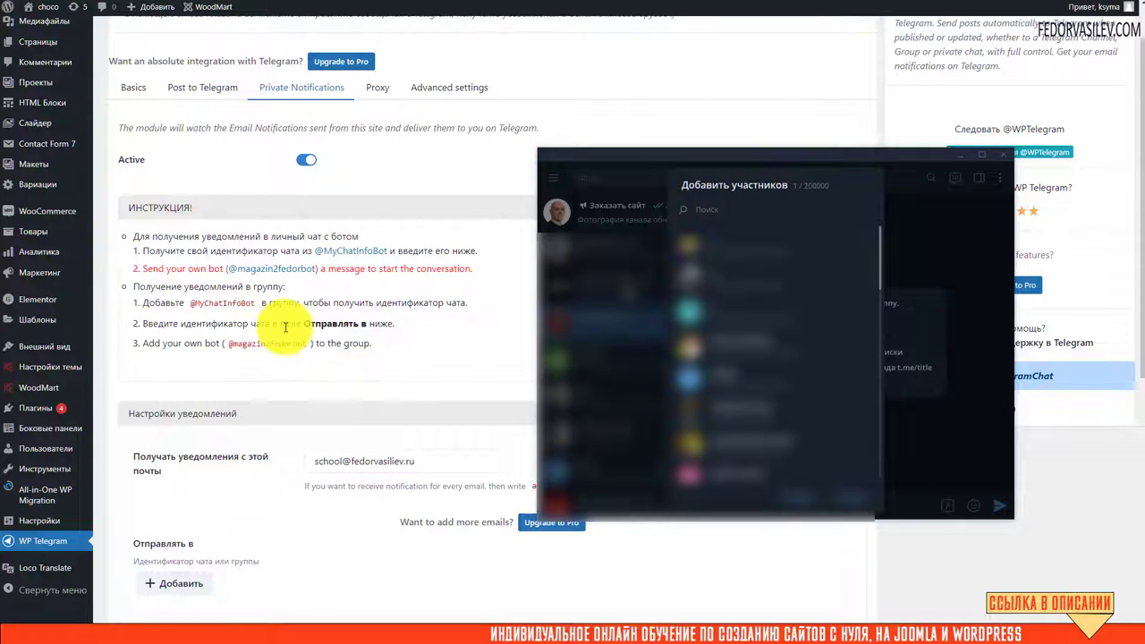
- Read the plugin's instructions for receiving notifications in a private bot chat and in a group
{"action": "left_click_drag", "start_coordinate": [134, 285], "coordinate": [460, 352]}
{"action": "left_click", "coordinate": [457, 358]}
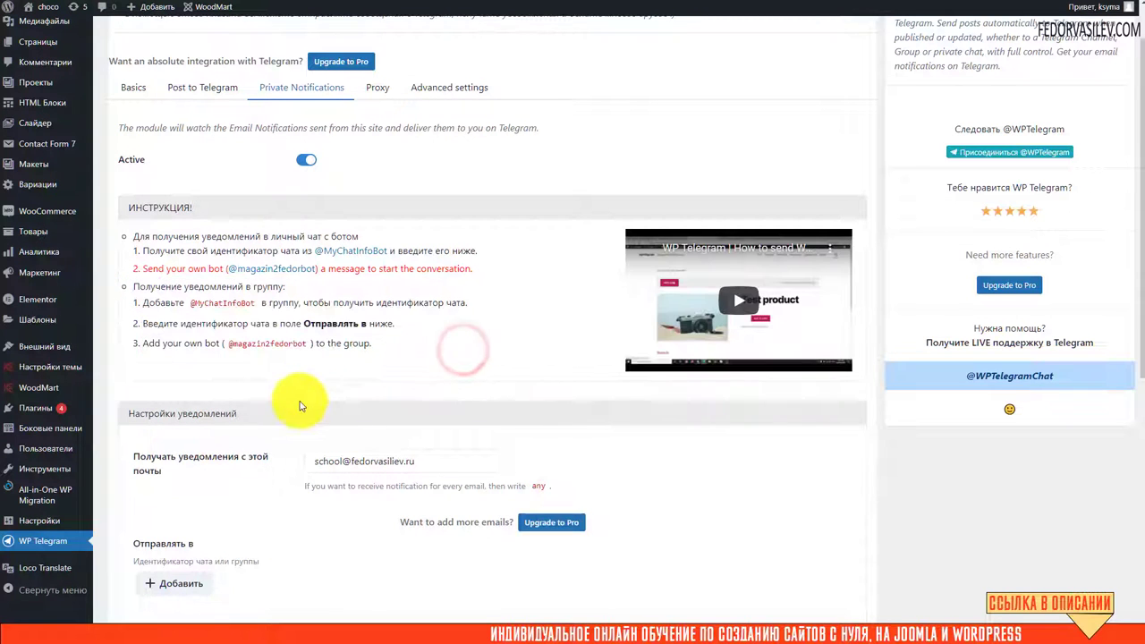
{"action": "left_click_drag", "start_coordinate": [134, 286], "coordinate": [447, 356]}
{"action": "left_click", "coordinate": [447, 355]}
{"action": "left_click_drag", "start_coordinate": [475, 269], "coordinate": [132, 237]}
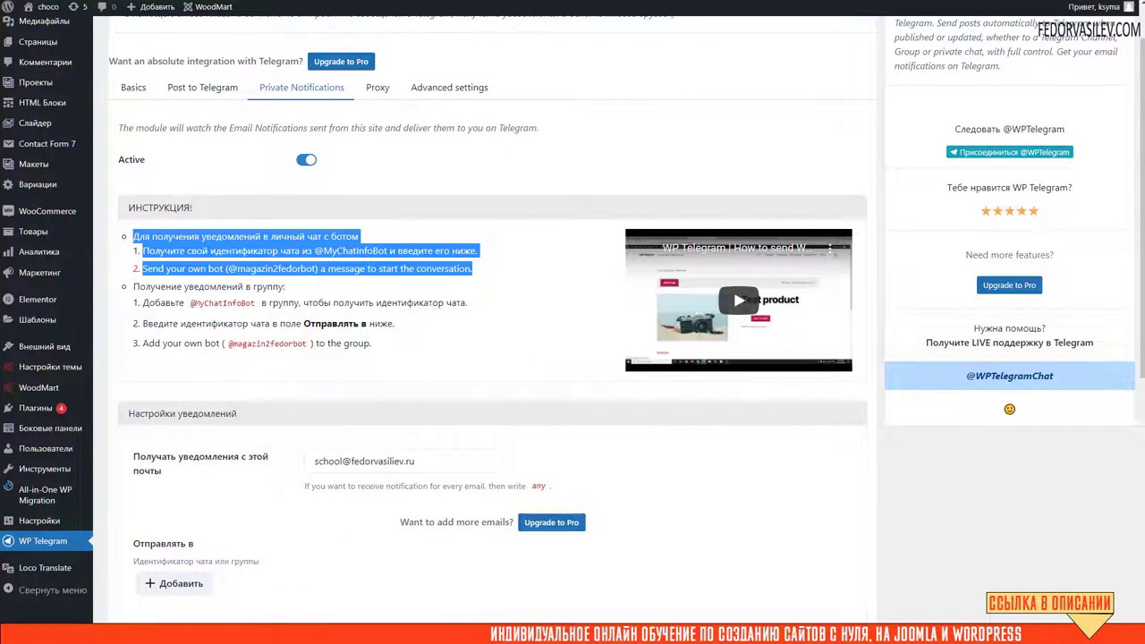
{"action": "left_click", "coordinate": [396, 367]}
{"action": "left_click_drag", "start_coordinate": [134, 286], "coordinate": [285, 286]}
{"action": "left_click", "coordinate": [134, 305]}
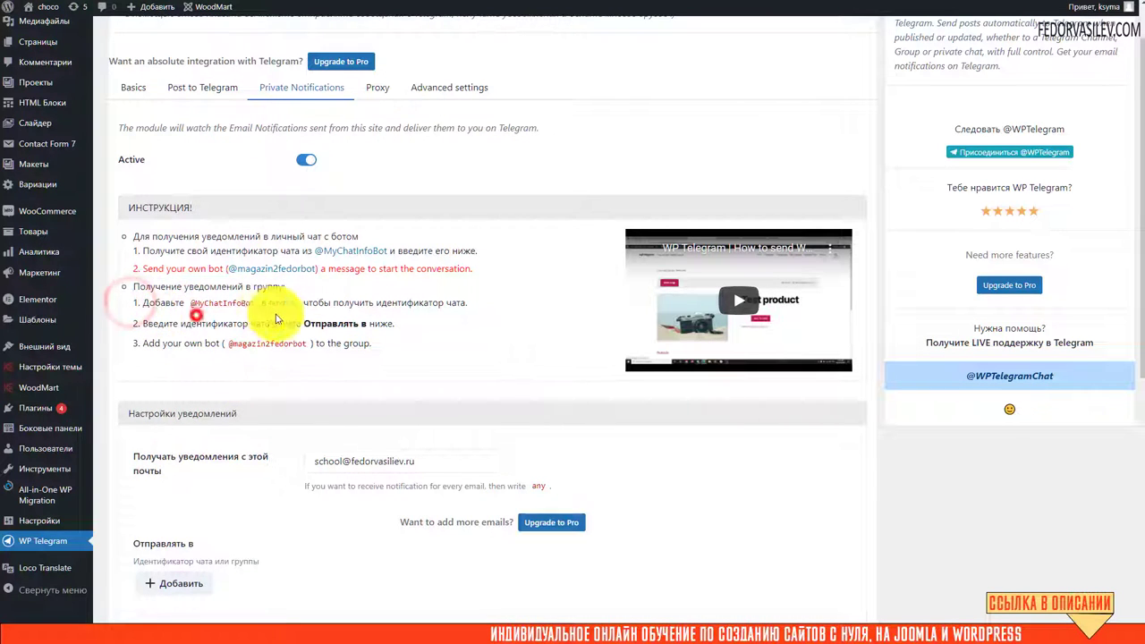
{"action": "left_click_drag", "start_coordinate": [254, 304], "coordinate": [190, 310]}
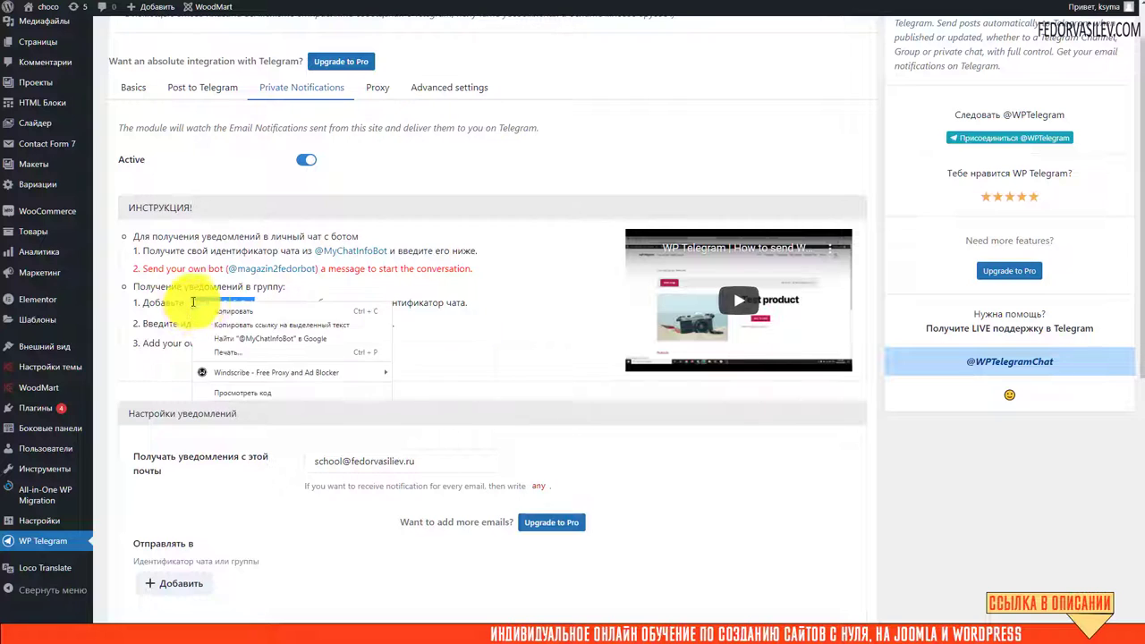
{"action": "right_click", "coordinate": [193, 303]}
{"action": "left_click", "coordinate": [274, 299]}
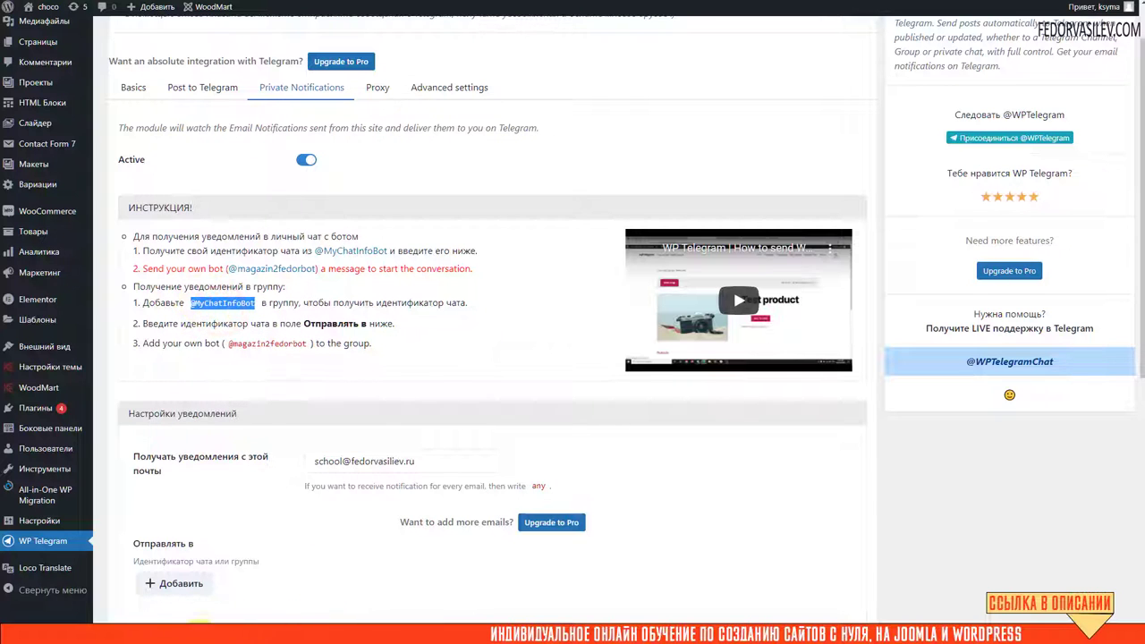
{"action": "left_click", "coordinate": [201, 637]}
{"action": "left_click", "coordinate": [604, 257]}
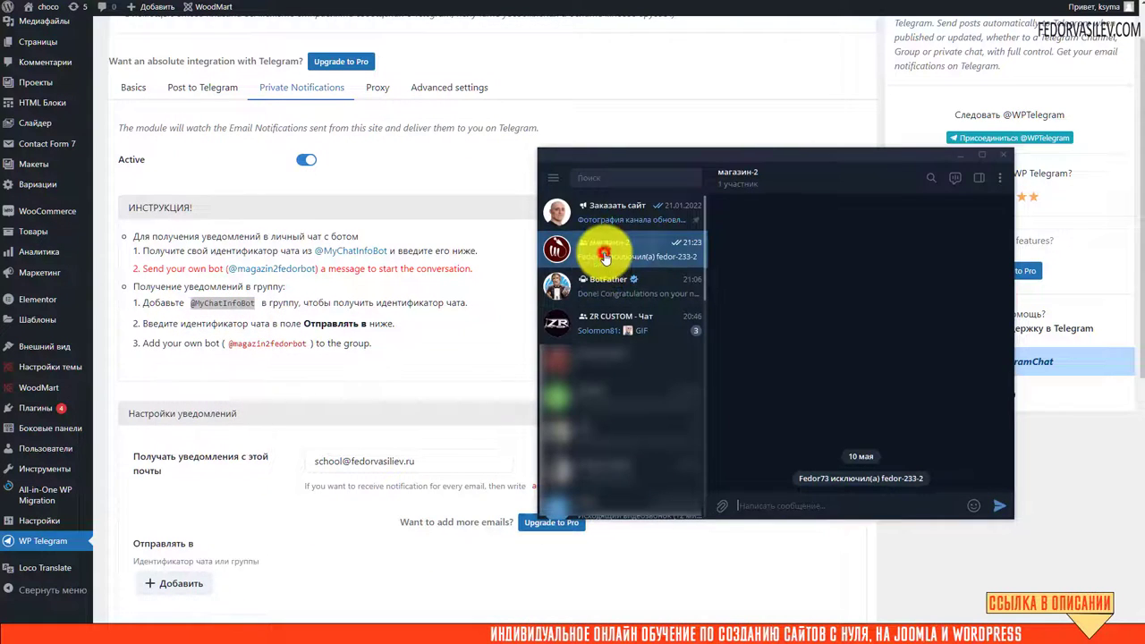
{"action": "left_click", "coordinate": [737, 179]}
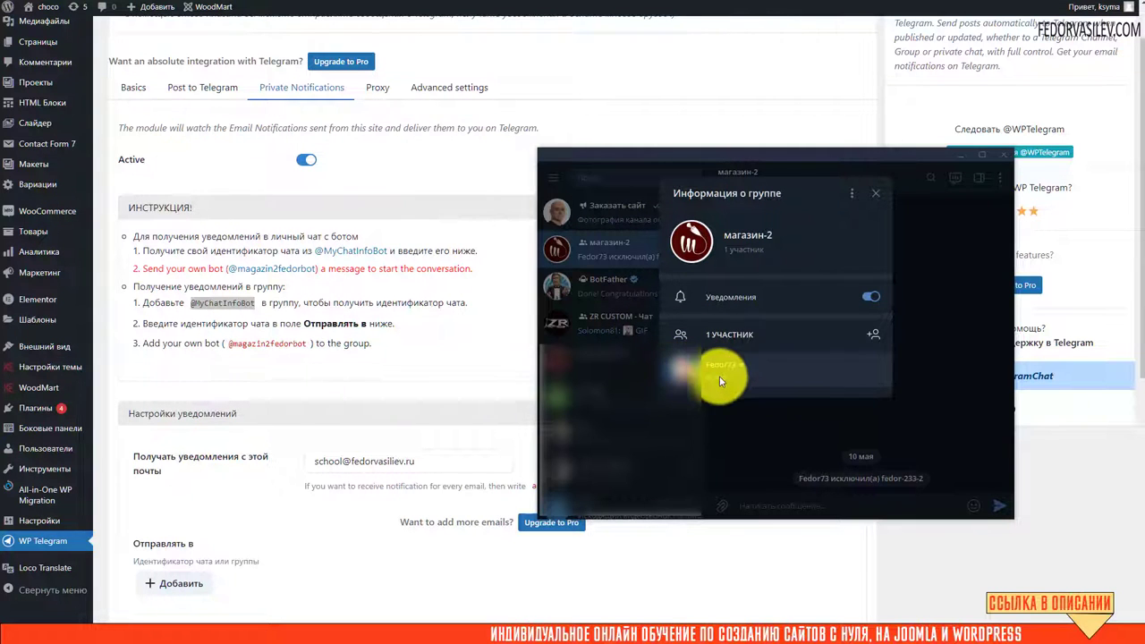
{"action": "left_click", "coordinate": [876, 338]}
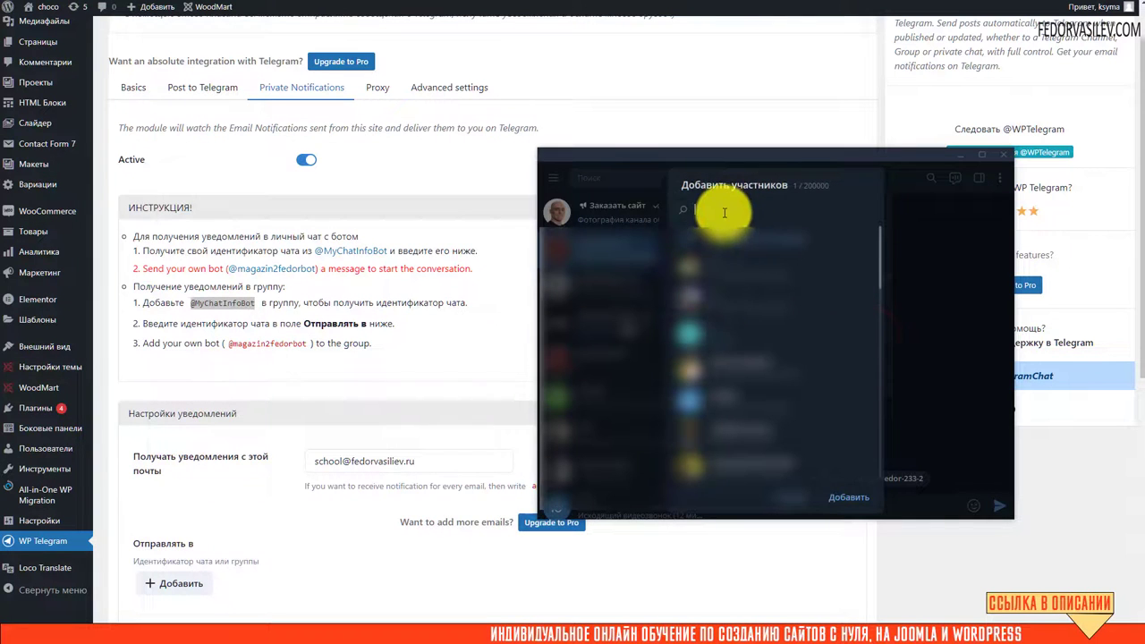
{"action": "key", "text": "ctrl+v"}
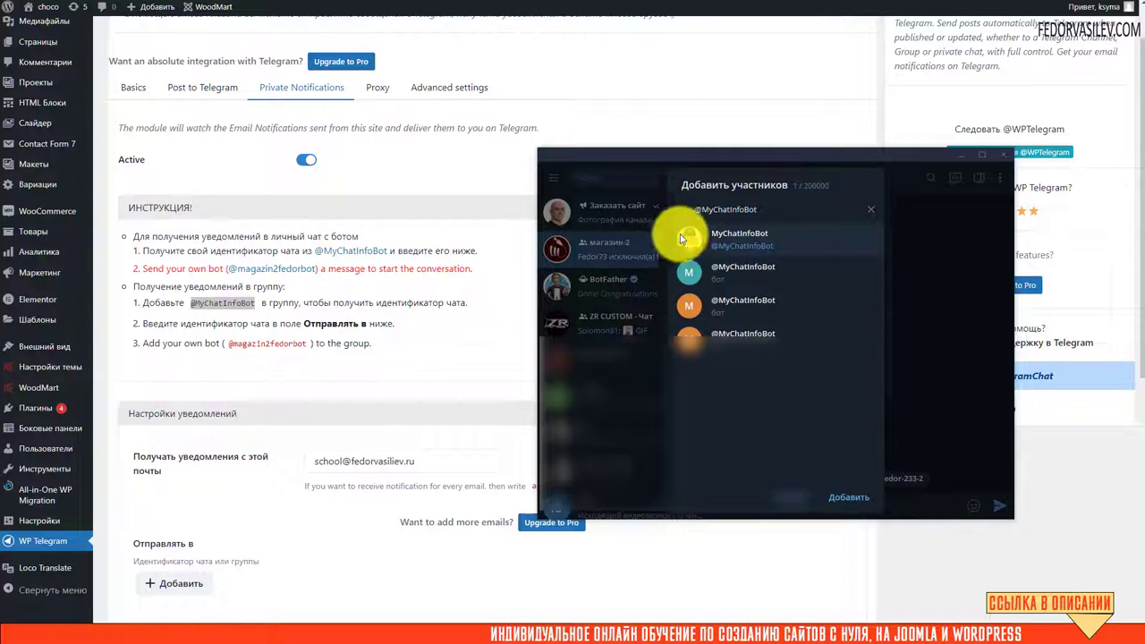
{"action": "left_click", "coordinate": [753, 232]}
{"action": "left_click", "coordinate": [846, 496]}
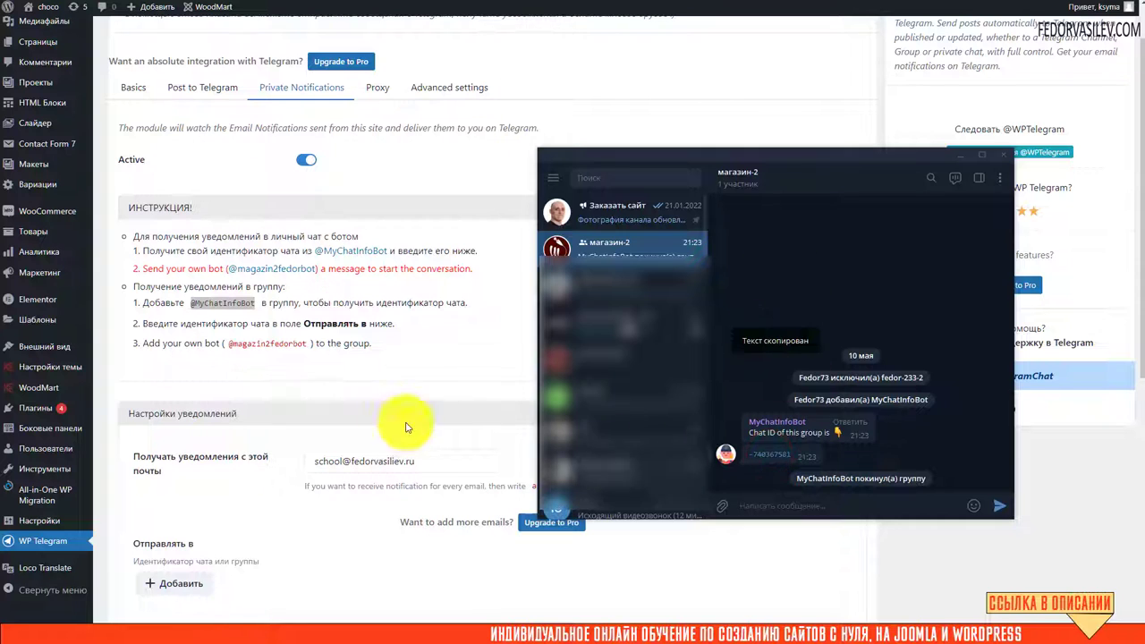
- Return to the Private Notifications settings and add the магазин-2 group's copied chat ID as a recipient under Отправлять в
{"action": "left_click", "coordinate": [375, 376]}
{"action": "scroll", "coordinate": [376, 376], "scroll_direction": "down", "scroll_amount": 3}
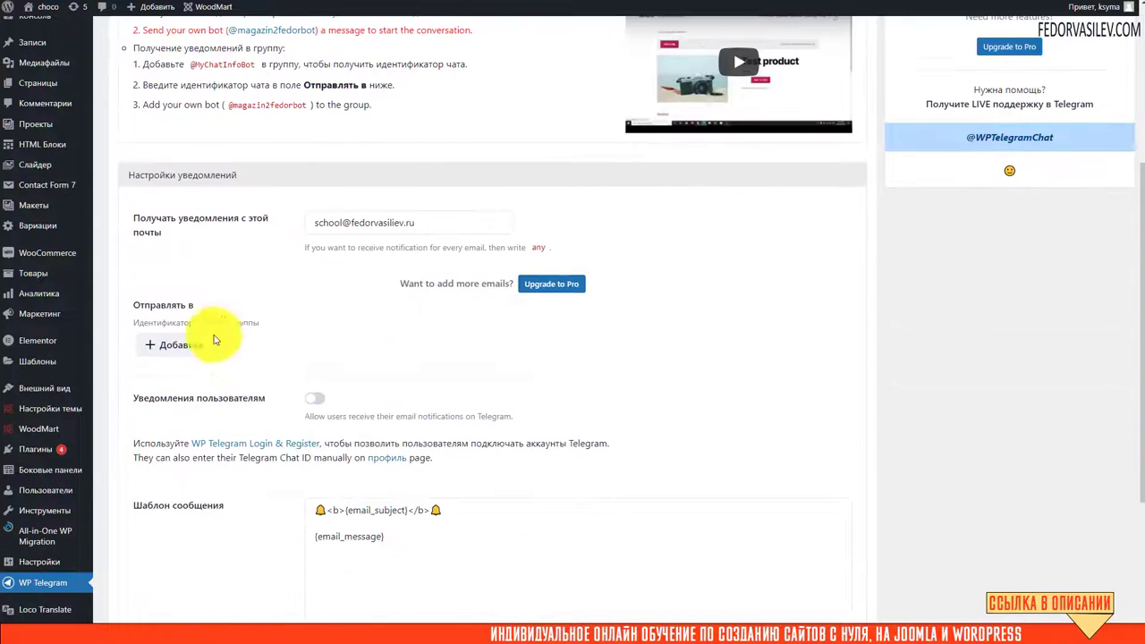
{"action": "left_click", "coordinate": [190, 347]}
{"action": "right_click", "coordinate": [190, 356]}
{"action": "left_click", "coordinate": [205, 452]}
{"action": "scroll", "coordinate": [366, 466], "scroll_direction": "up", "scroll_amount": 3}
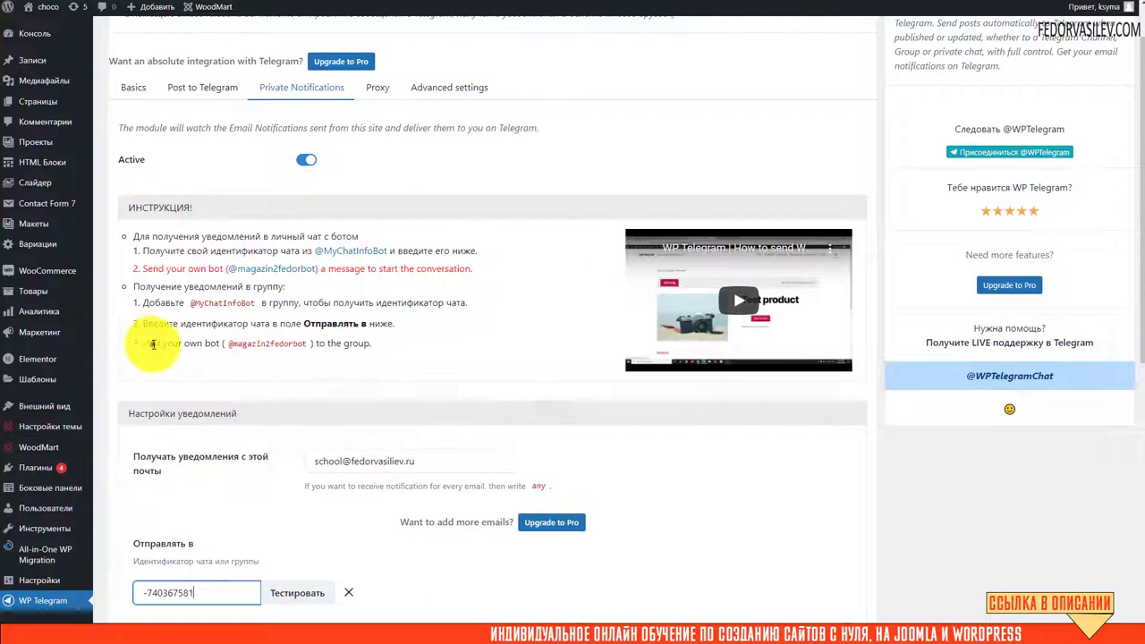
{"action": "left_click_drag", "start_coordinate": [309, 344], "coordinate": [233, 351]}
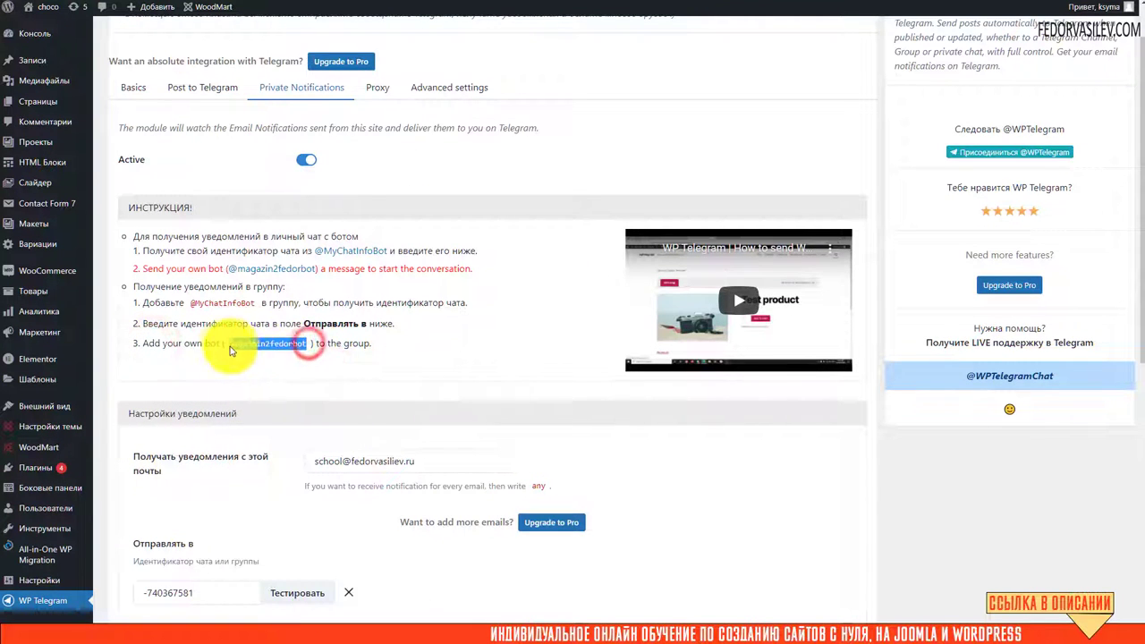
{"action": "right_click", "coordinate": [236, 347]}
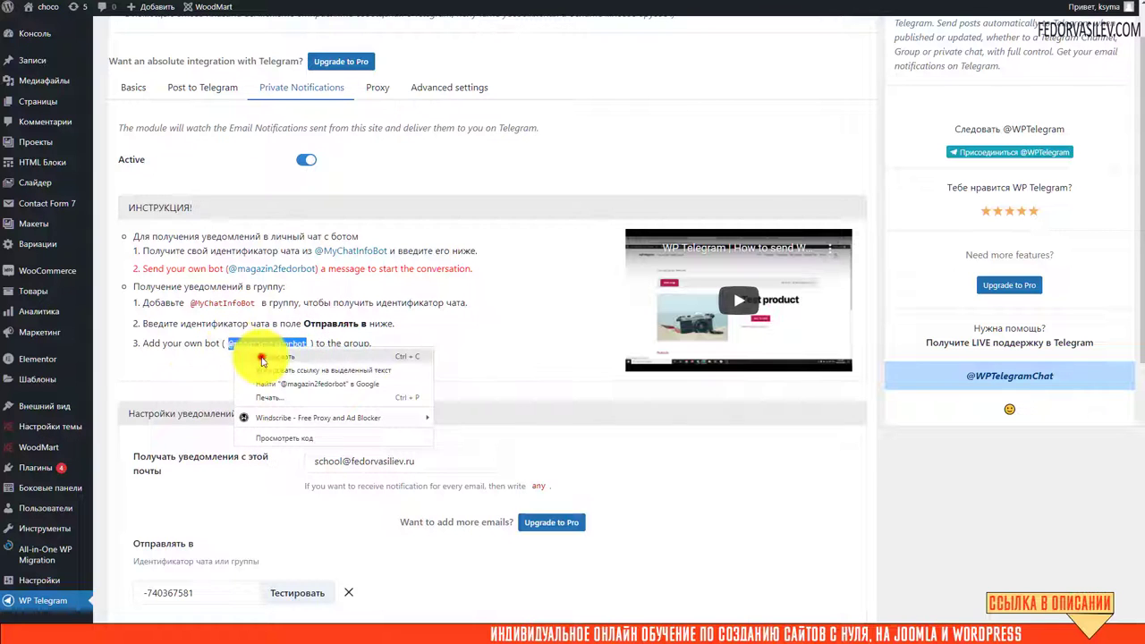
{"action": "left_click", "coordinate": [261, 358]}
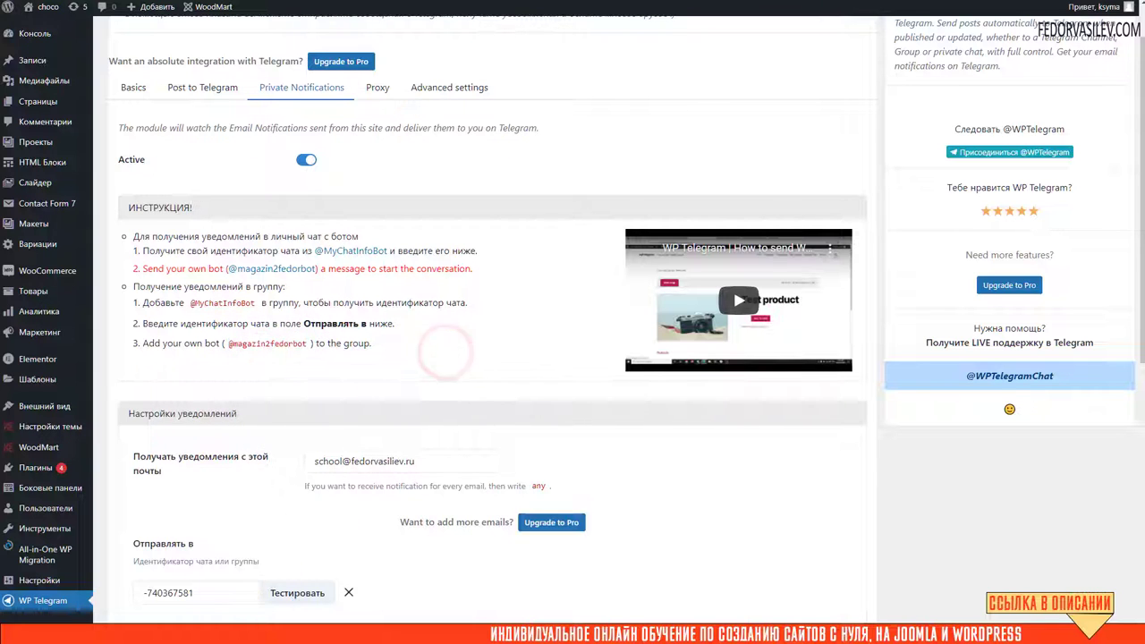
{"action": "key", "text": "alt+Tab"}
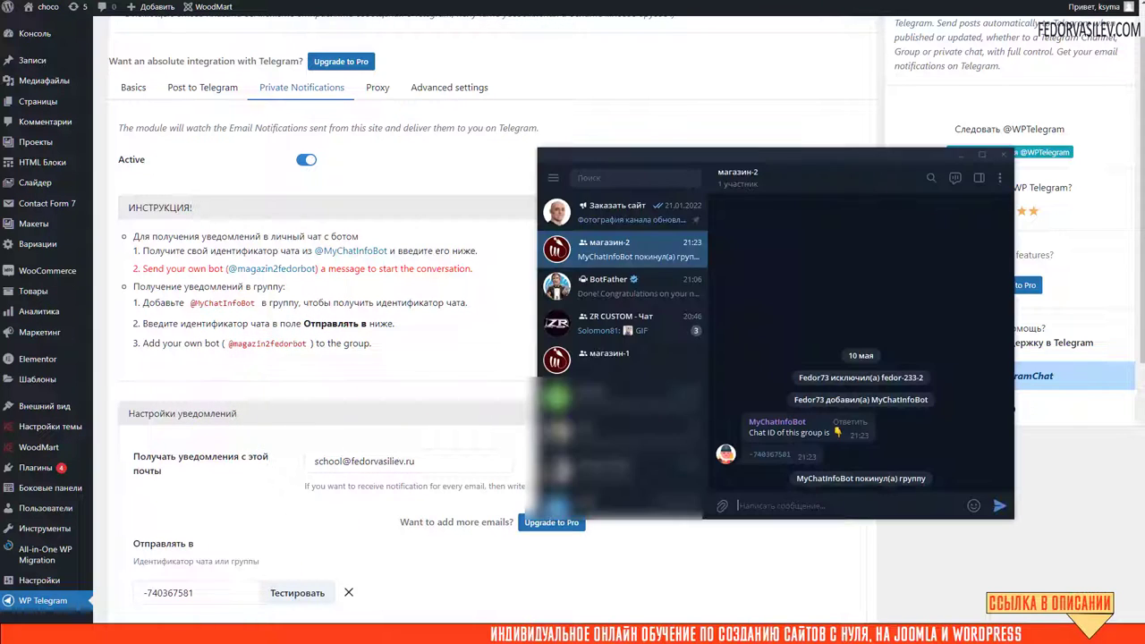
{"action": "left_click", "coordinate": [742, 180]}
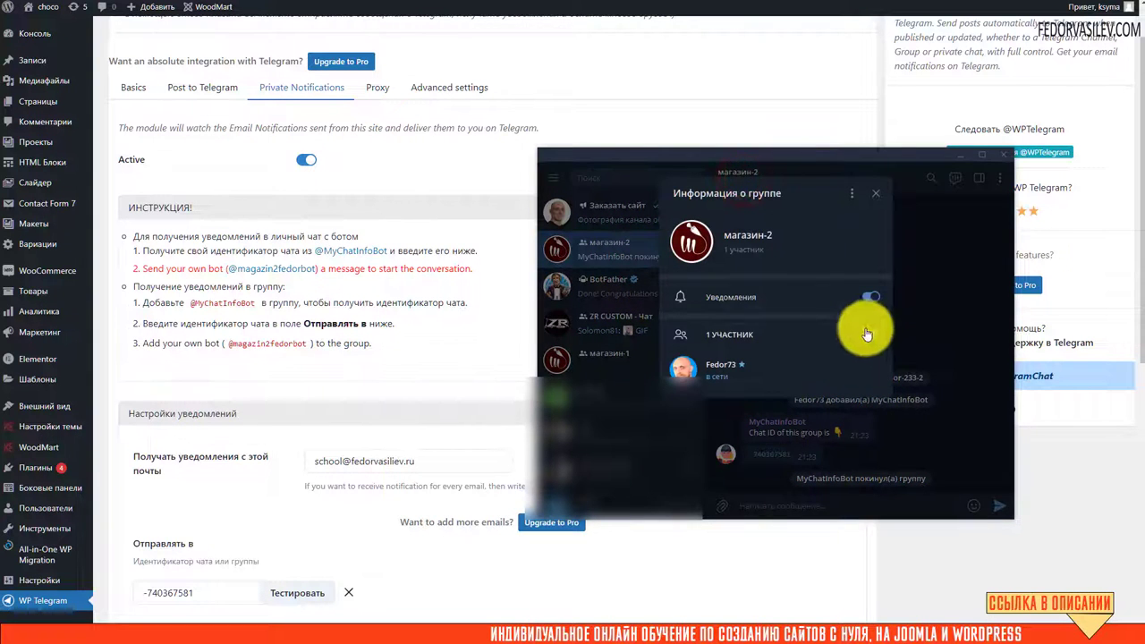
{"action": "left_click", "coordinate": [875, 338]}
{"action": "right_click", "coordinate": [723, 207]}
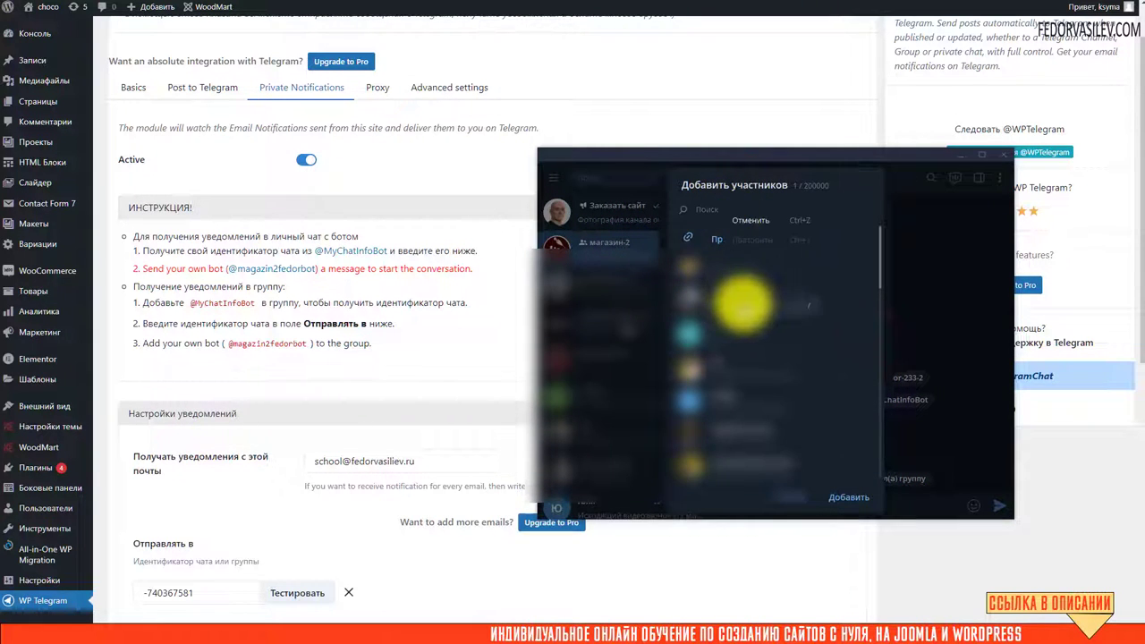
{"action": "left_click", "coordinate": [743, 304]}
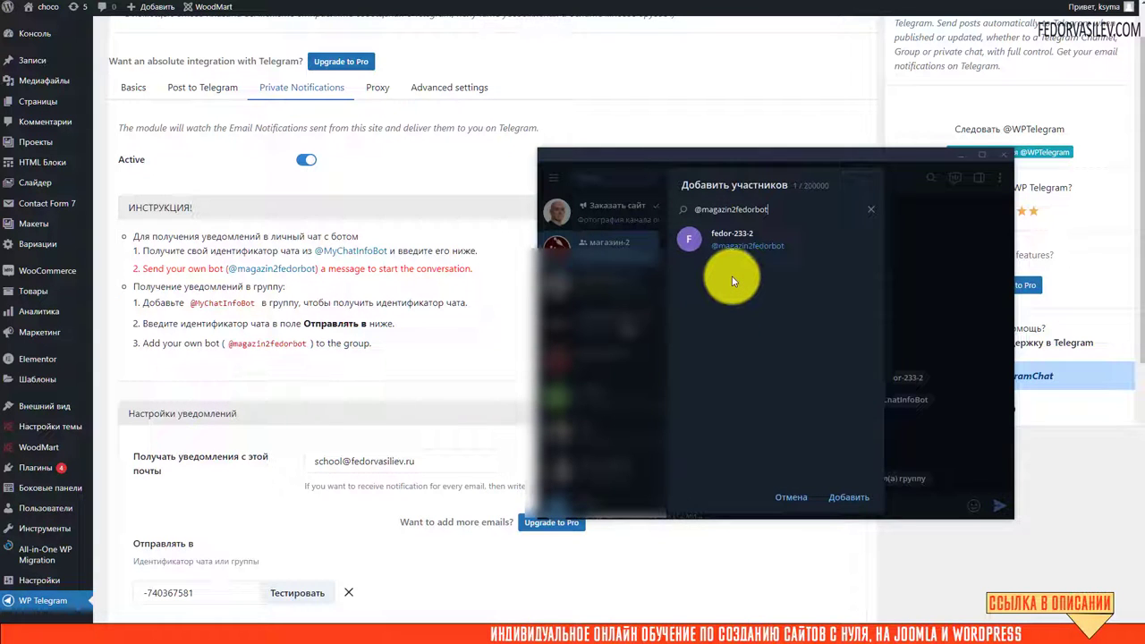
{"action": "left_click", "coordinate": [733, 235]}
{"action": "left_click", "coordinate": [844, 495]}
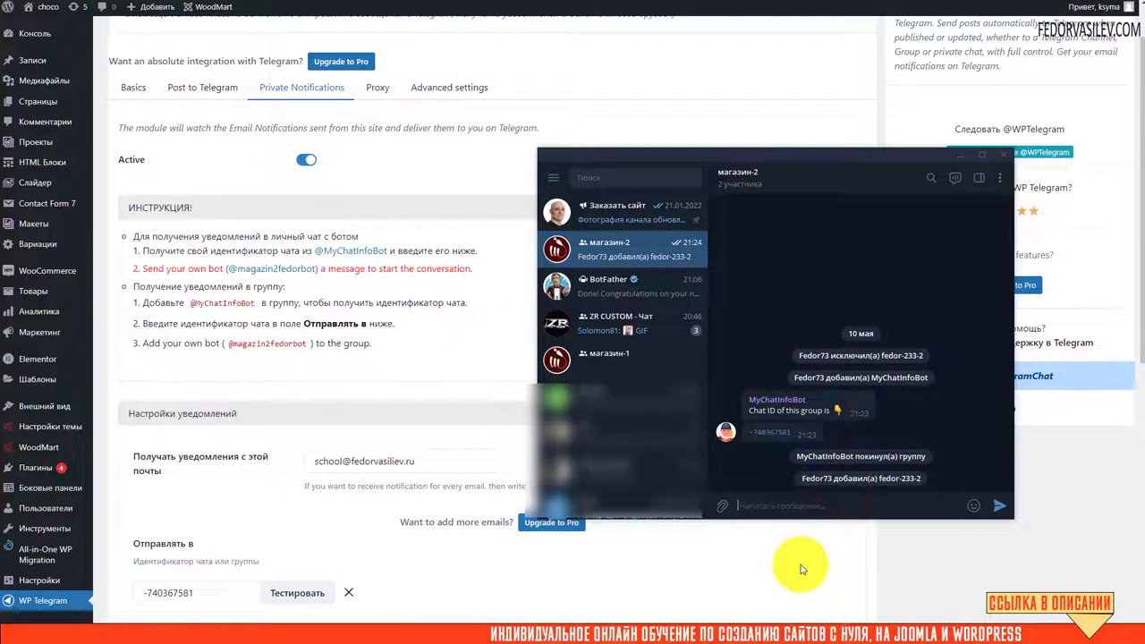
{"action": "left_click", "coordinate": [728, 192]}
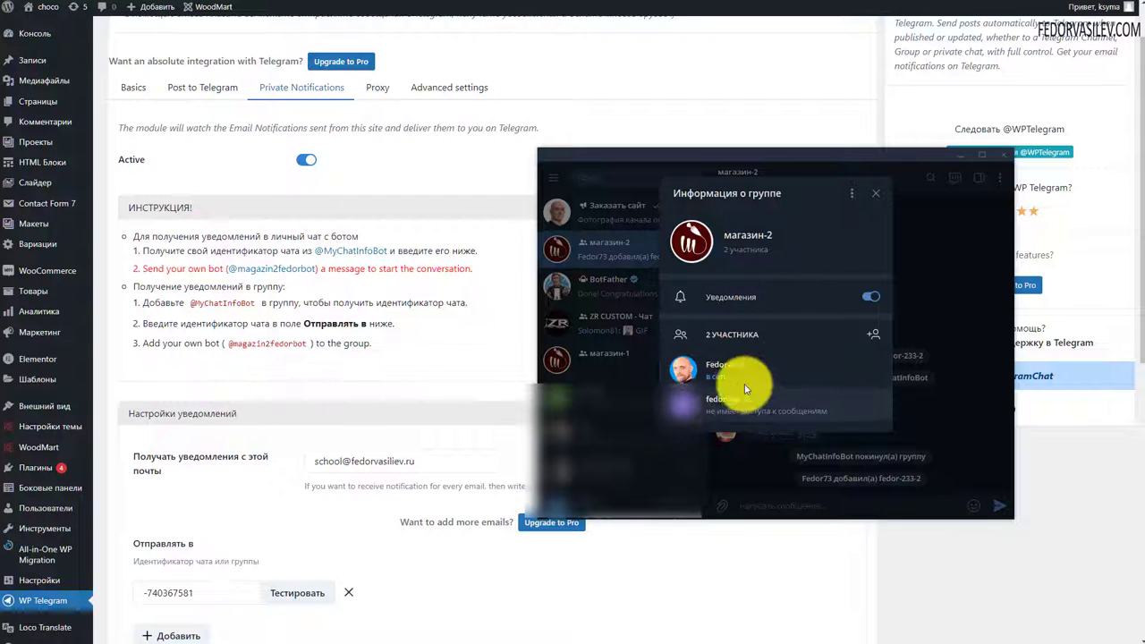
{"action": "left_click", "coordinate": [921, 262]}
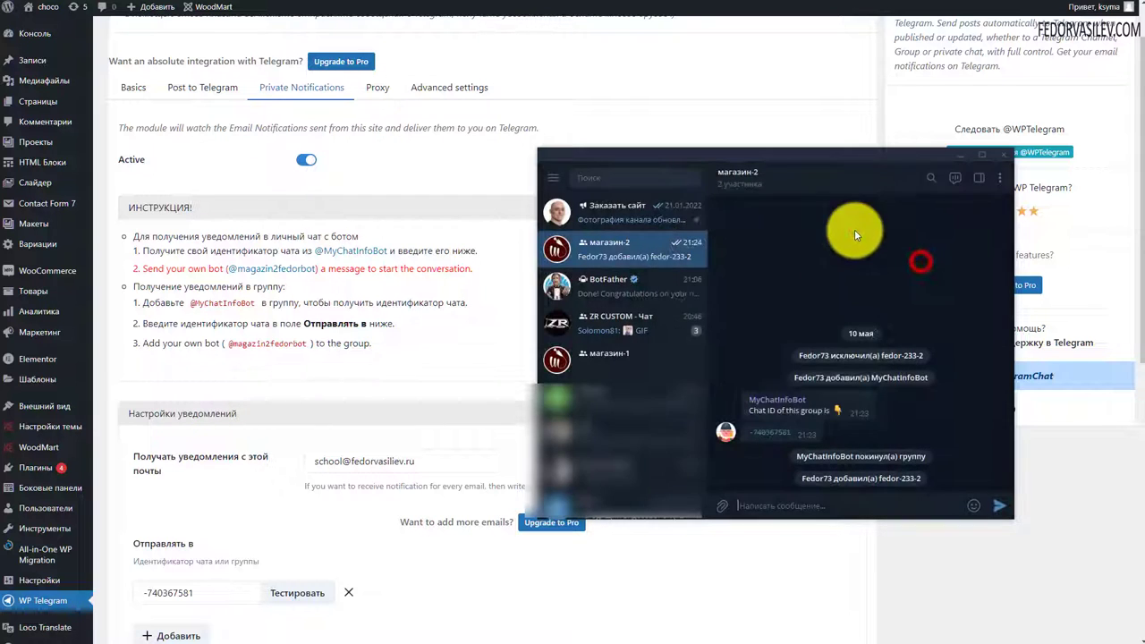
- Send the test message Это тестовое сообщение to the recipient under Отправлять в and check its delivery in the магазин-2 group
{"action": "left_click", "coordinate": [957, 153]}
{"action": "scroll", "coordinate": [524, 272], "scroll_direction": "down", "scroll_amount": 2}
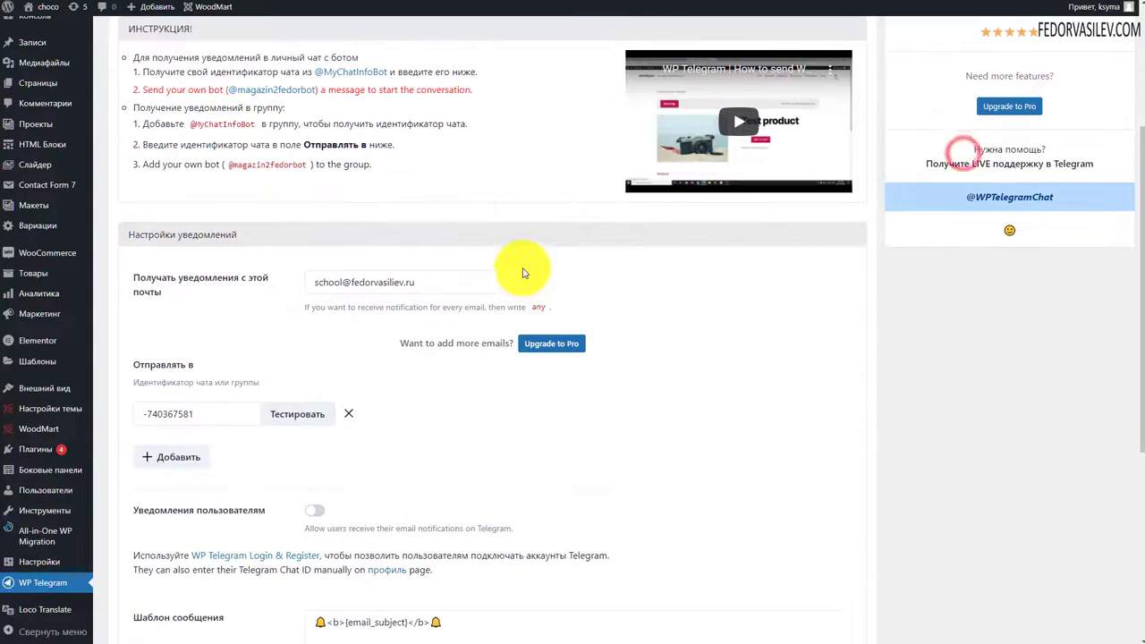
{"action": "left_click", "coordinate": [297, 413]}
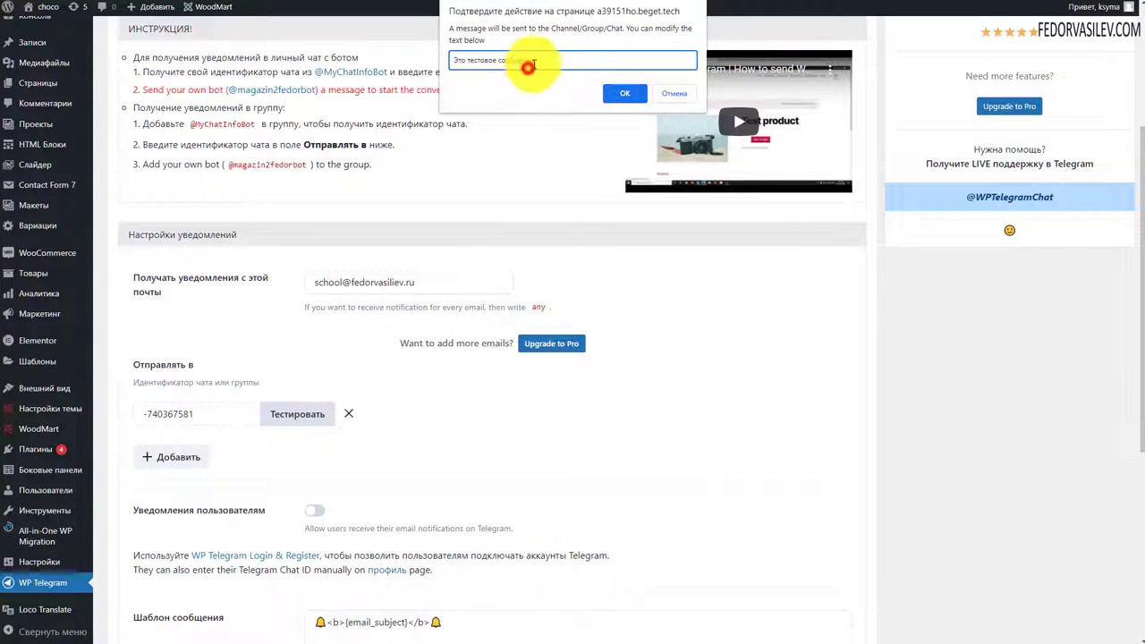
{"action": "left_click", "coordinate": [622, 93]}
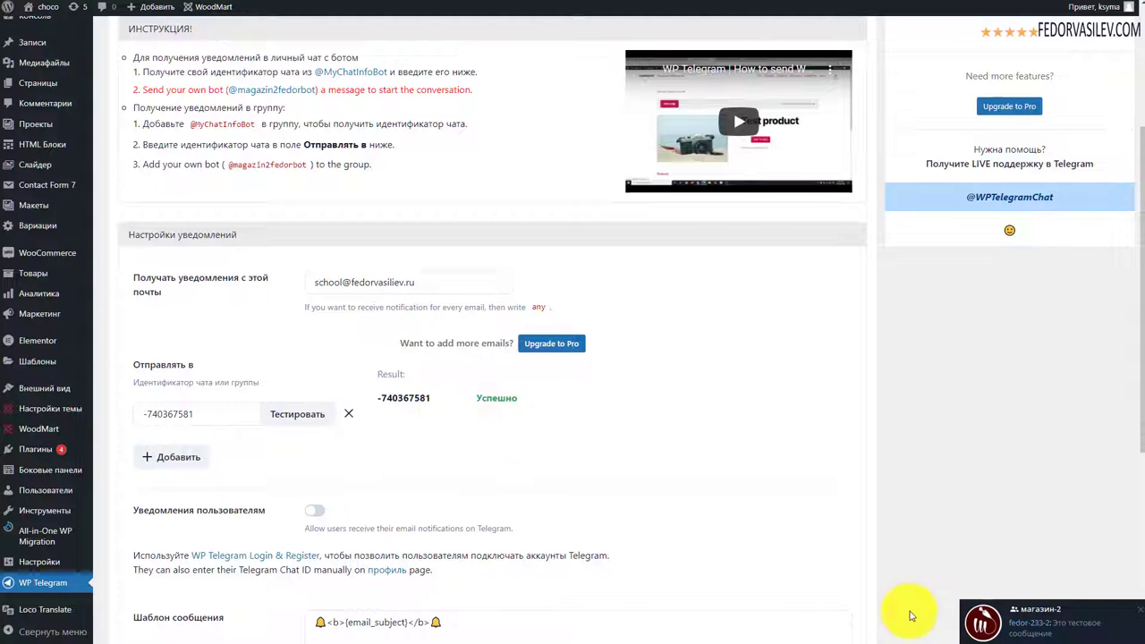
{"action": "left_click", "coordinate": [995, 622]}
{"action": "left_click_drag", "start_coordinate": [838, 476], "coordinate": [774, 502]}
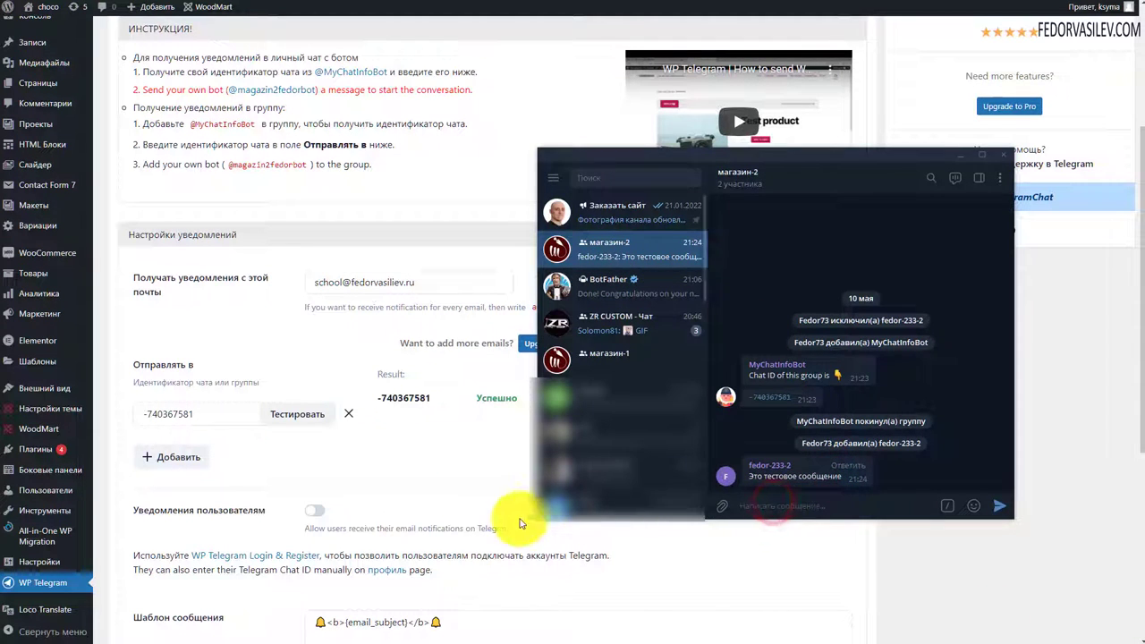
{"action": "left_click", "coordinate": [456, 470]}
{"action": "left_click_drag", "start_coordinate": [535, 400], "coordinate": [409, 398]}
{"action": "left_click", "coordinate": [461, 465]}
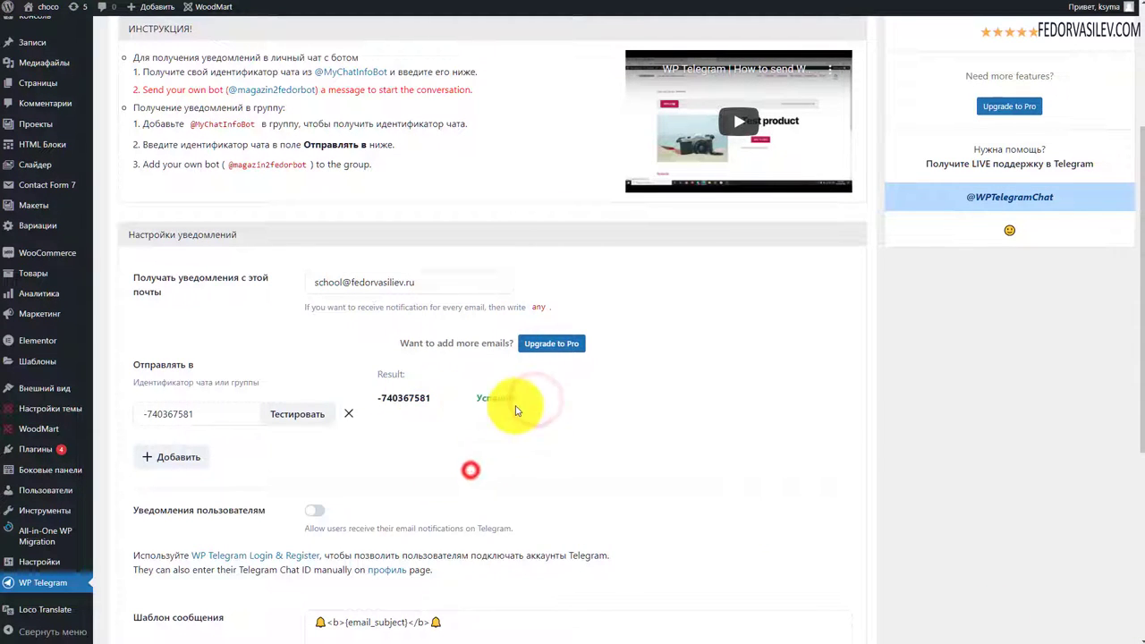
- Save the Private Notifications settings in WP Telegram
{"action": "scroll", "coordinate": [460, 456], "scroll_direction": "down", "scroll_amount": 5}
{"action": "scroll", "coordinate": [269, 562], "scroll_direction": "up", "scroll_amount": 2}
{"action": "scroll", "coordinate": [248, 586], "scroll_direction": "down", "scroll_amount": 2}
{"action": "left_click", "coordinate": [234, 591]}
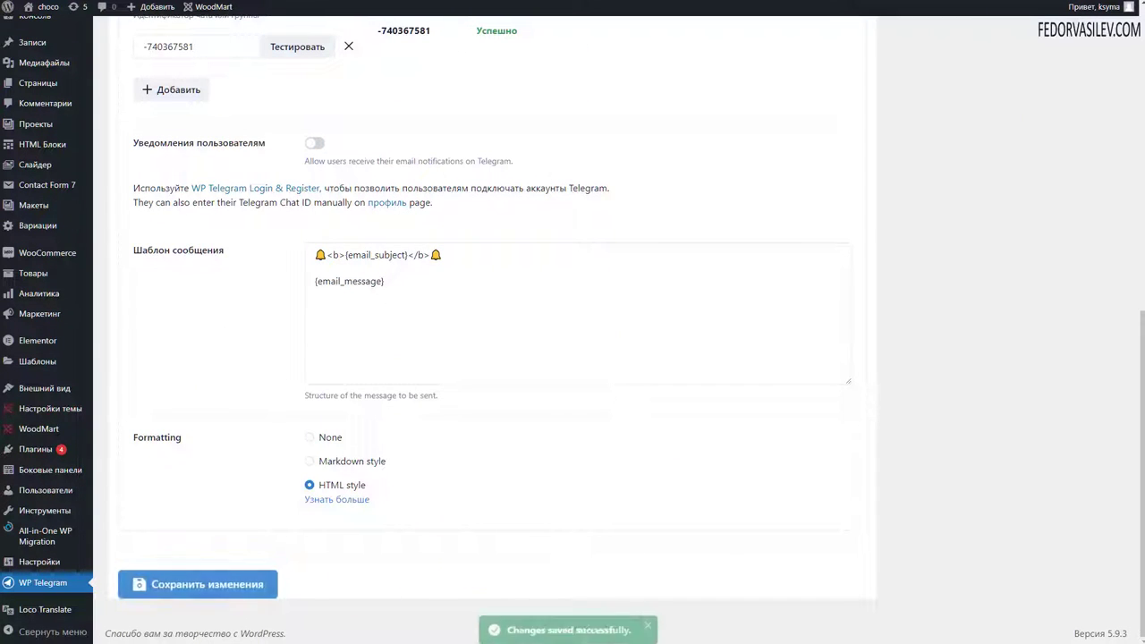
- Review the HTML style formatting and the {email_subject} and {email_message} placeholders in the message template
{"action": "left_click", "coordinate": [336, 487]}
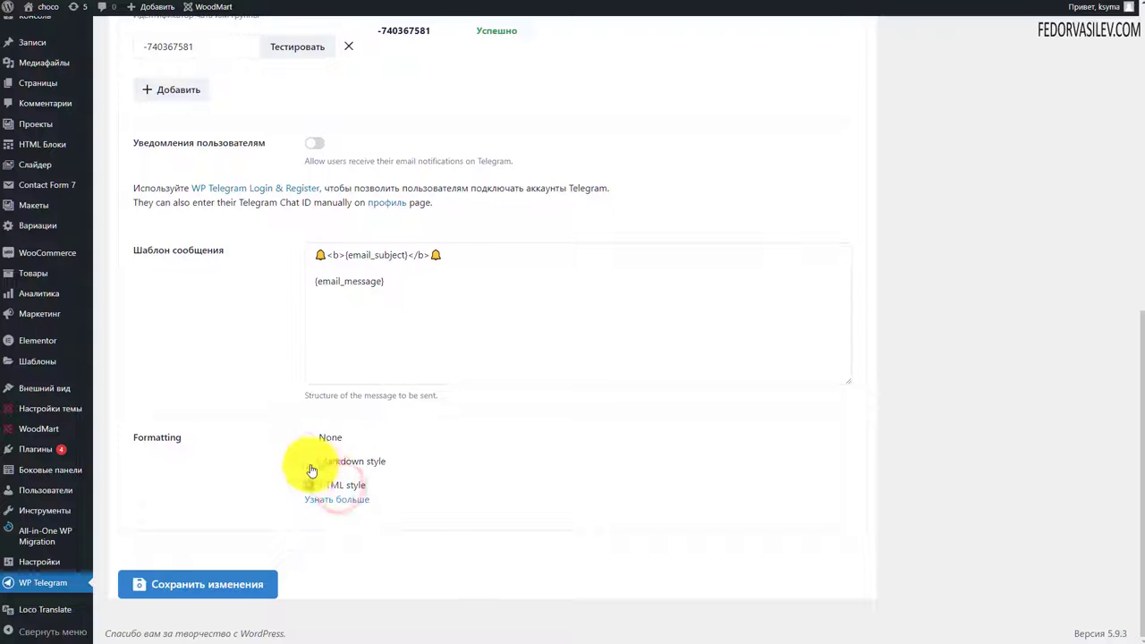
{"action": "left_click_drag", "start_coordinate": [428, 282], "coordinate": [307, 273]}
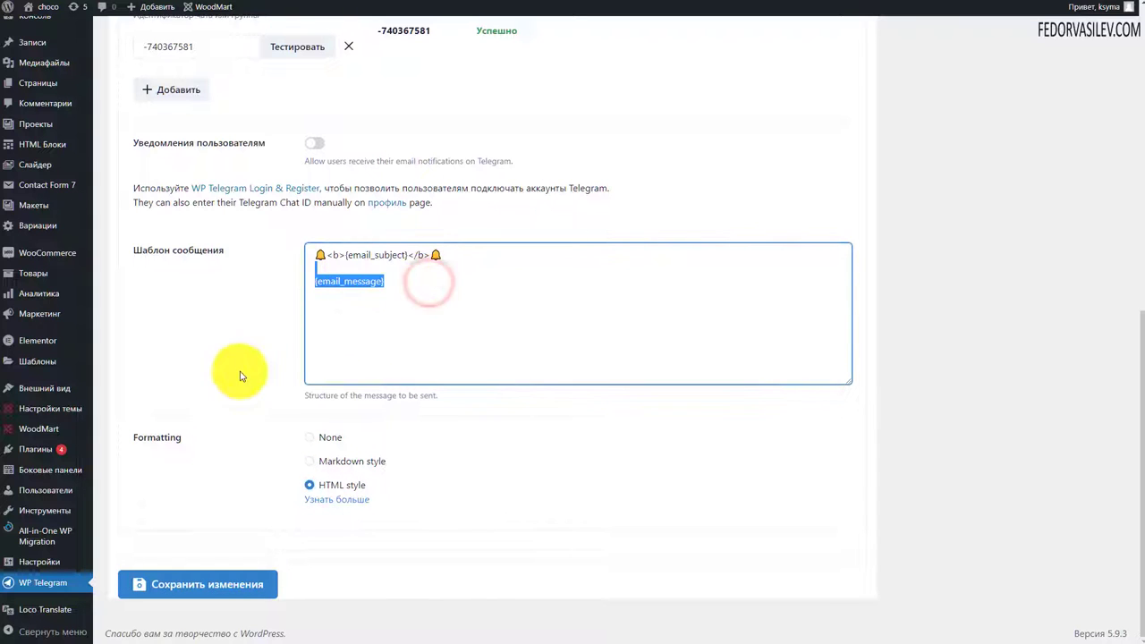
{"action": "left_click", "coordinate": [390, 320]}
{"action": "left_click_drag", "start_coordinate": [464, 250], "coordinate": [313, 254]}
{"action": "left_click", "coordinate": [365, 302]}
{"action": "key", "text": "ctrl+a"}
- Check the email address set under Получать уведомления с этой почты in the notification settings
{"action": "scroll", "coordinate": [409, 319], "scroll_direction": "up", "scroll_amount": 3}
{"action": "scroll", "coordinate": [526, 307], "scroll_direction": "up", "scroll_amount": 2}
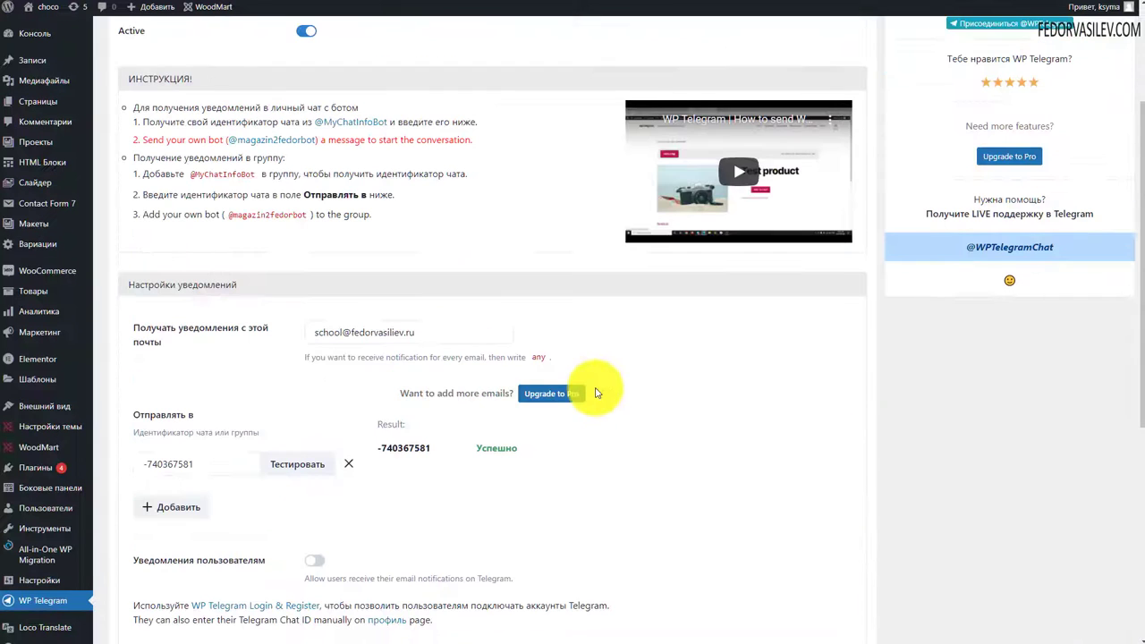
{"action": "left_click_drag", "start_coordinate": [459, 333], "coordinate": [307, 334]}
{"action": "left_click", "coordinate": [266, 360]}
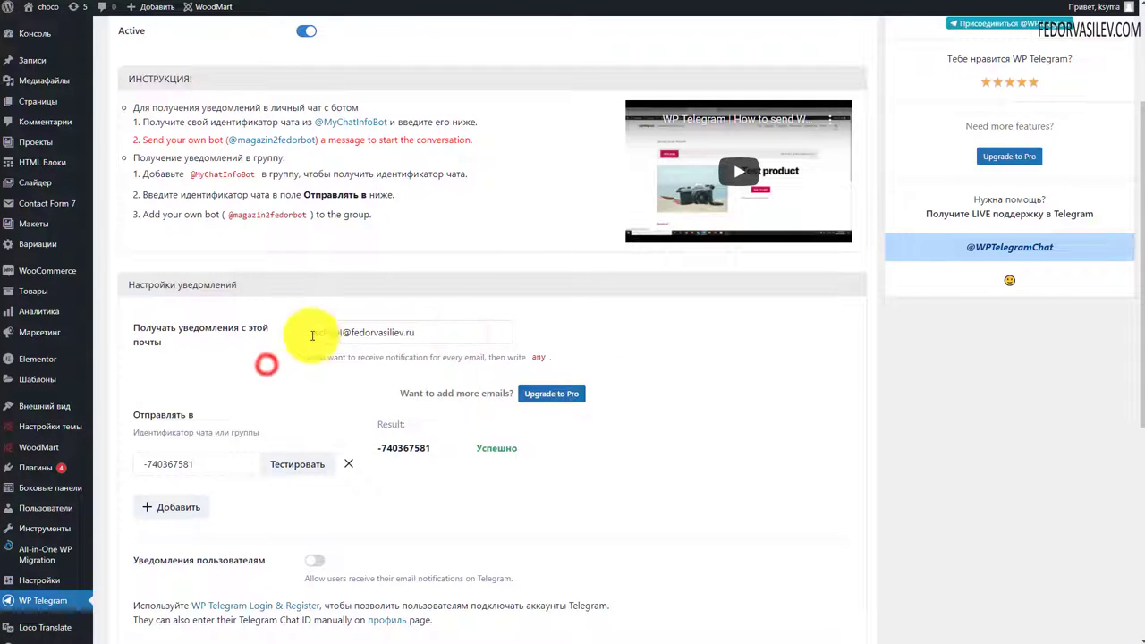
{"action": "left_click_drag", "start_coordinate": [450, 332], "coordinate": [272, 363]}
{"action": "left_click", "coordinate": [281, 362]}
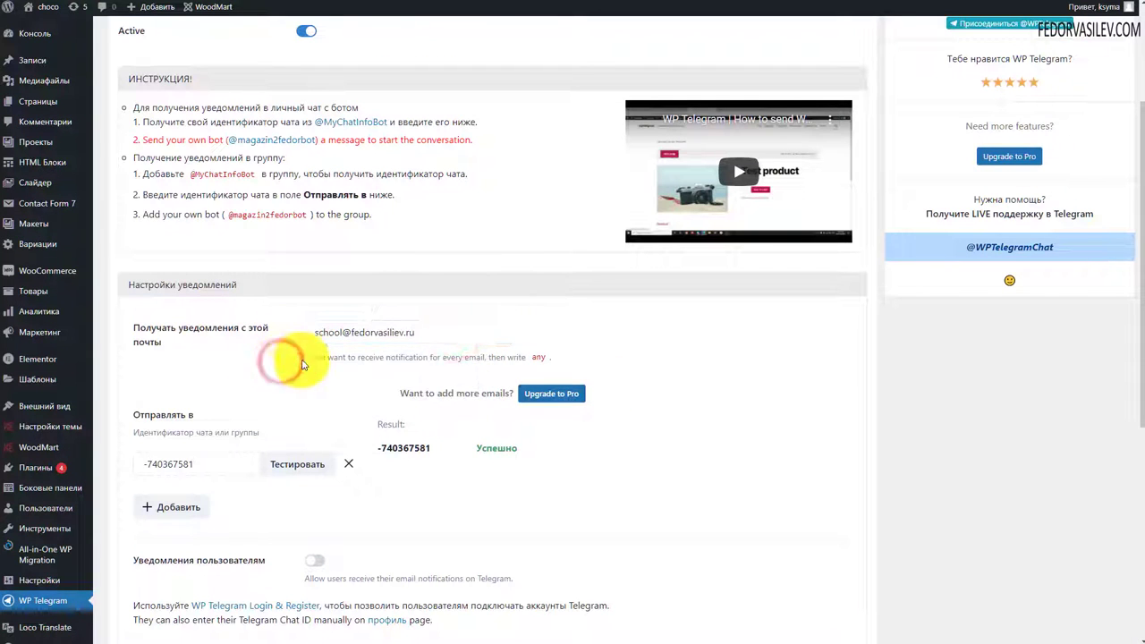
{"action": "scroll", "coordinate": [300, 358], "scroll_direction": "down", "scroll_amount": 3}
{"action": "scroll", "coordinate": [298, 353], "scroll_direction": "up", "scroll_amount": 2}
{"action": "left_click_drag", "start_coordinate": [313, 213], "coordinate": [429, 212]}
{"action": "left_click", "coordinate": [380, 351]}
- Open the WooCommerce email notification settings and check the recipient address of the Новый заказ email
{"action": "mouse_move", "coordinate": [41, 270]}
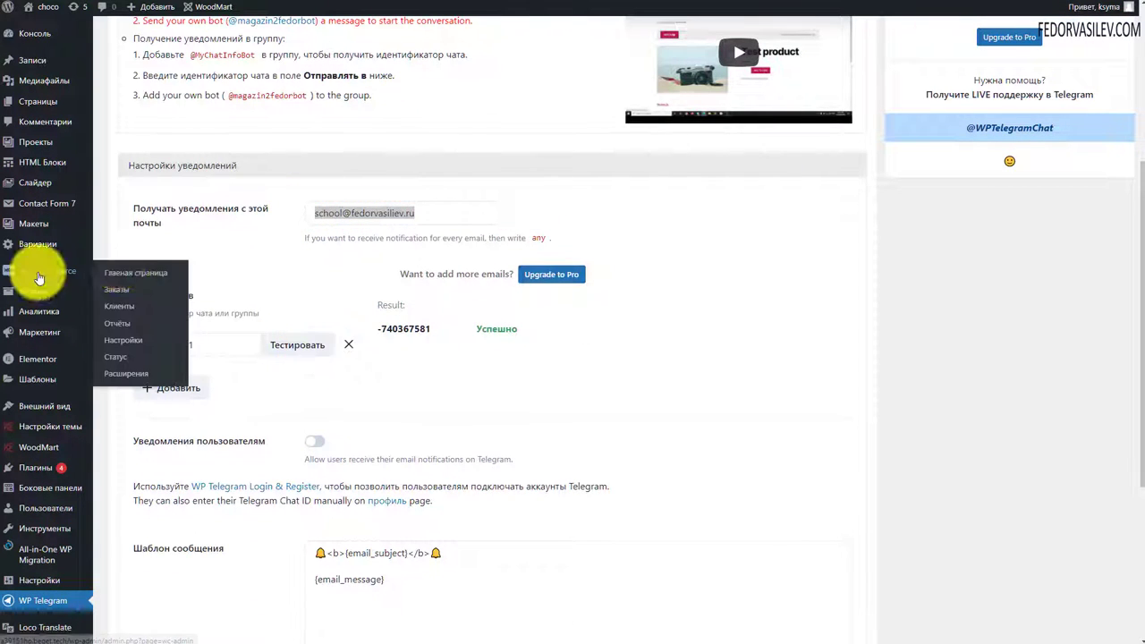
{"action": "right_click", "coordinate": [116, 346]}
{"action": "left_click", "coordinate": [145, 350]}
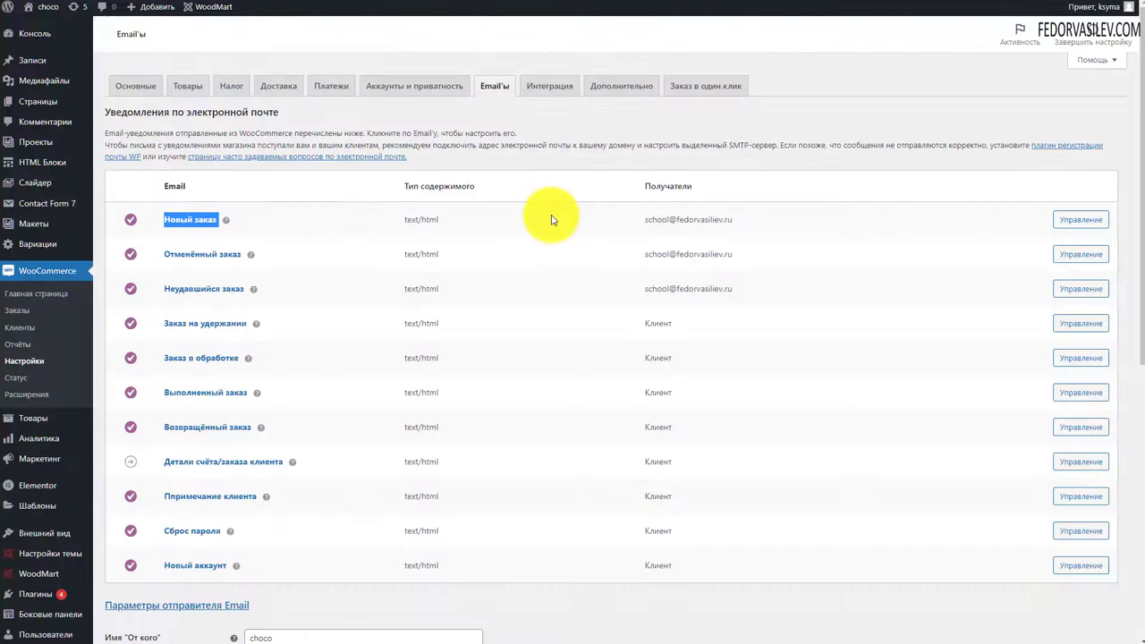
{"action": "left_click", "coordinate": [545, 212]}
{"action": "left_click_drag", "start_coordinate": [749, 221], "coordinate": [639, 220]}
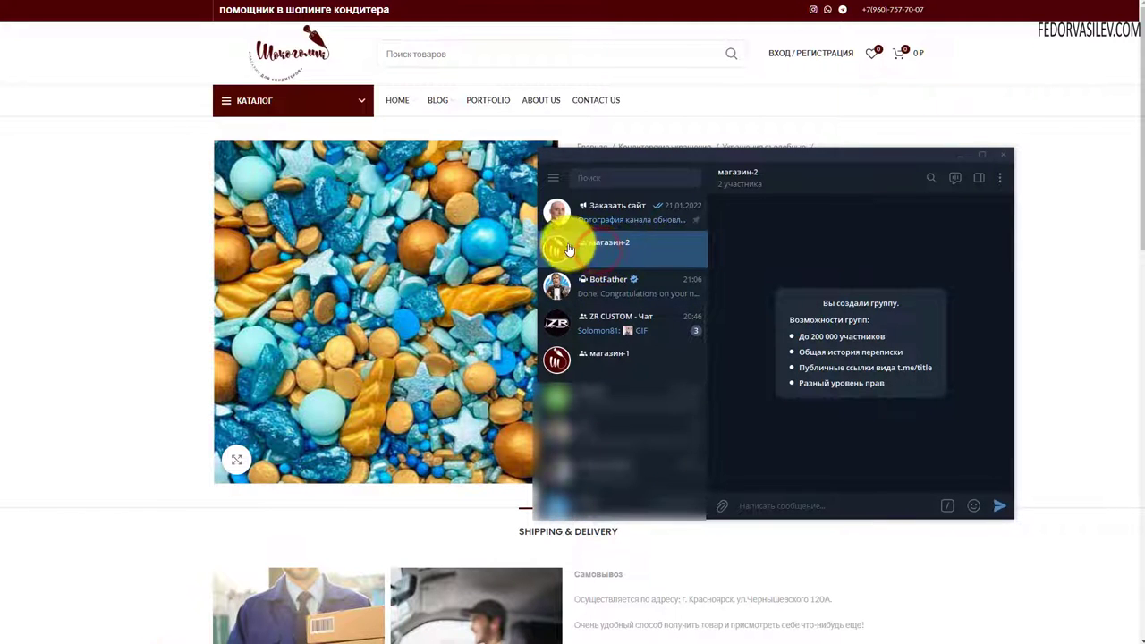
- Minimise Telegram and add 5 units of Посыпка фирменная MIXIE Крошка единорожка 50г to the shop cart
{"action": "left_click", "coordinate": [553, 177]}
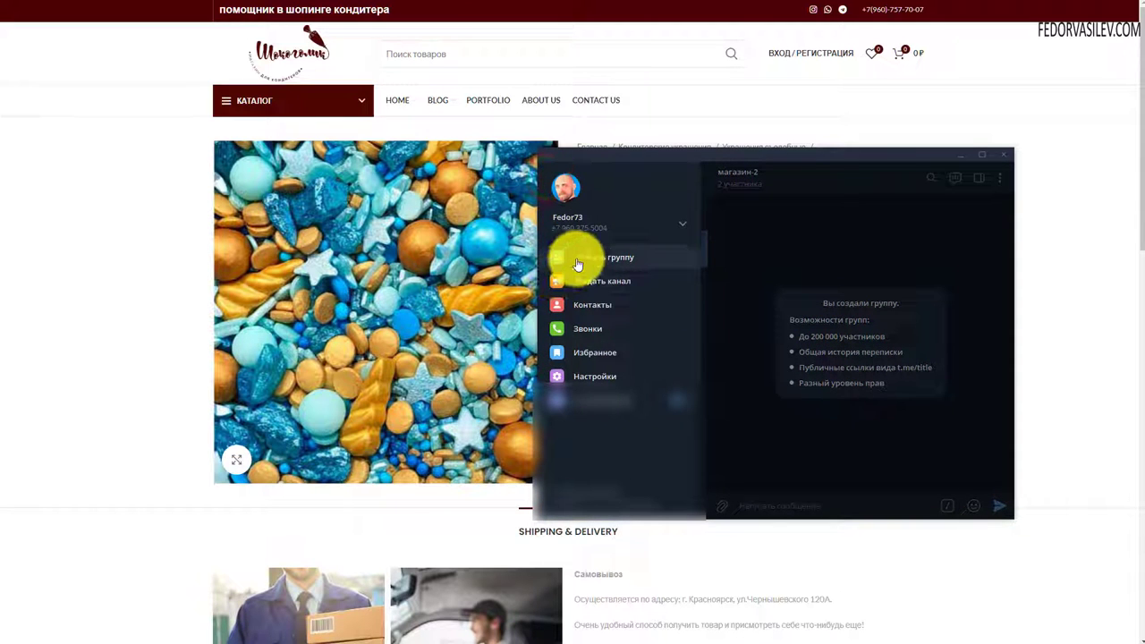
{"action": "left_click", "coordinate": [776, 242]}
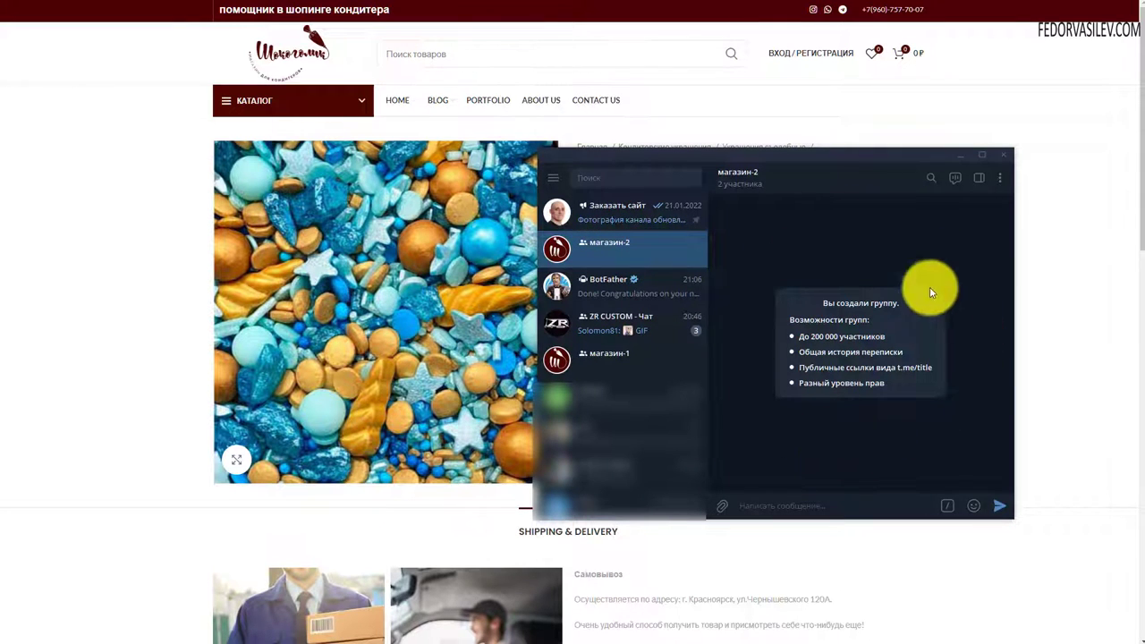
{"action": "left_click", "coordinate": [958, 155]}
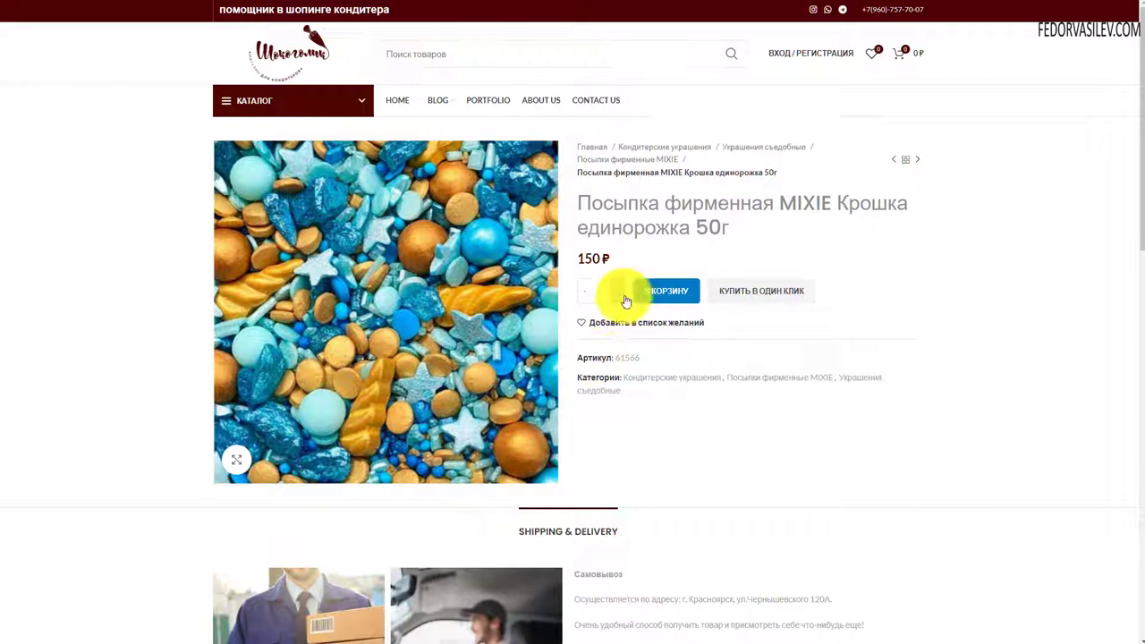
{"action": "left_click", "coordinate": [617, 292]}
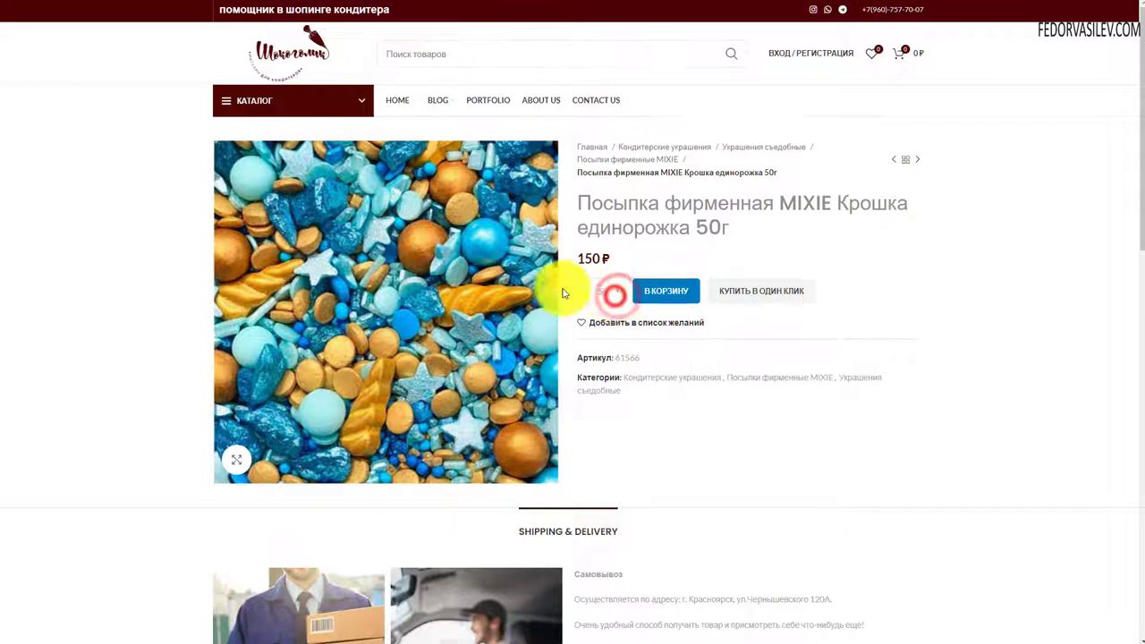
{"action": "left_click", "coordinate": [672, 291]}
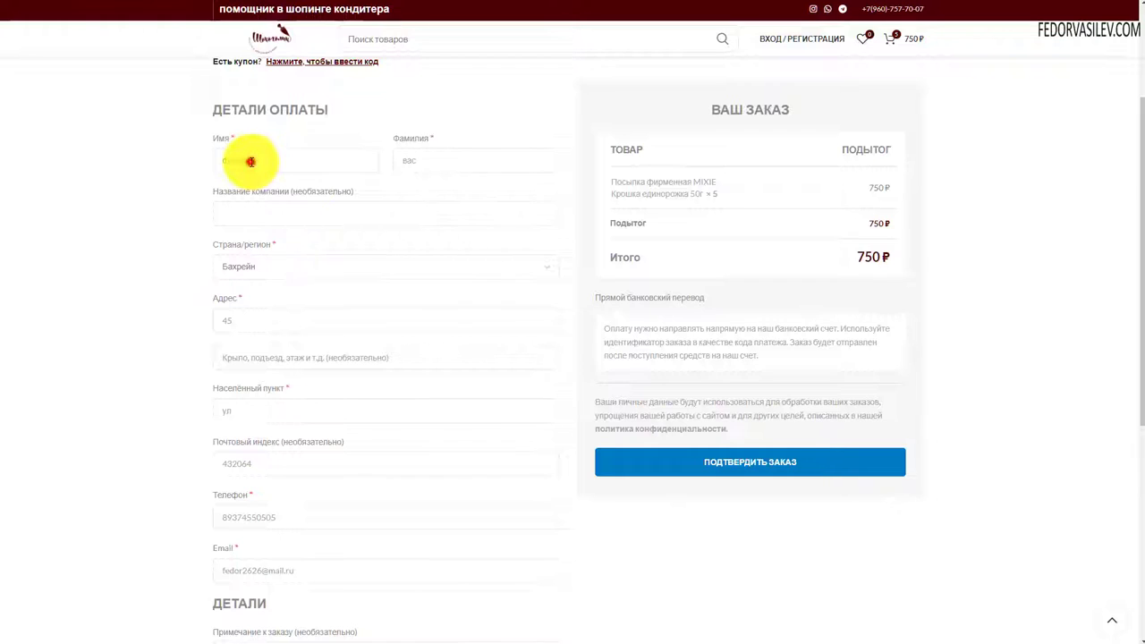
- Check the filled-in billing details on the checkout page and place the order
{"action": "left_click", "coordinate": [251, 161]}
{"action": "scroll", "coordinate": [309, 342], "scroll_direction": "down", "scroll_amount": 2}
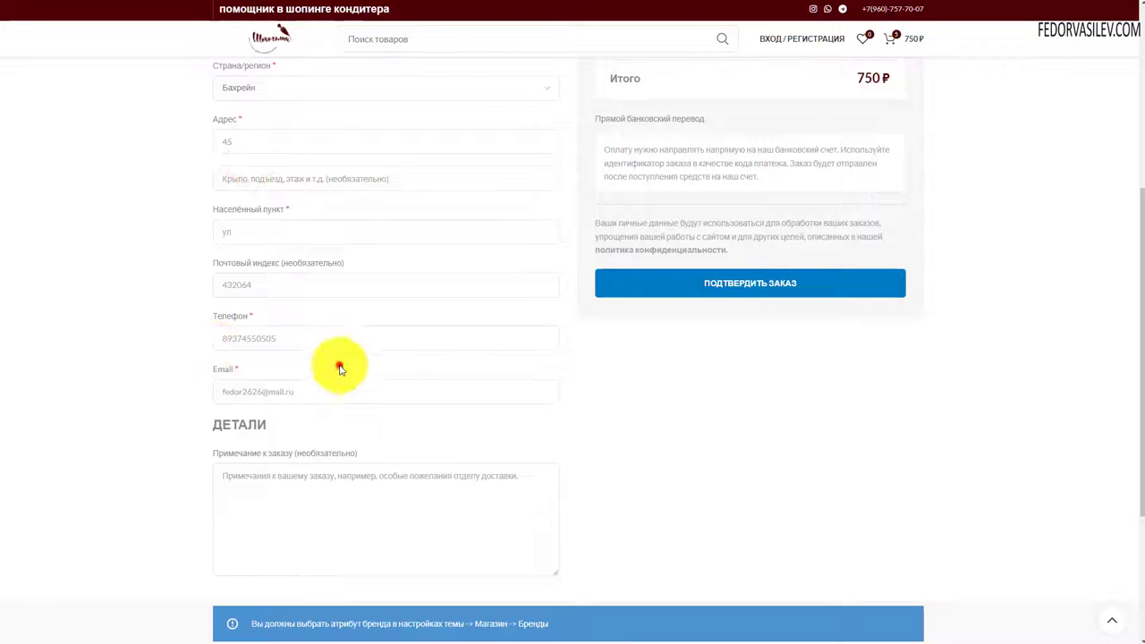
{"action": "scroll", "coordinate": [437, 340], "scroll_direction": "up", "scroll_amount": 4}
{"action": "scroll", "coordinate": [237, 311], "scroll_direction": "down", "scroll_amount": 2}
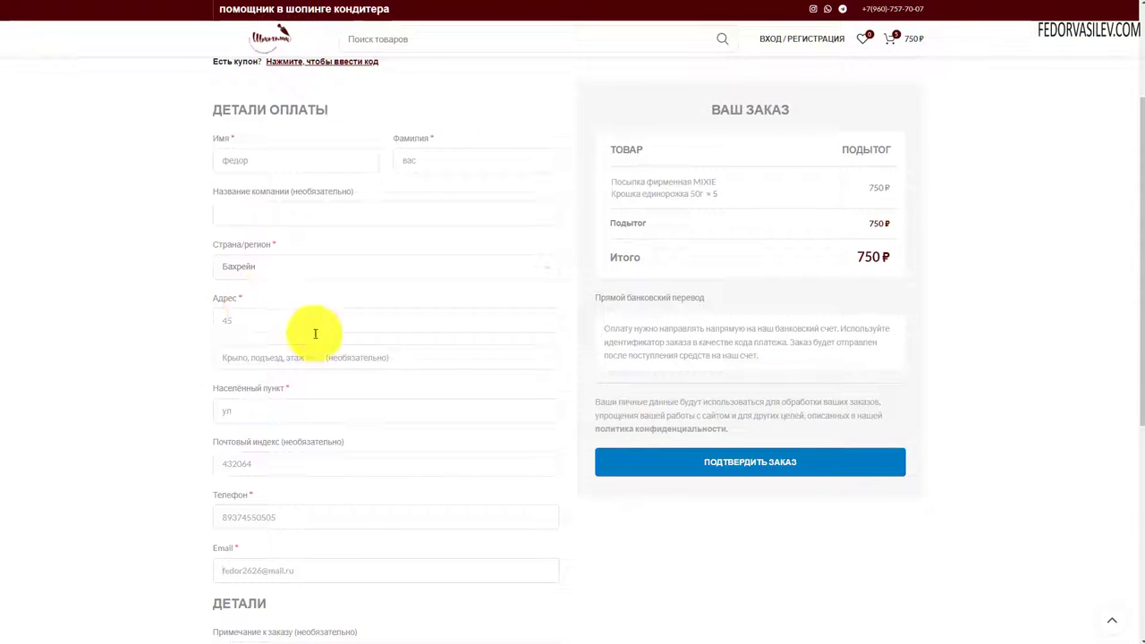
{"action": "left_click", "coordinate": [734, 466]}
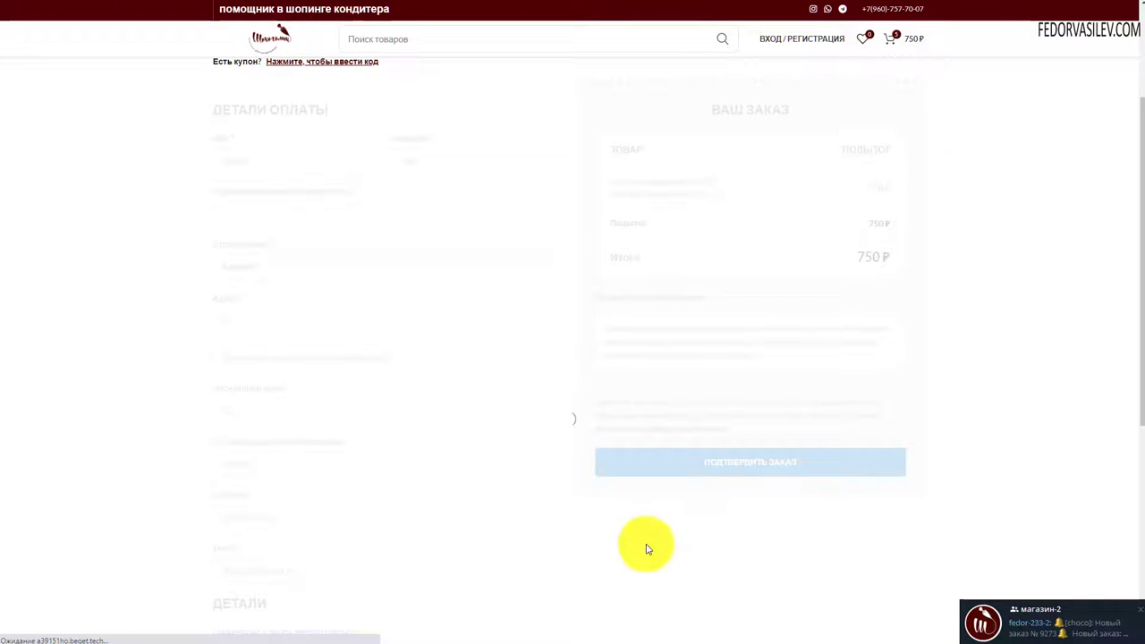
- Open the new order notification in the магазин-2 group and review its order number, product, quantity, totals and billing details
{"action": "left_click", "coordinate": [1010, 624]}
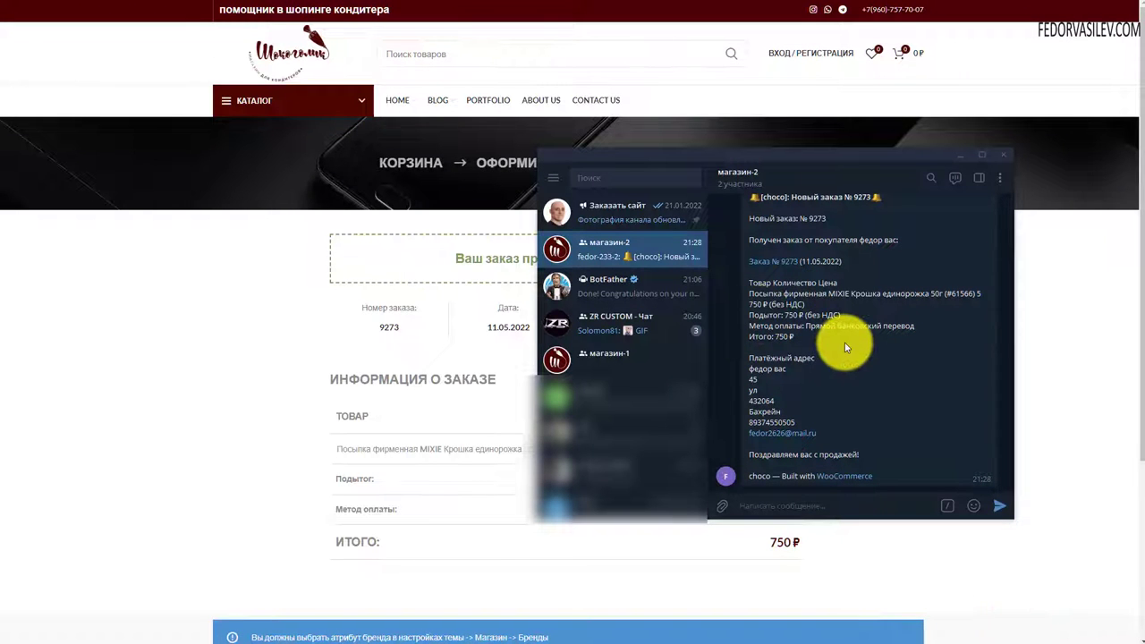
{"action": "scroll", "coordinate": [844, 340], "scroll_direction": "up", "scroll_amount": 1}
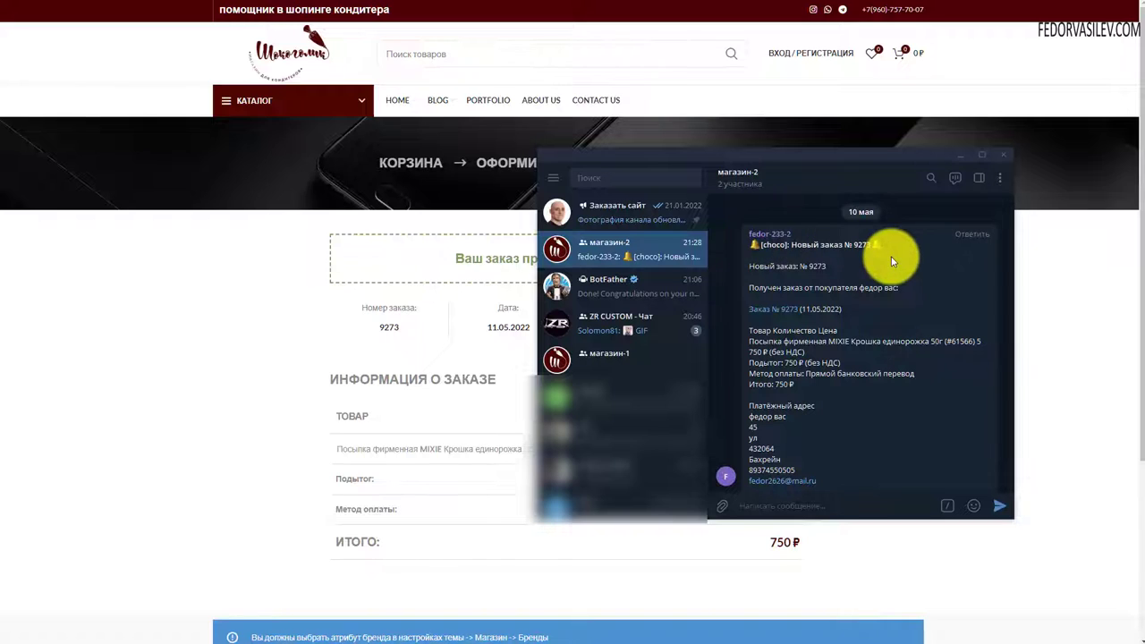
{"action": "left_click", "coordinate": [855, 243]}
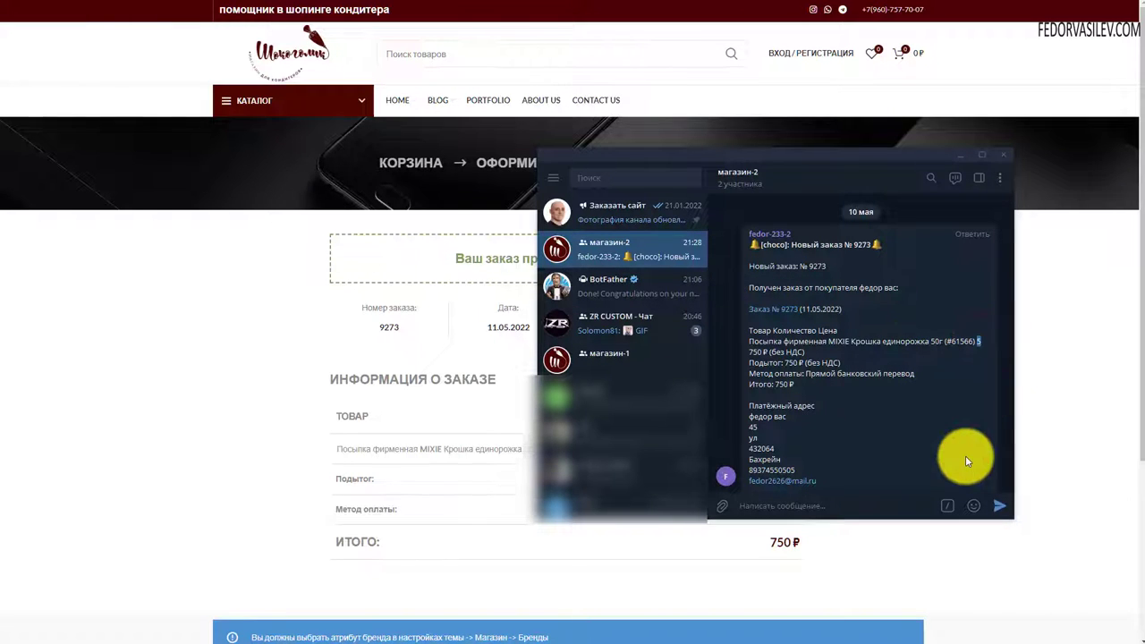
{"action": "left_click", "coordinate": [920, 396]}
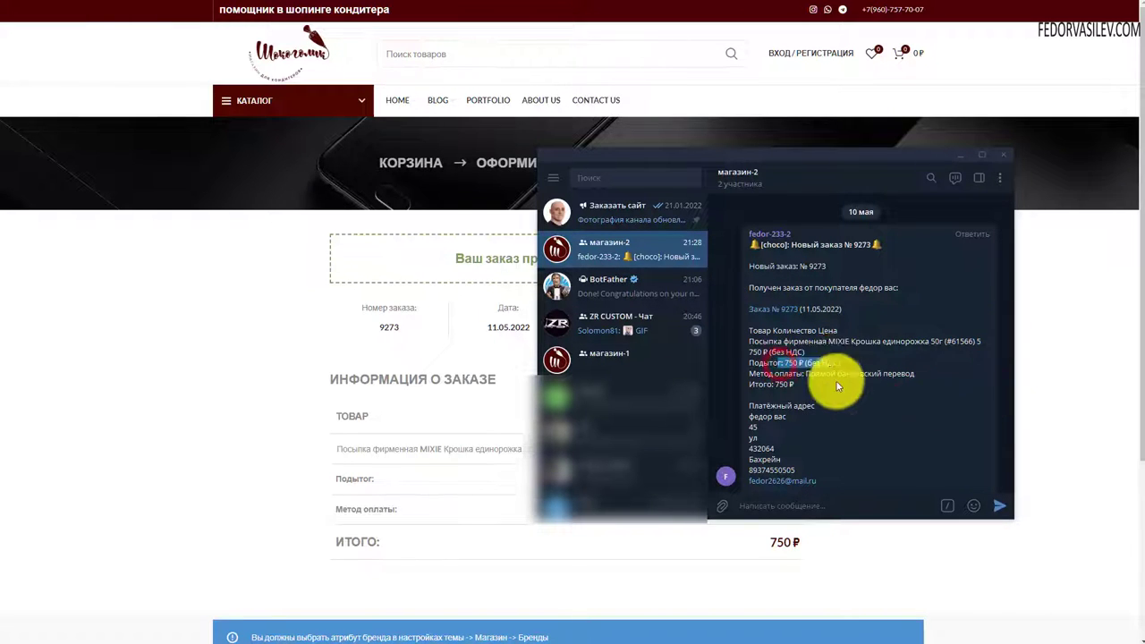
{"action": "scroll", "coordinate": [863, 430], "scroll_direction": "down", "scroll_amount": 1}
{"action": "left_click_drag", "start_coordinate": [831, 444], "coordinate": [773, 385]}
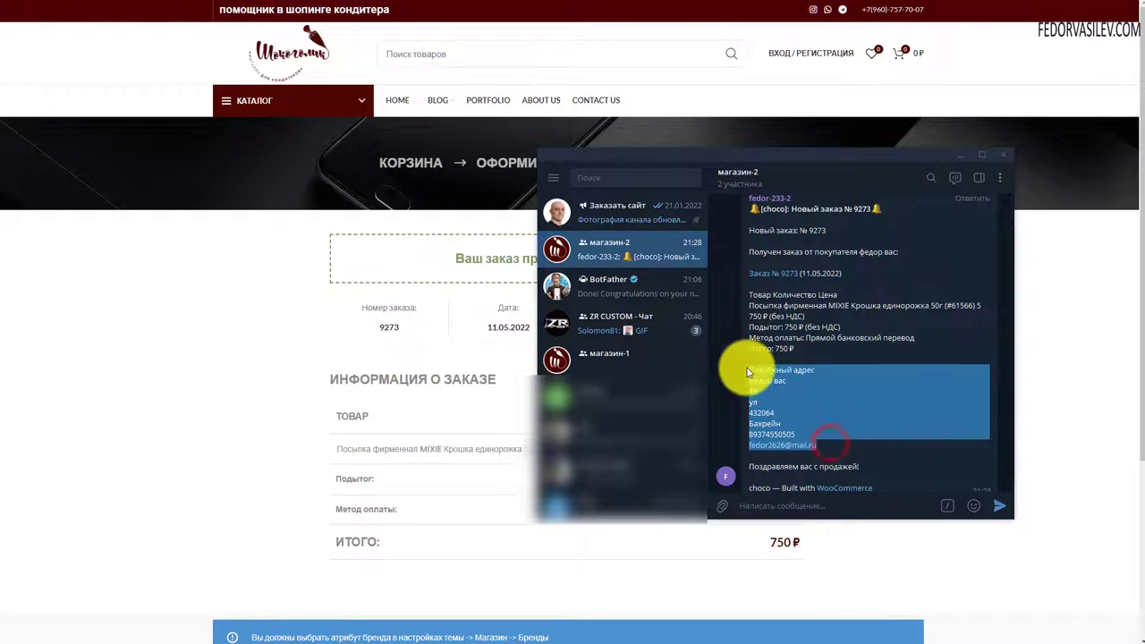
{"action": "left_click", "coordinate": [926, 369]}
{"action": "scroll", "coordinate": [886, 383], "scroll_direction": "down", "scroll_amount": 1}
{"action": "scroll", "coordinate": [890, 381], "scroll_direction": "up", "scroll_amount": 1}
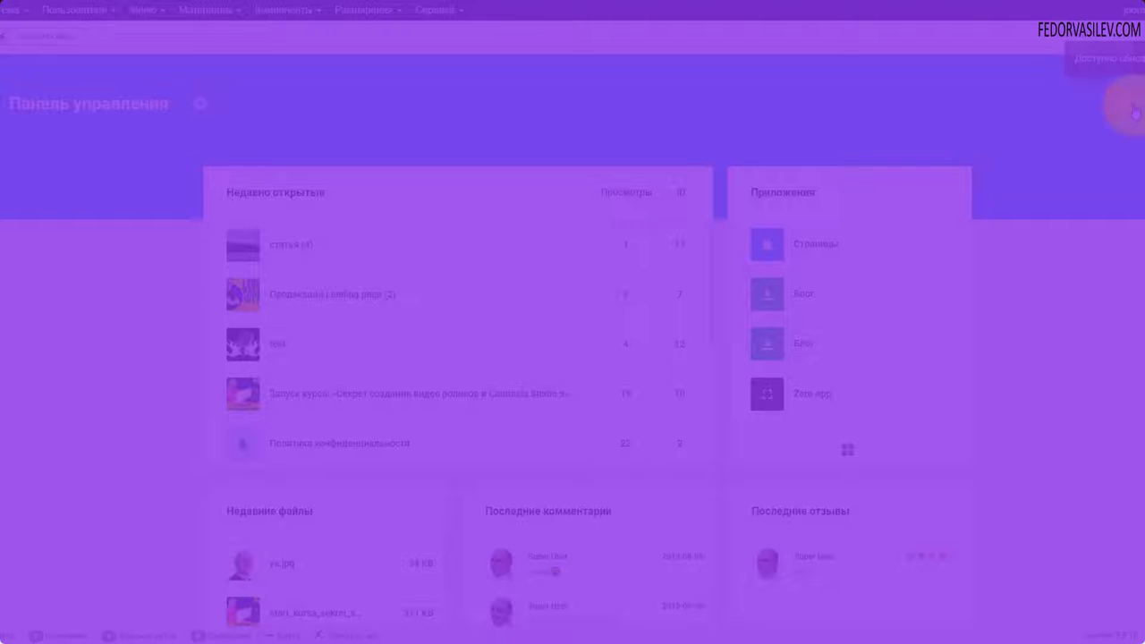
{"action": "left_click", "coordinate": [1133, 111]}
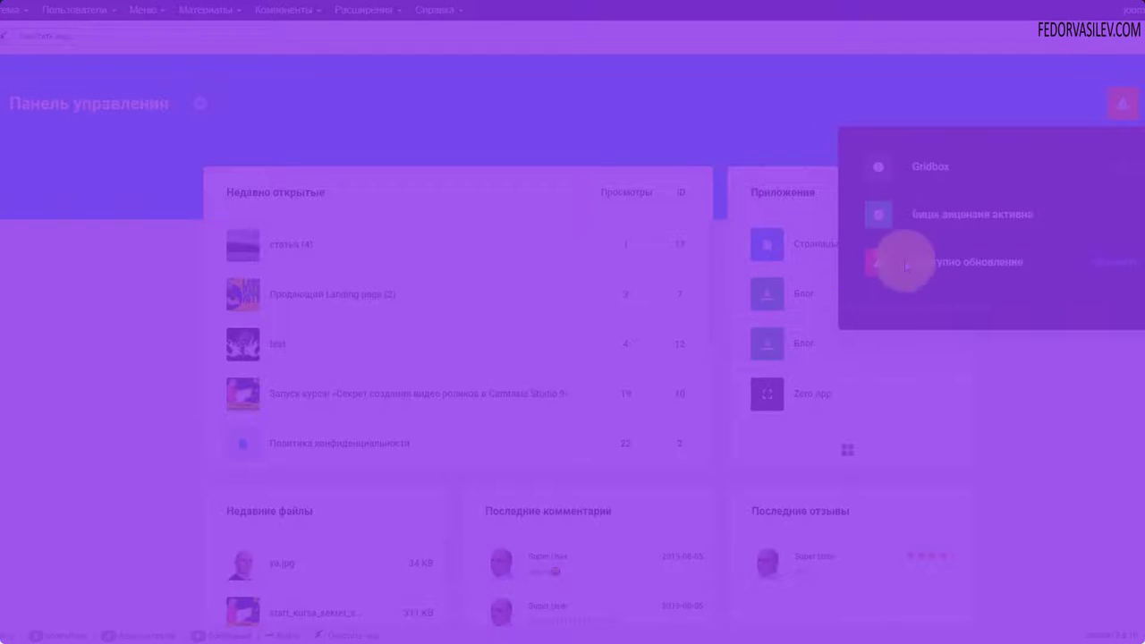
{"action": "left_click", "coordinate": [948, 215]}
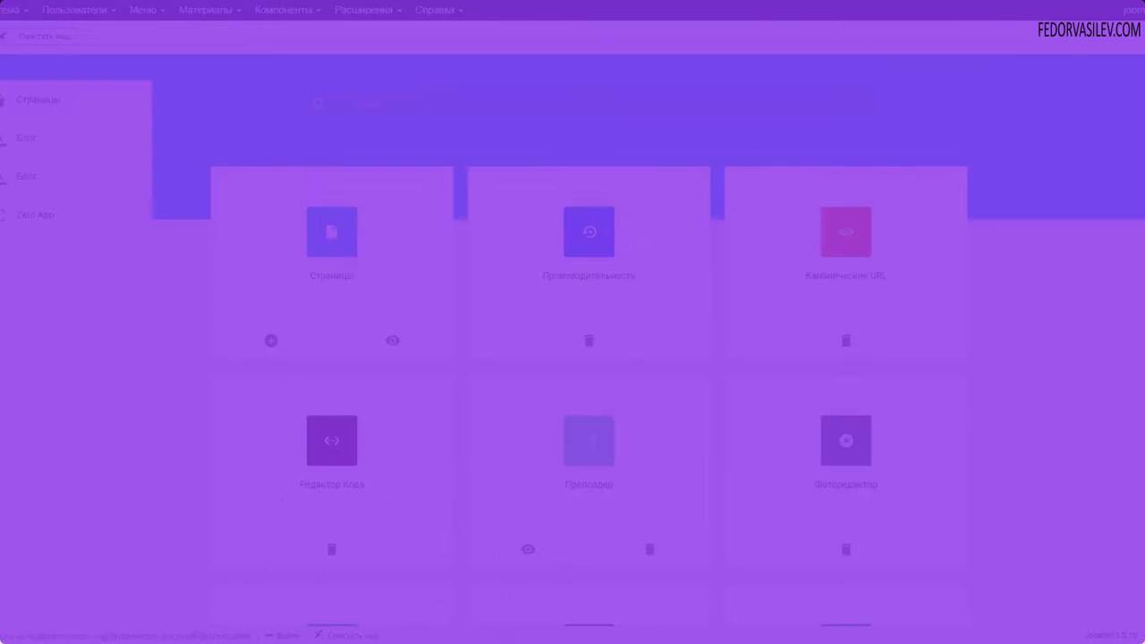